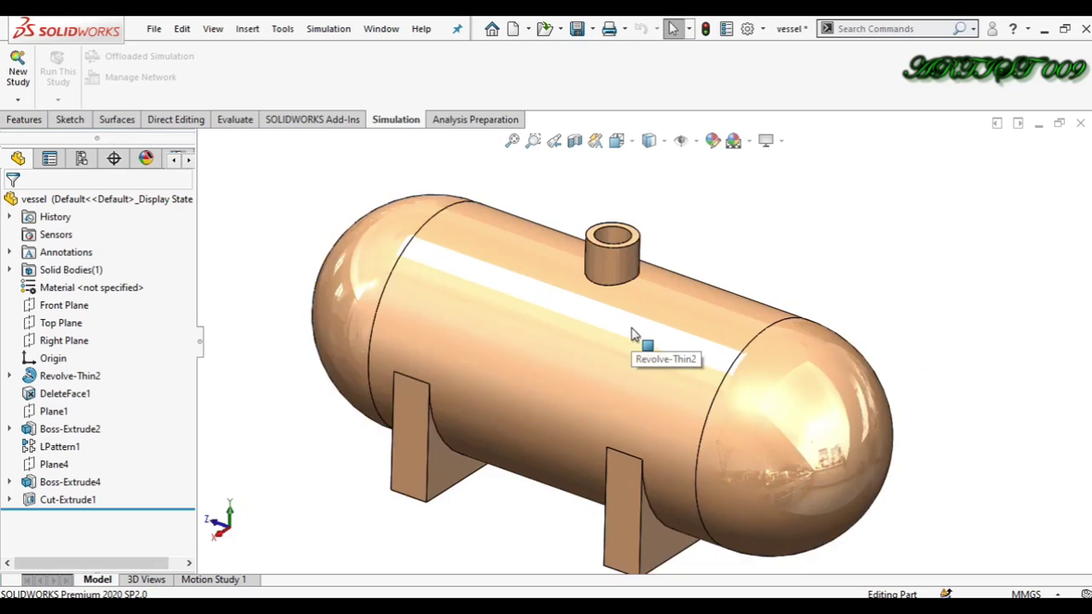
- Create a new static simulation study named Static 1 for the vessel
scroll(637, 369, "down", 2)
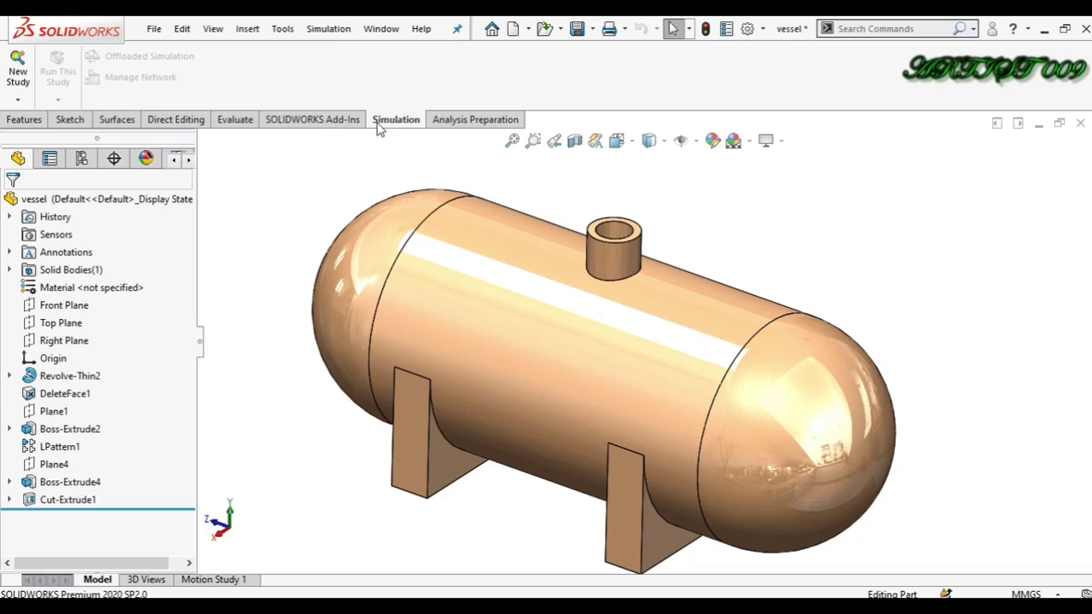
left_click(18, 69)
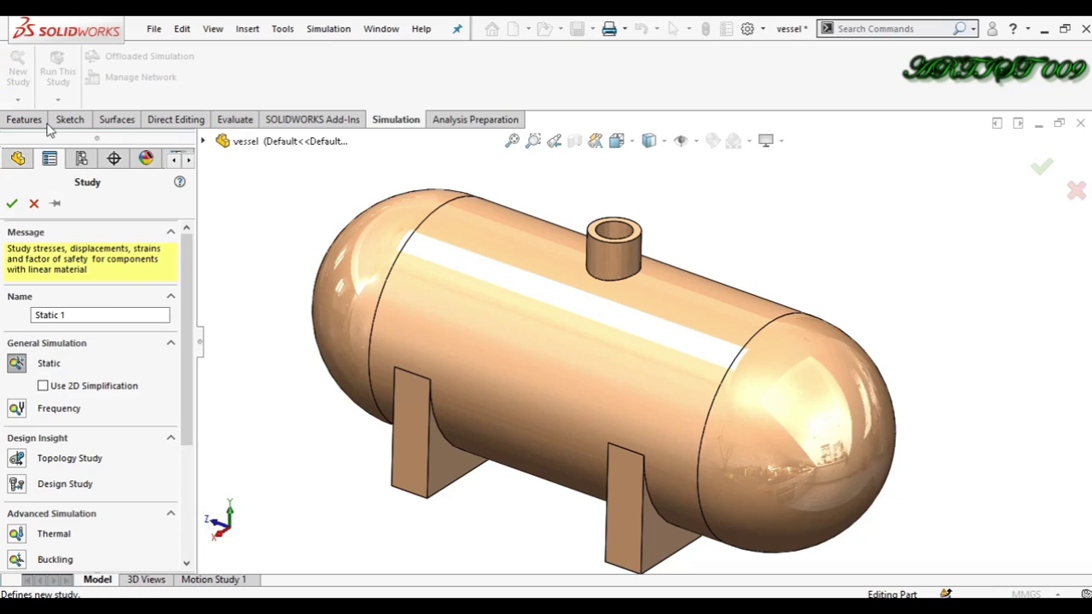
left_click(17, 363)
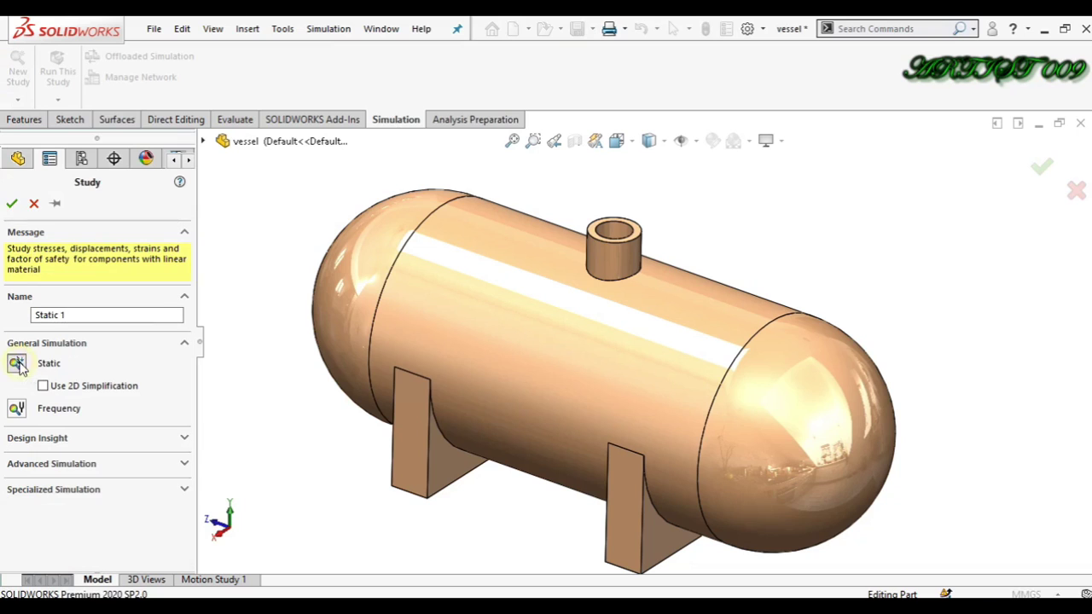
left_click(12, 204)
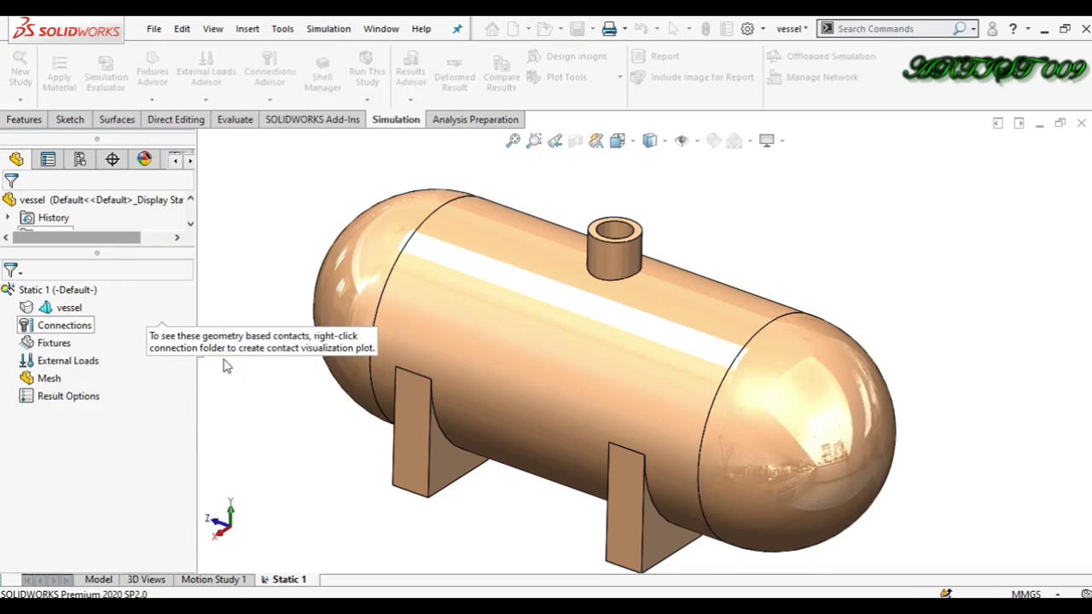
- Apply the Alloy Steel material to the vessel body in the study
right_click(73, 312)
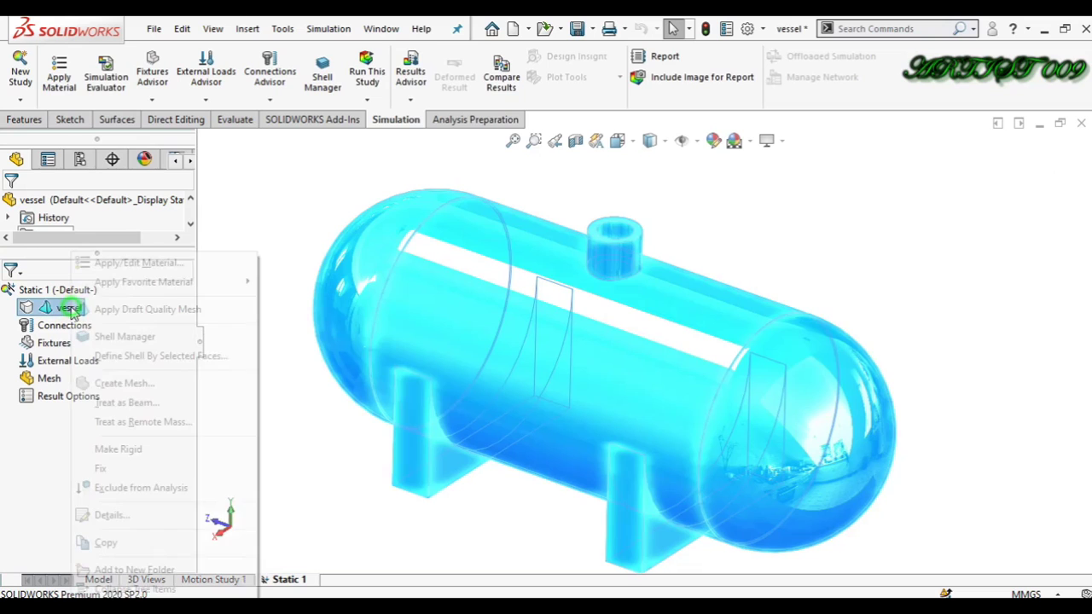
left_click(101, 264)
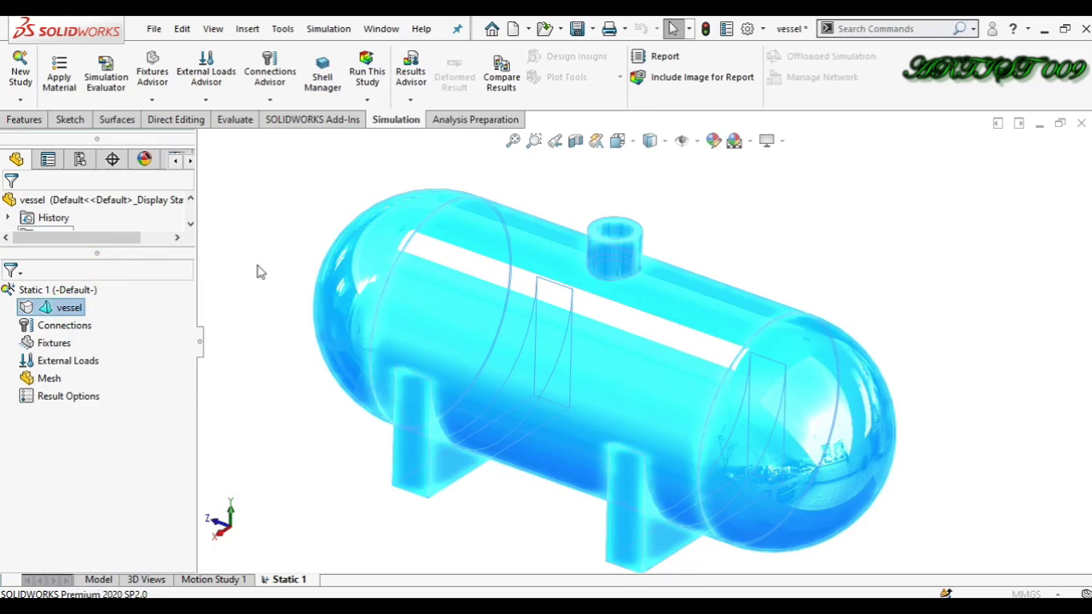
left_click_drag(252, 258, 253, 337)
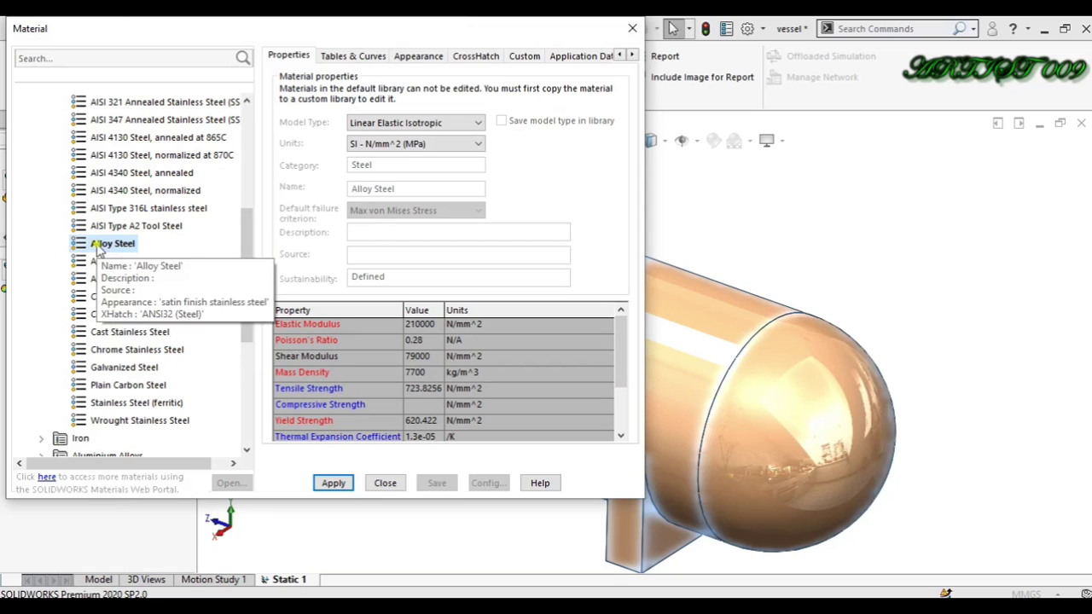
left_click(335, 482)
left_click(389, 484)
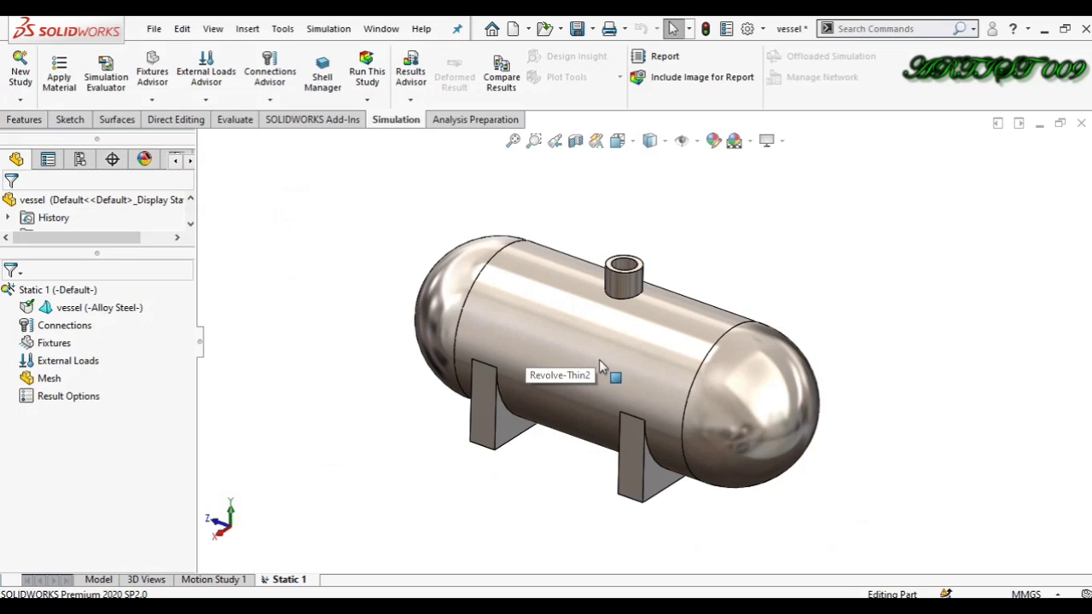
- Add a Fixed Geometry fixture to the bottom faces of both saddle supports
right_click(56, 349)
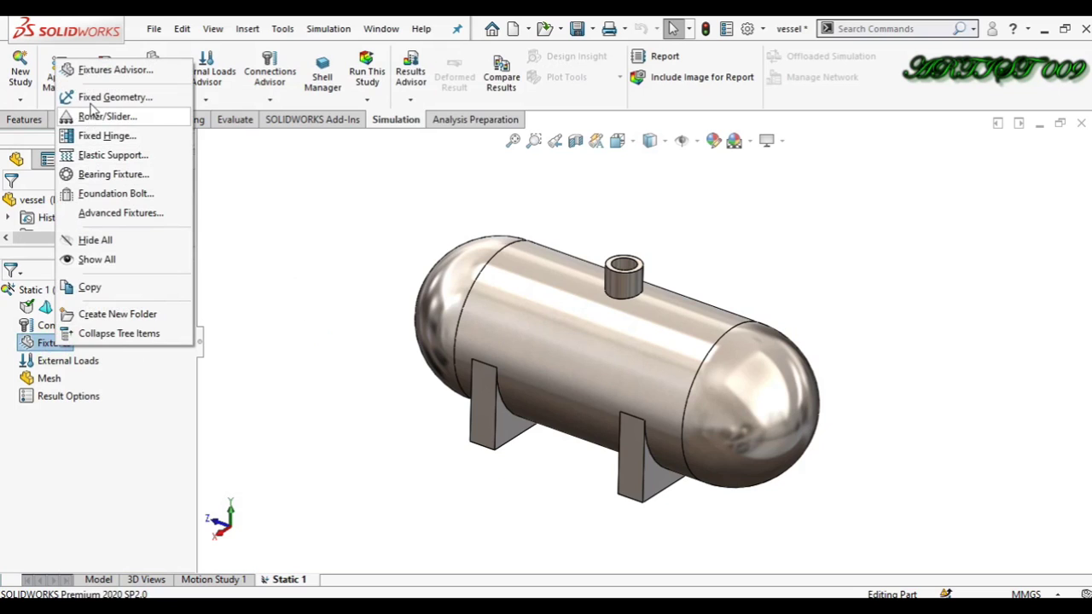
left_click(91, 100)
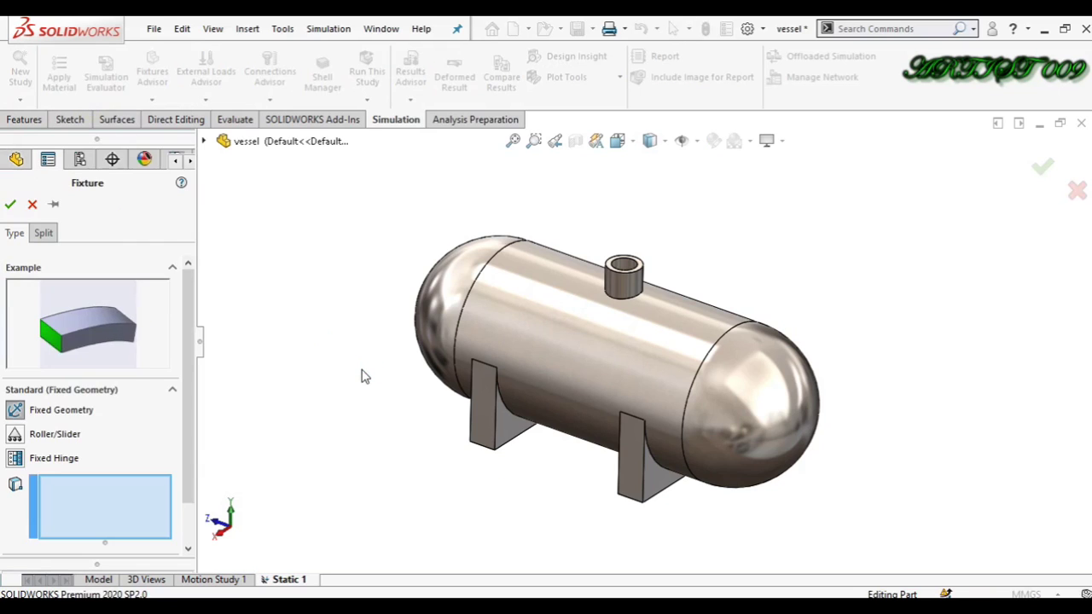
key("Up")
key("Up")
key("Up")
key("Up")
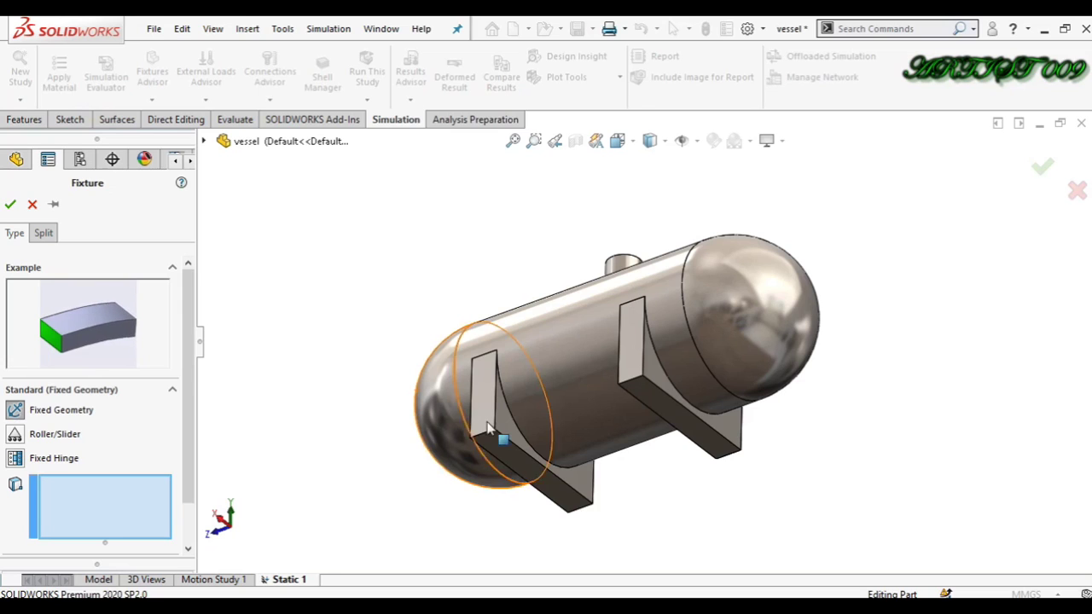
left_click(514, 462)
left_click(514, 462)
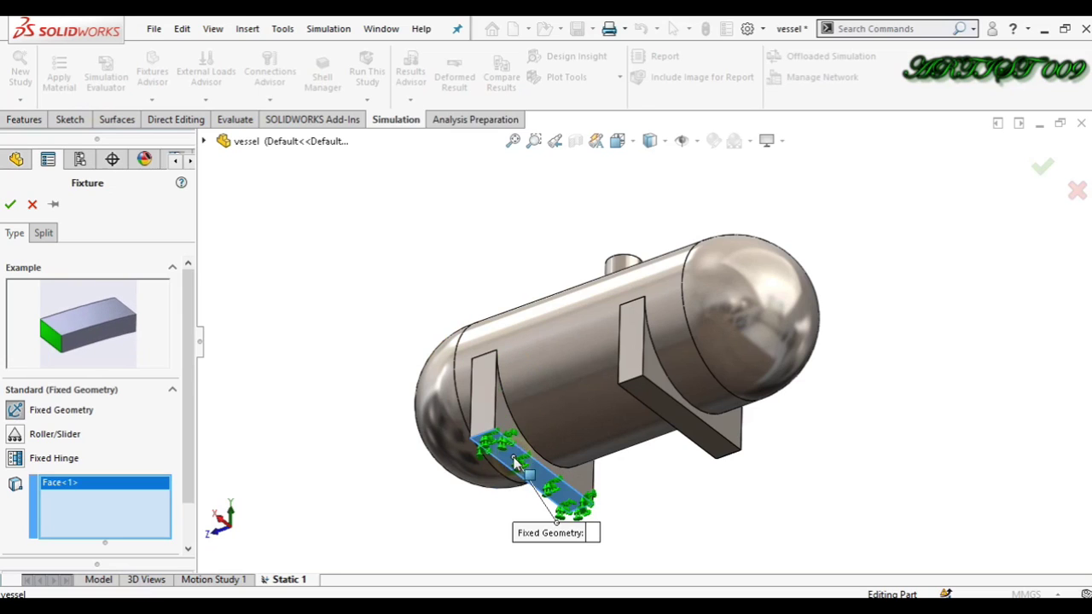
left_click(670, 414)
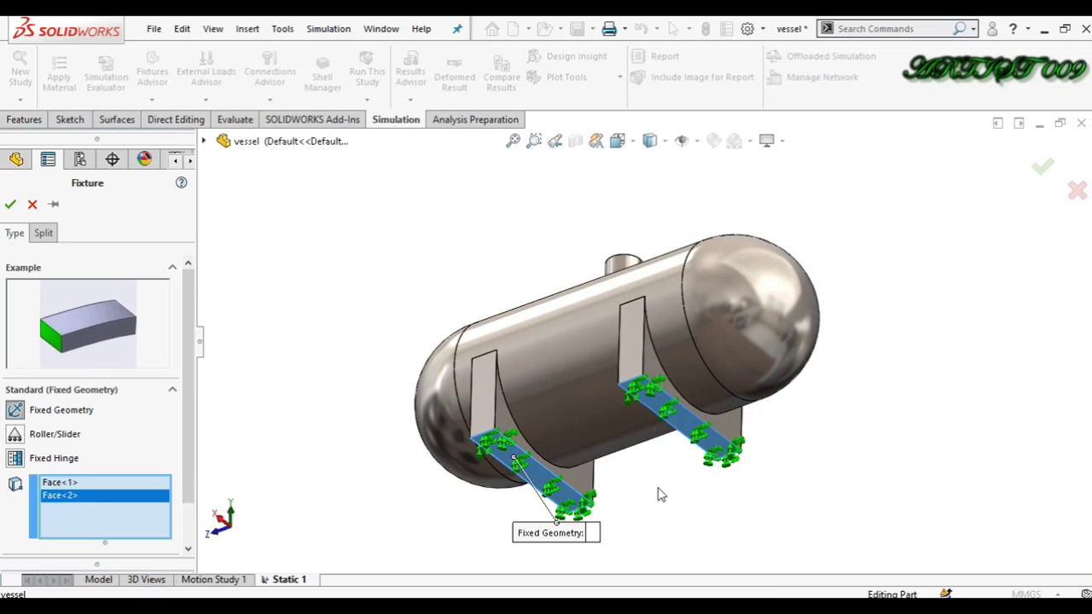
key("Down")
key("Down")
key("Down")
key("Down")
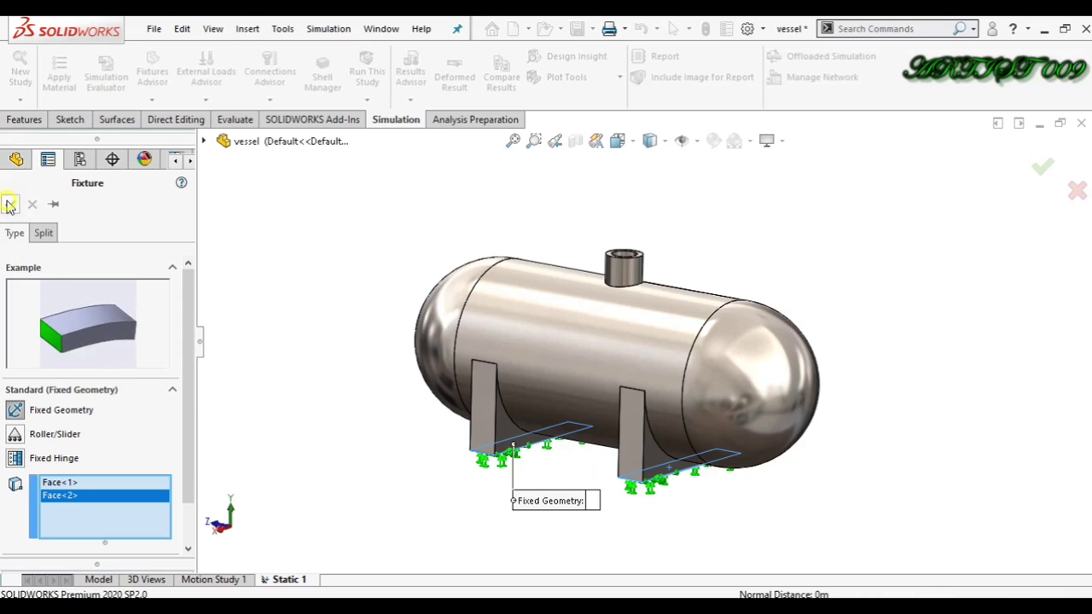
key("Return")
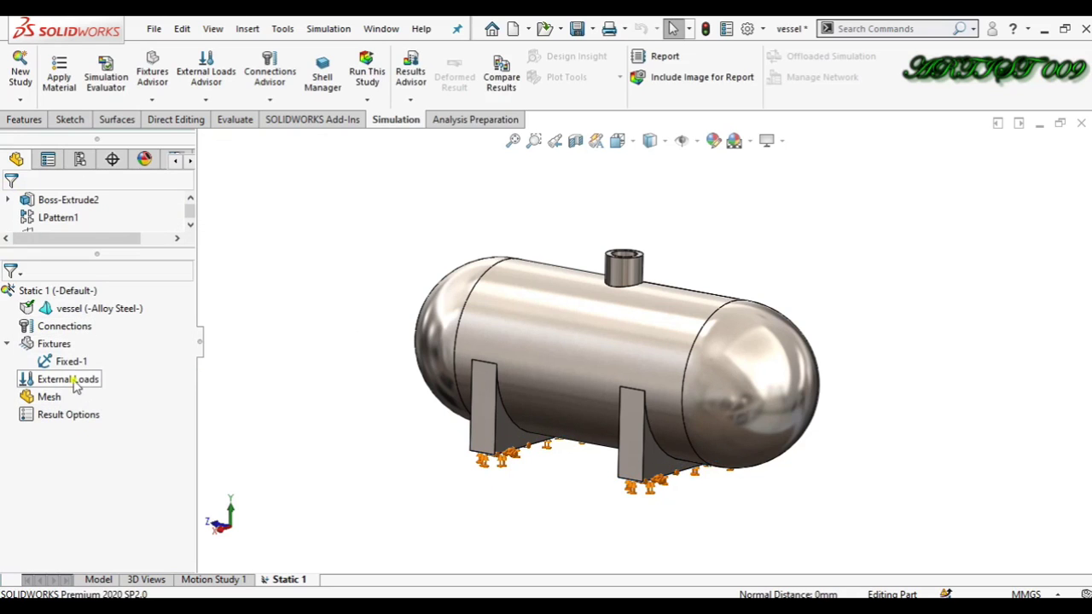
- Start a pressure load normal to the selected faces, with the value set to 9 N/mm^2 (MPa)
left_click(75, 385)
right_click(75, 386)
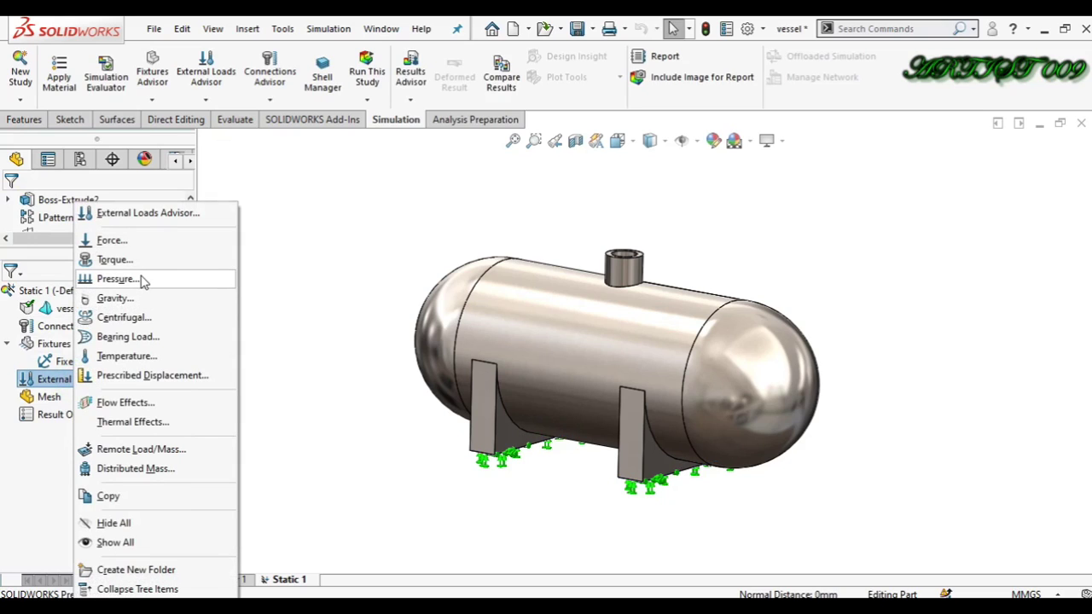
left_click(137, 279)
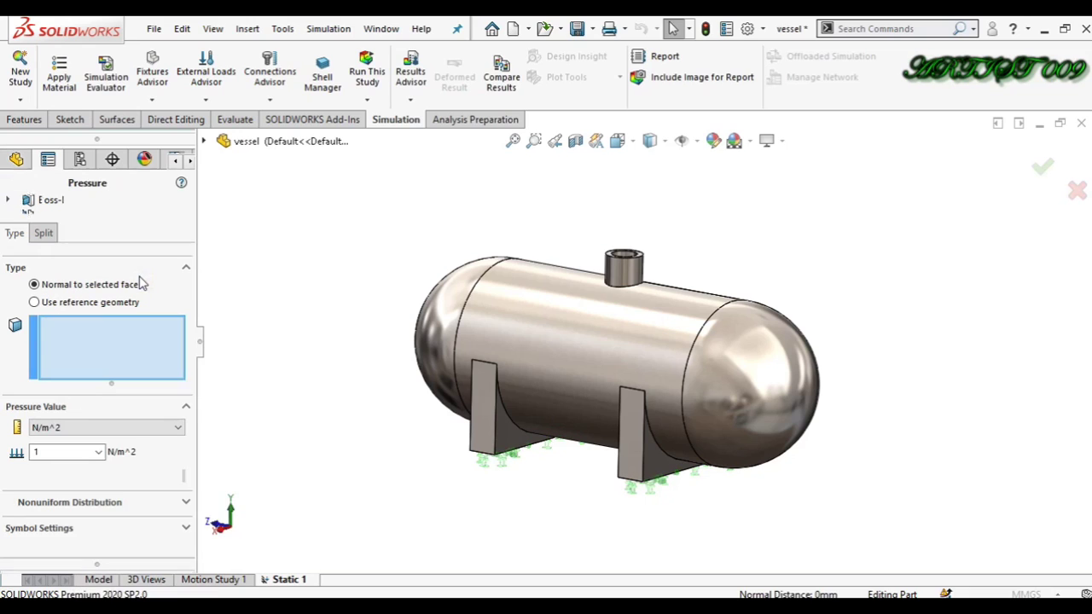
left_click(109, 429)
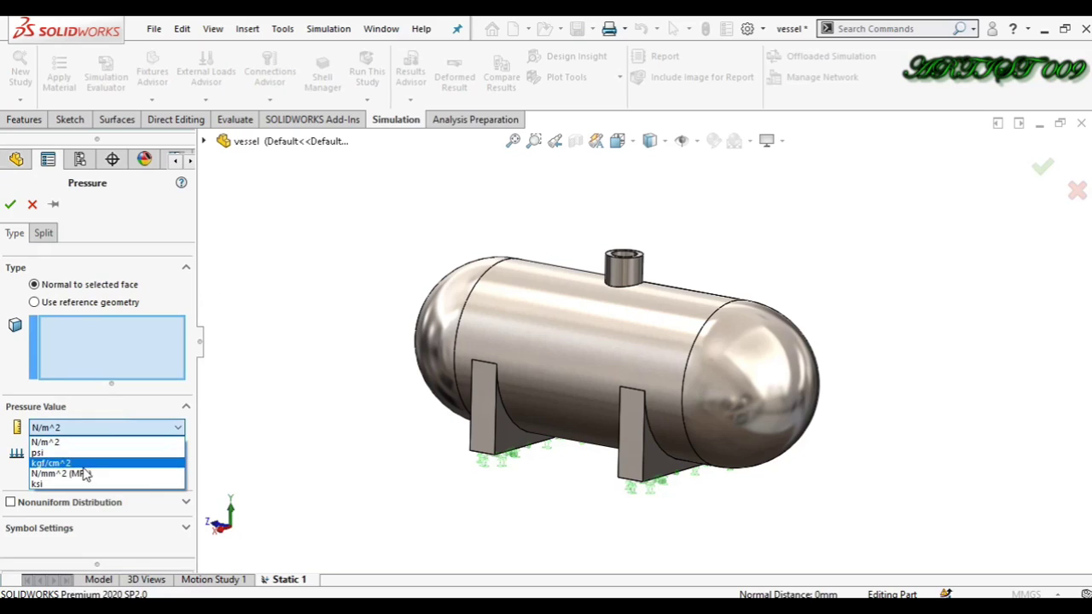
left_click(83, 474)
double_click(73, 454)
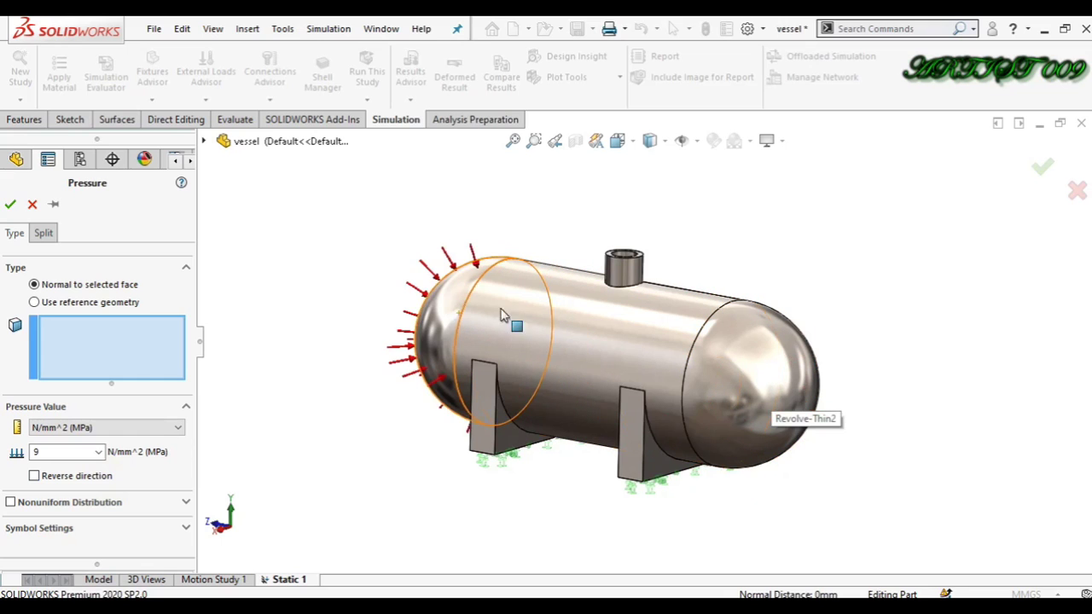
- Choose the hidden inner cylindrical face of the vessel shell as the first pressure face using Select Other
right_click(563, 334)
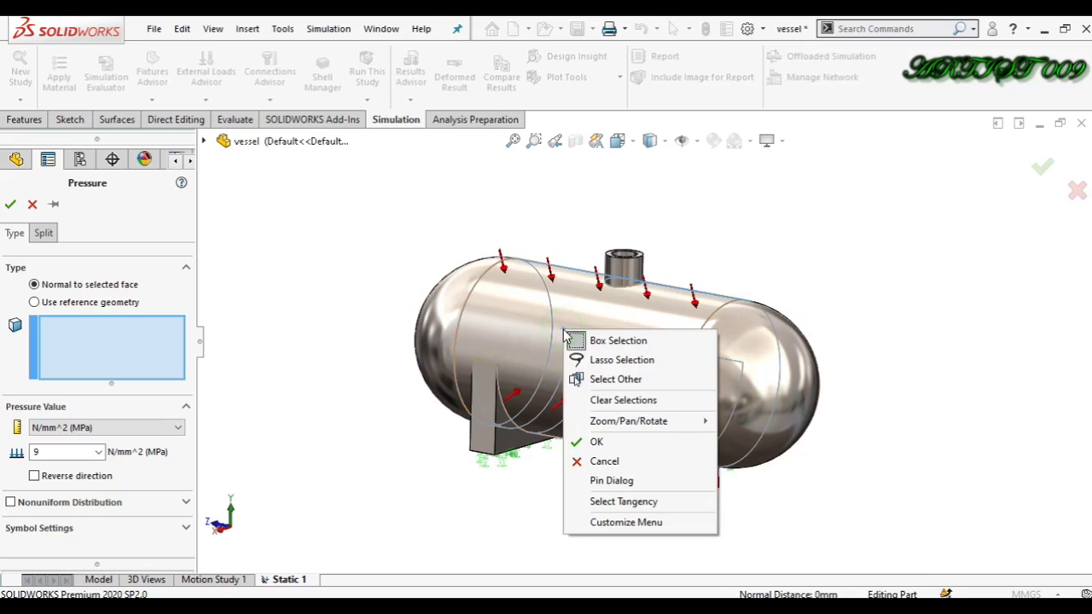
left_click(597, 378)
left_click(597, 379)
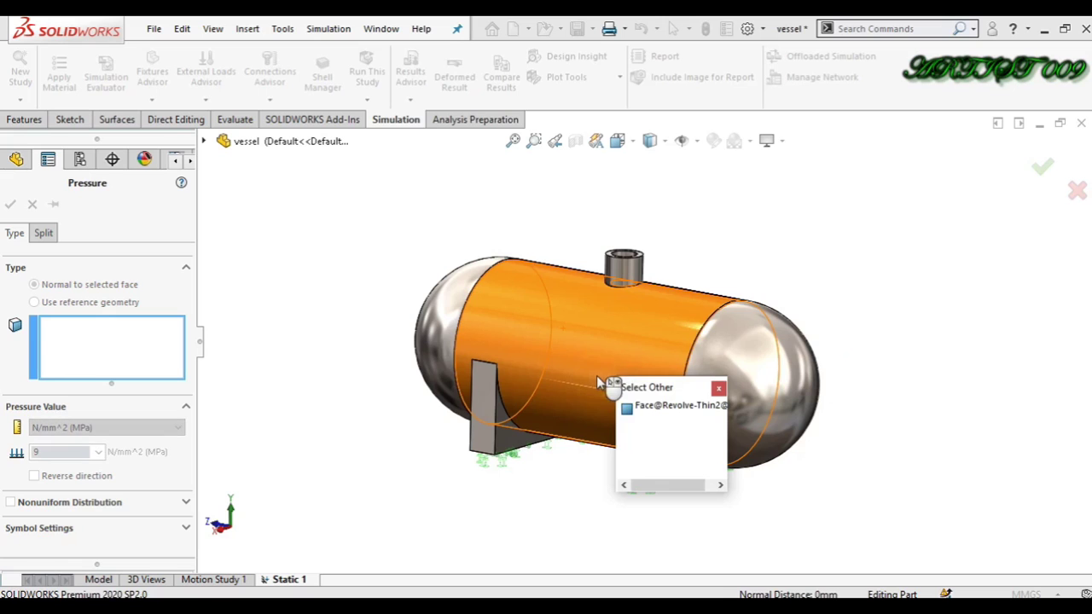
left_click(641, 407)
left_click(644, 409)
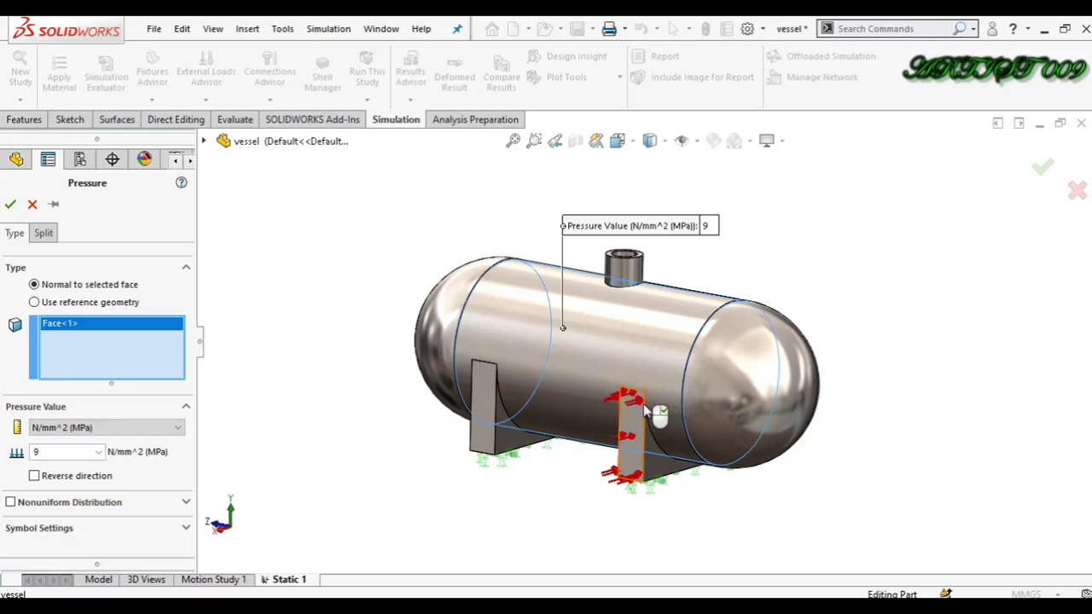
- Add the inner faces of both domed ends to the pressure selection with Select Other and apply the load
right_click(771, 368)
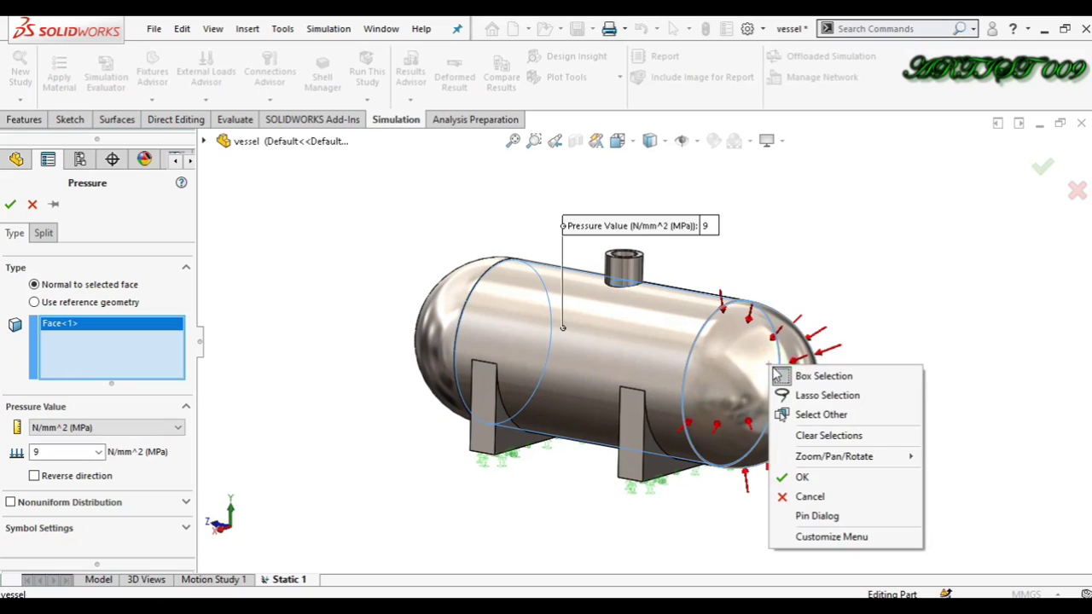
left_click(801, 416)
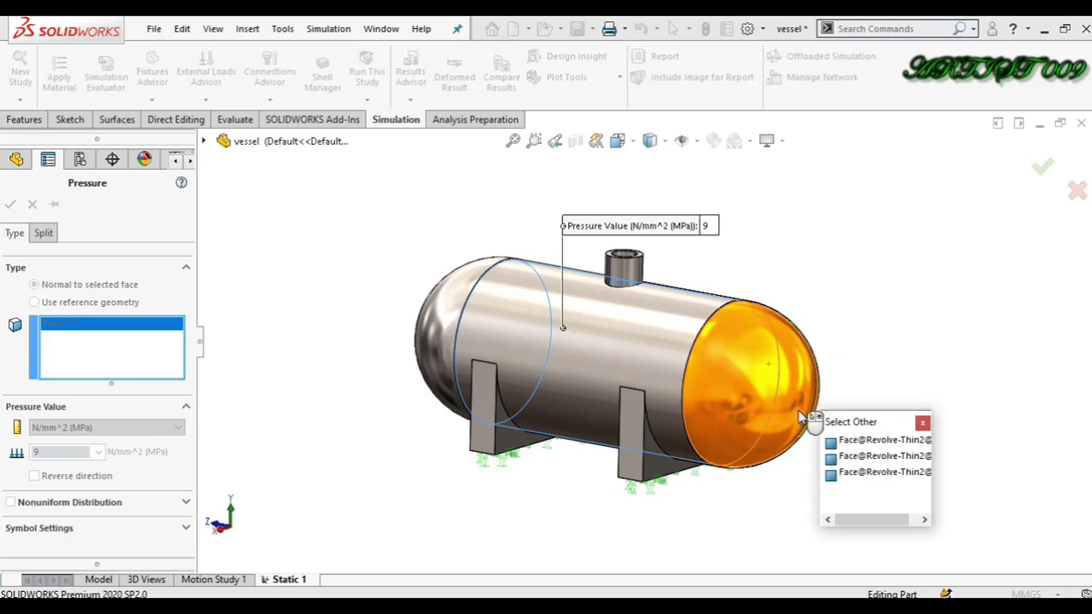
left_click(846, 458)
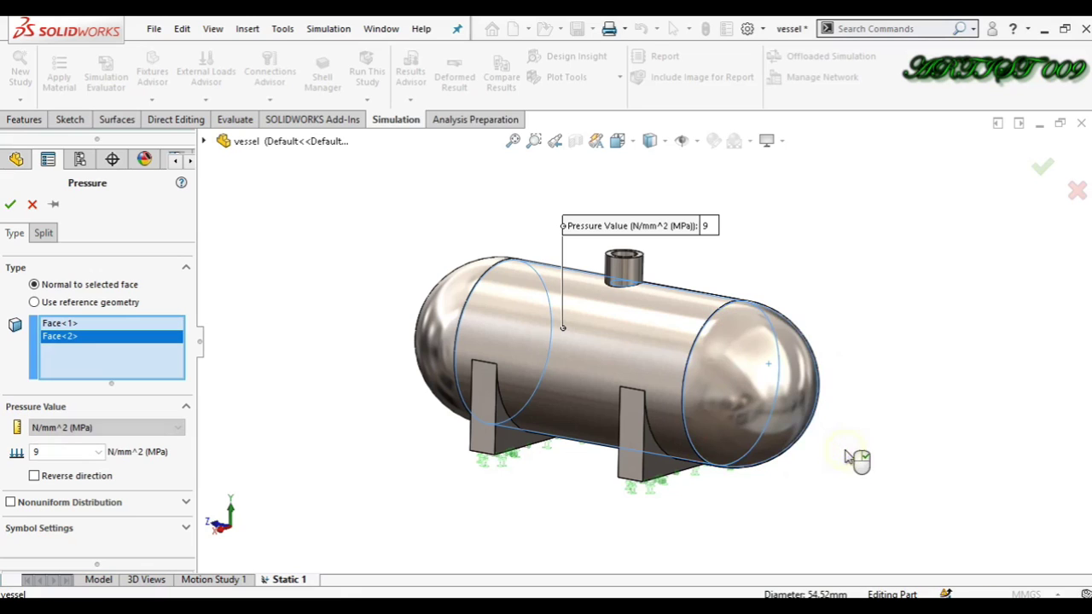
right_click(467, 284)
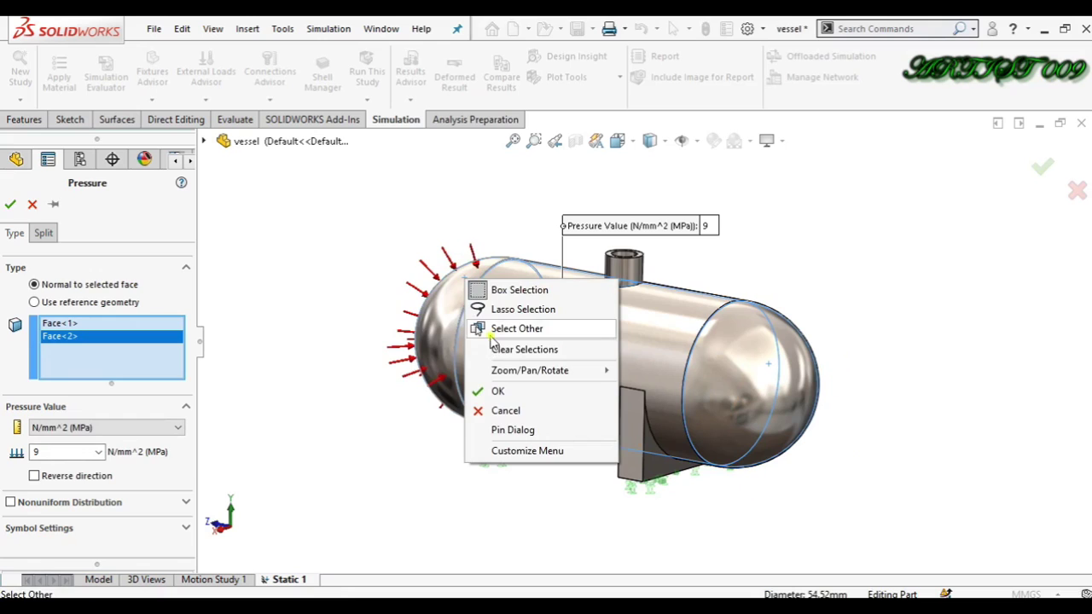
left_click(504, 330)
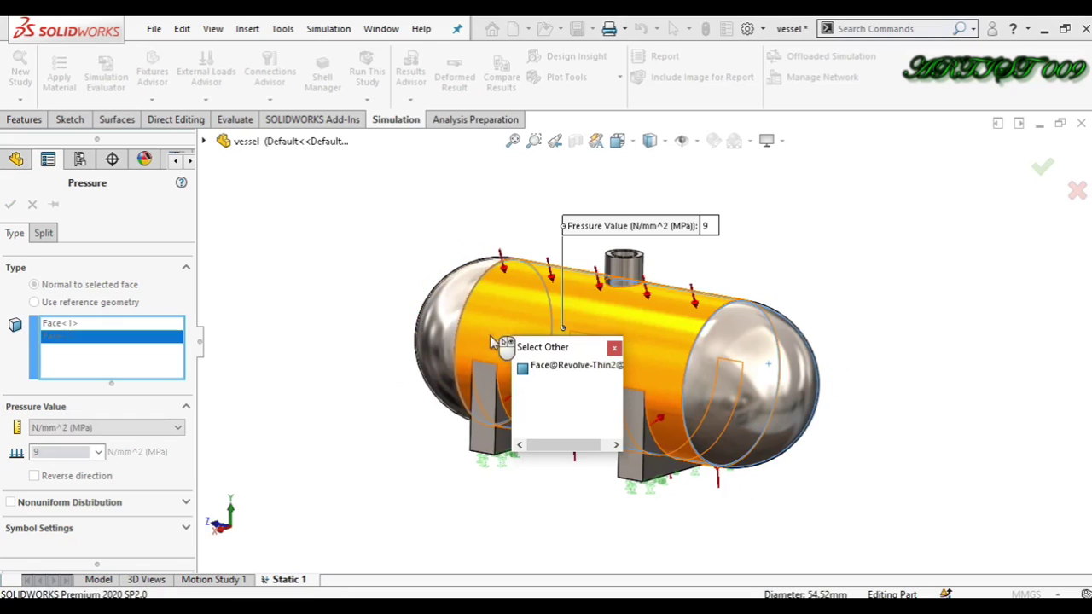
left_click(535, 367)
scroll(388, 445, "down", 5)
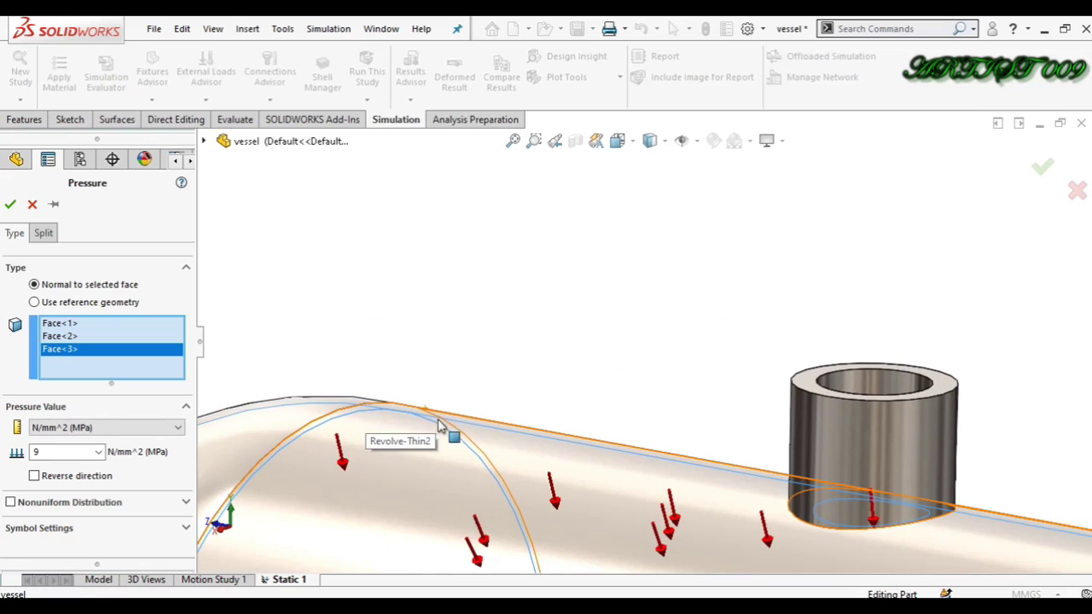
scroll(439, 424, "up", 6)
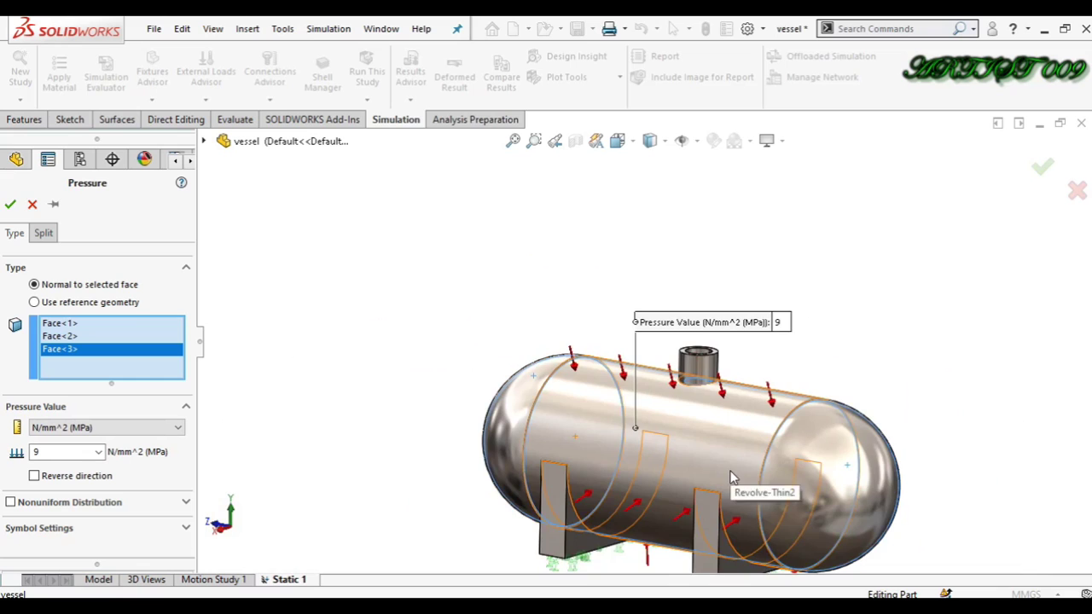
scroll(731, 473, "up", 1)
scroll(744, 478, "down", 3)
scroll(507, 442, "up", 1)
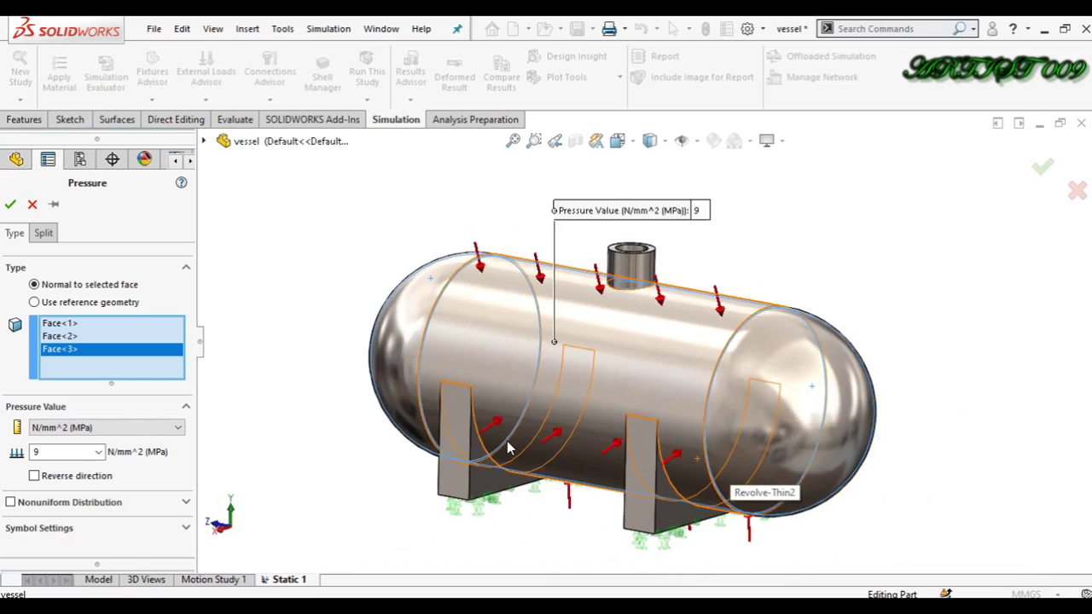
scroll(508, 441, "up", 2)
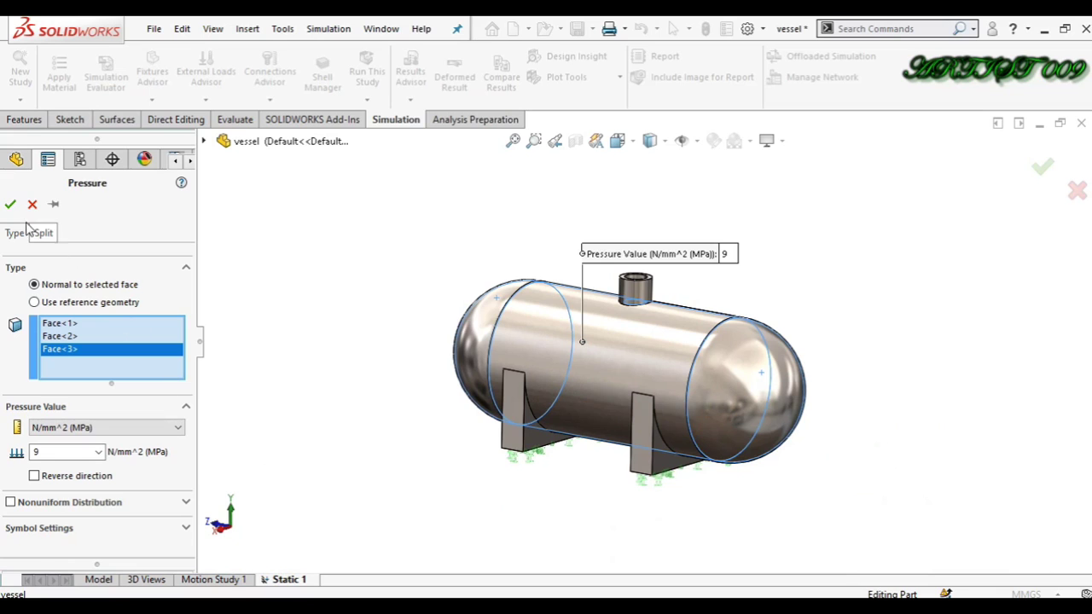
left_click(9, 204)
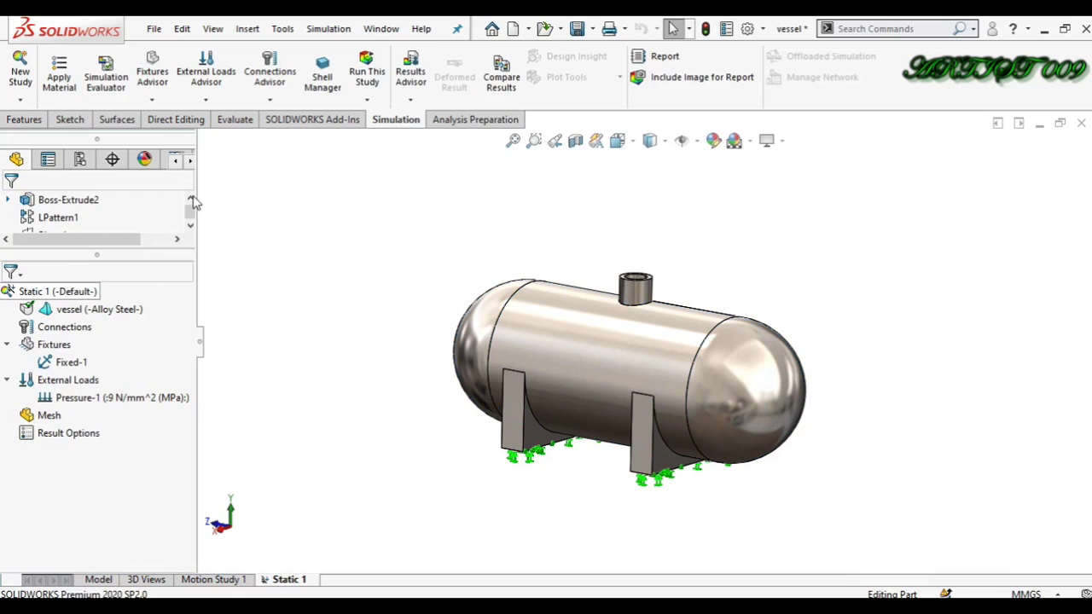
- Run the static study to compute the stress, displacement and strain results
left_click(365, 73)
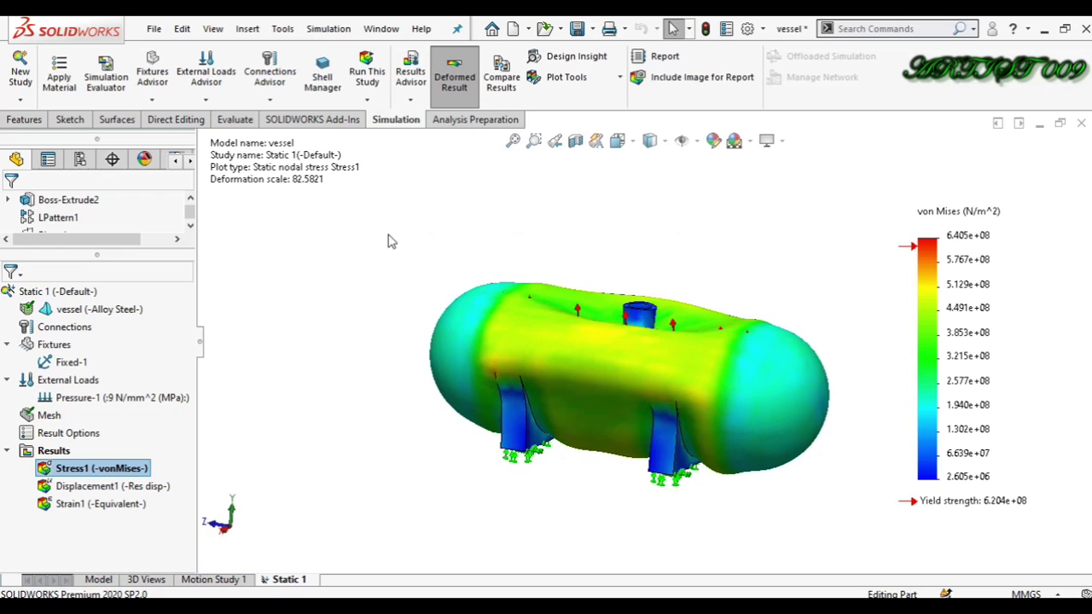
left_click_drag(371, 232, 291, 203)
- Show the minimum and maximum annotations on the von Mises stress plot
right_click(106, 478)
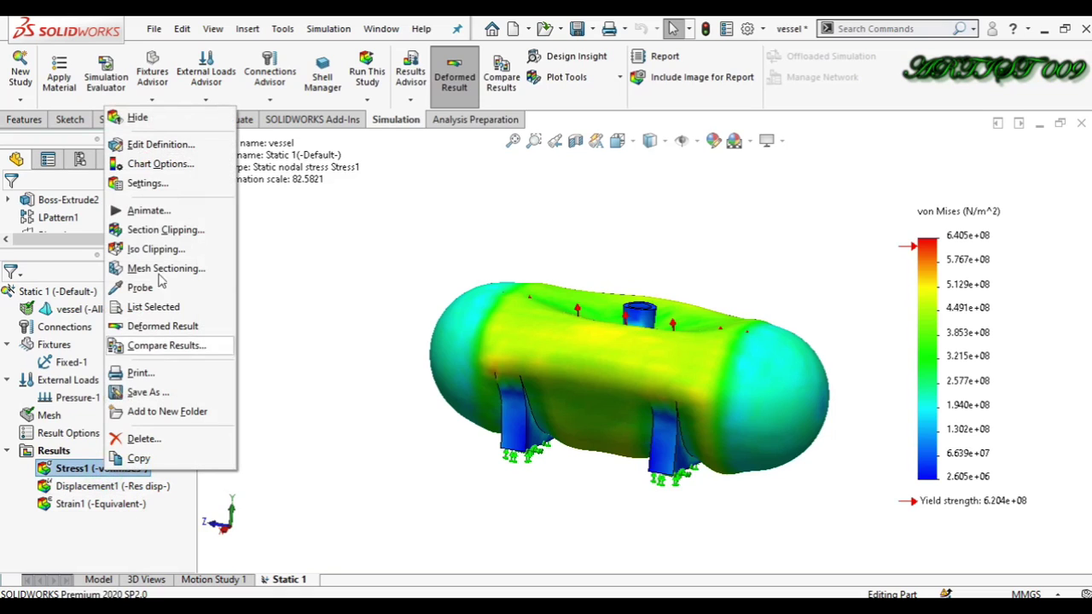
left_click(164, 194)
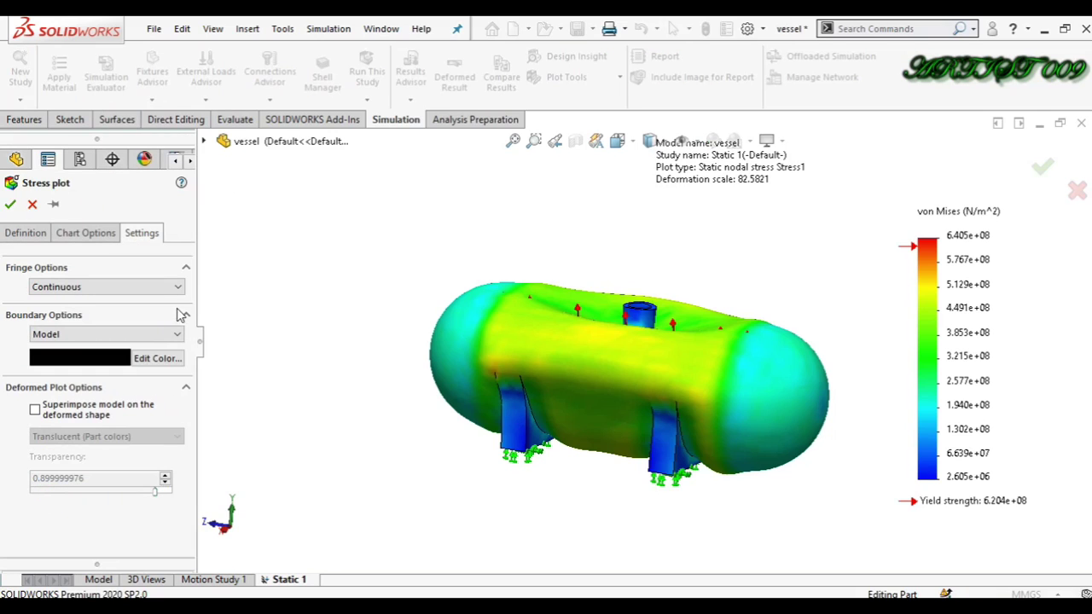
left_click(87, 235)
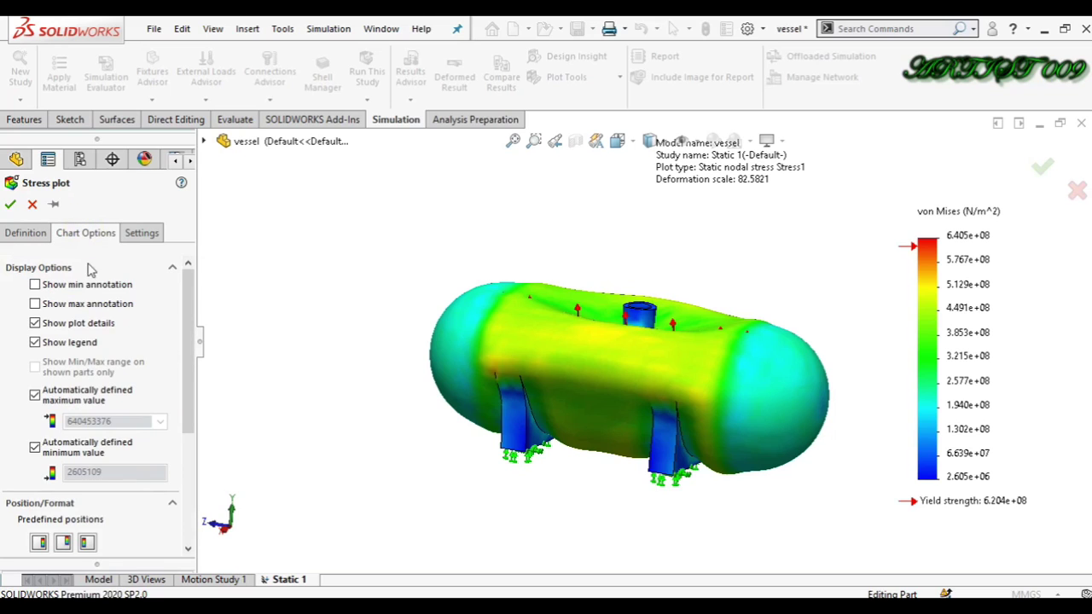
left_click(56, 288)
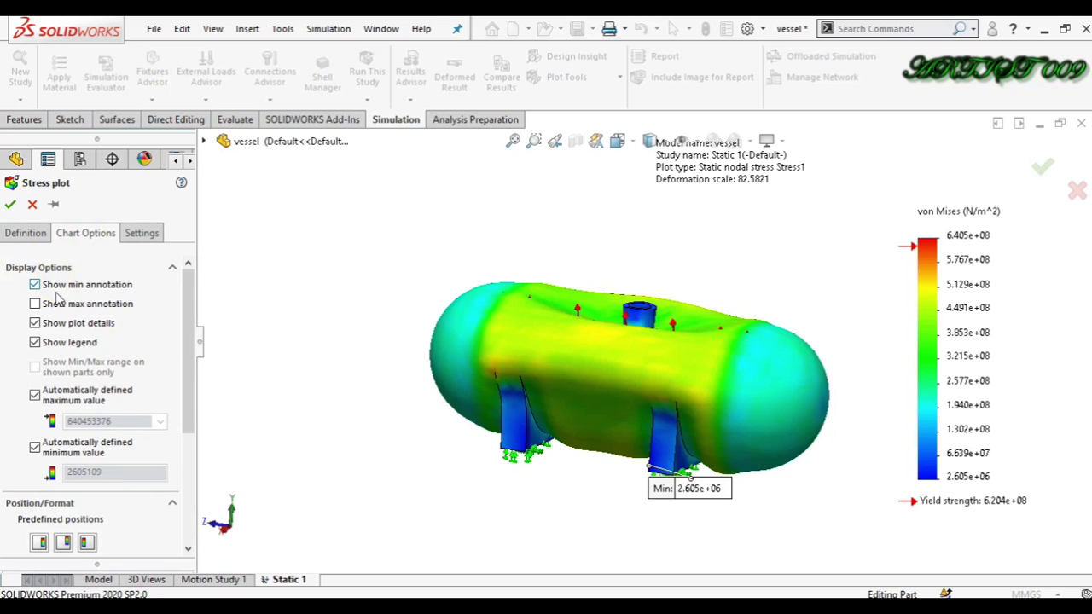
left_click(53, 309)
- Set the number format of the stress plot's legend to floating
scroll(165, 333, "down", 5)
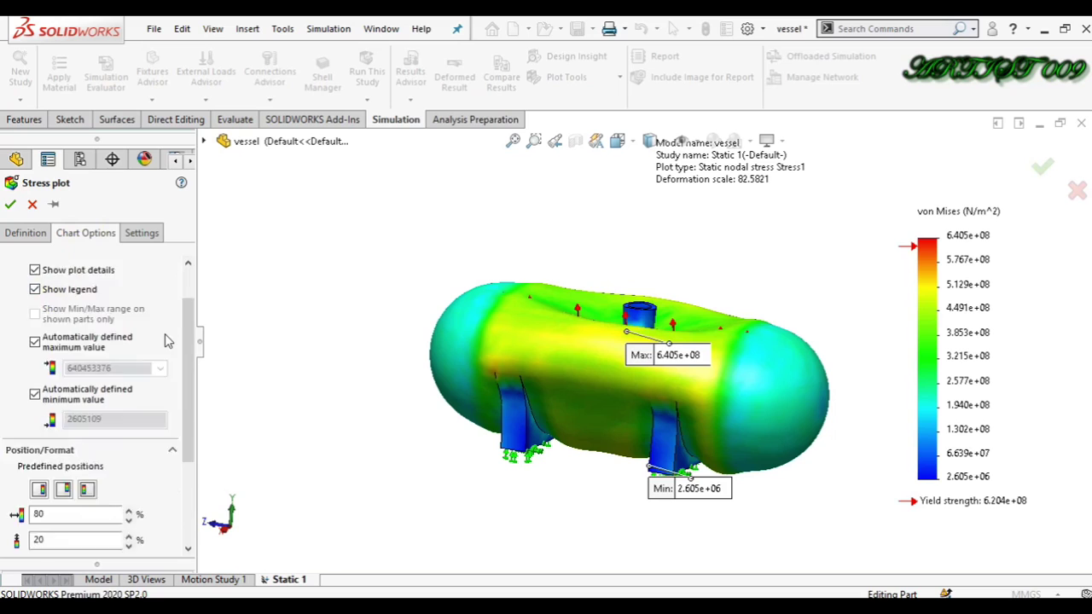
left_click(94, 449)
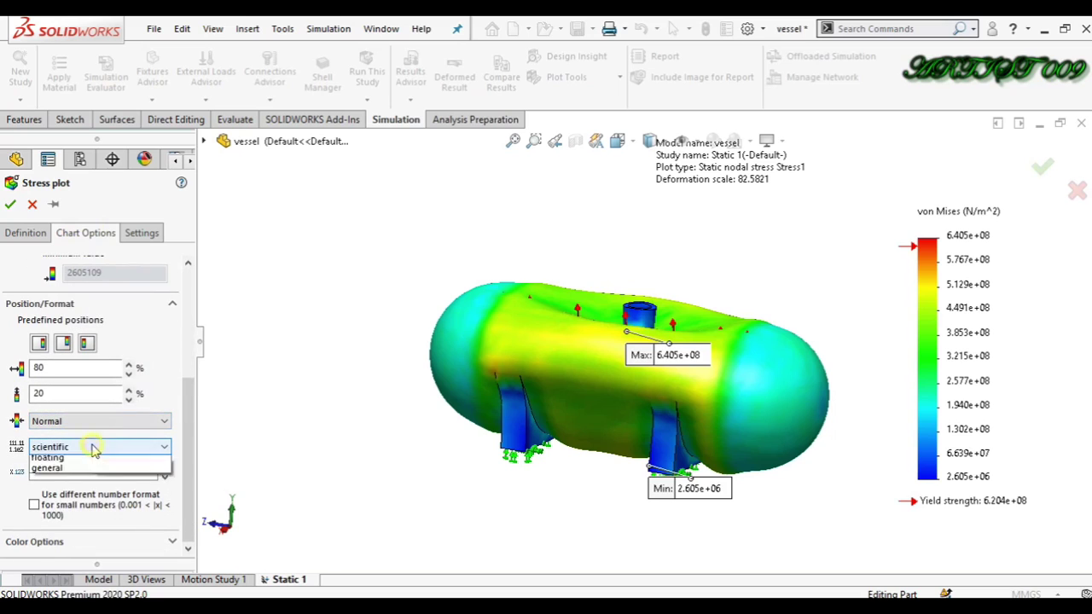
left_click(79, 473)
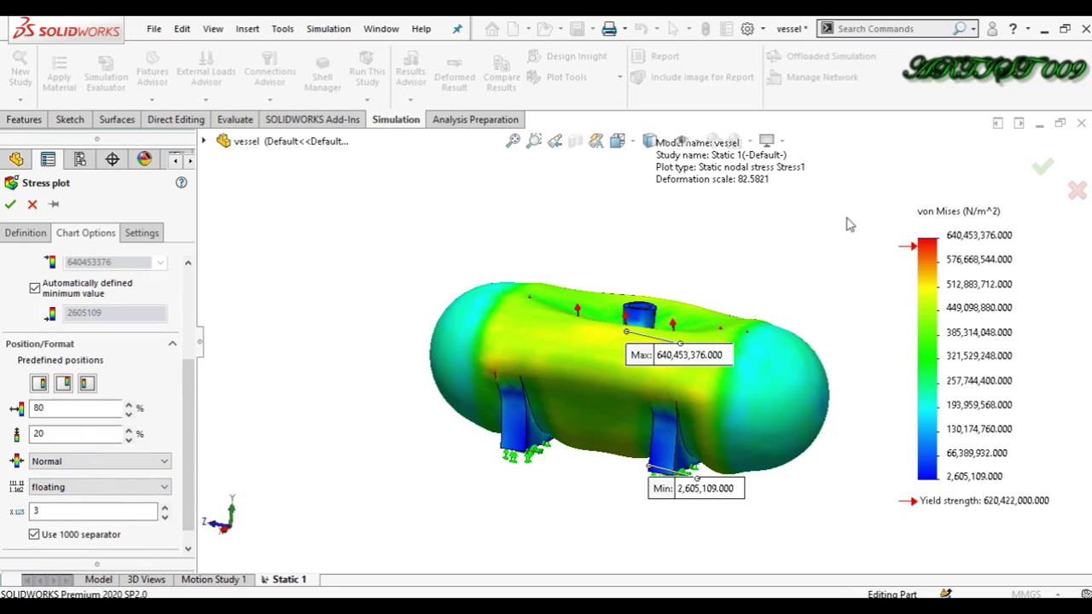
left_click_drag(858, 222, 1039, 264)
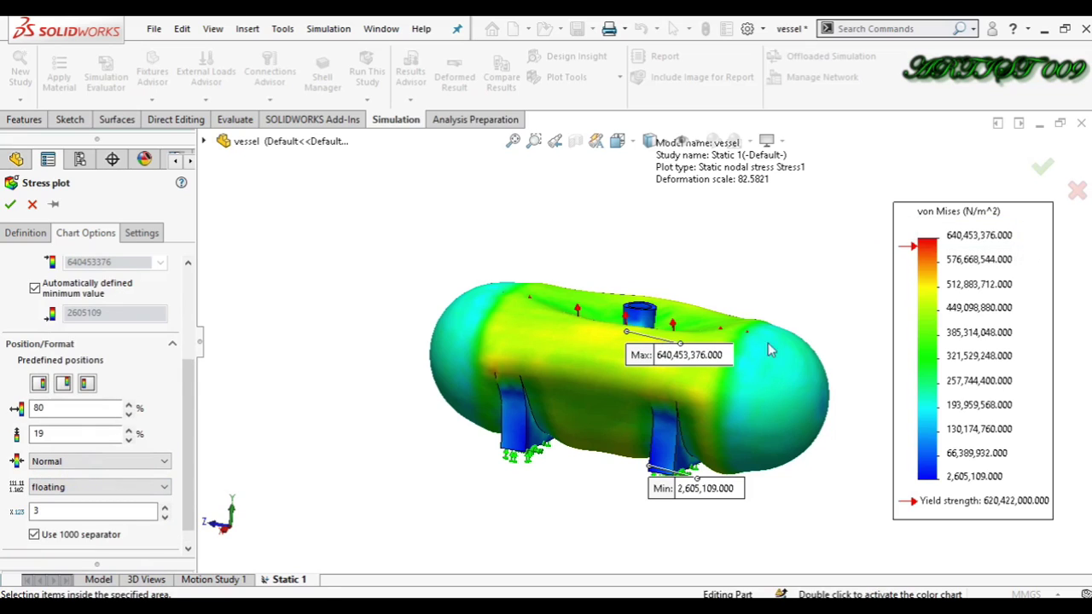
- Set the stress plot's unit to N/mm^2 (MPa) and its deformed shape to true scale, and apply the plot settings
left_click(24, 234)
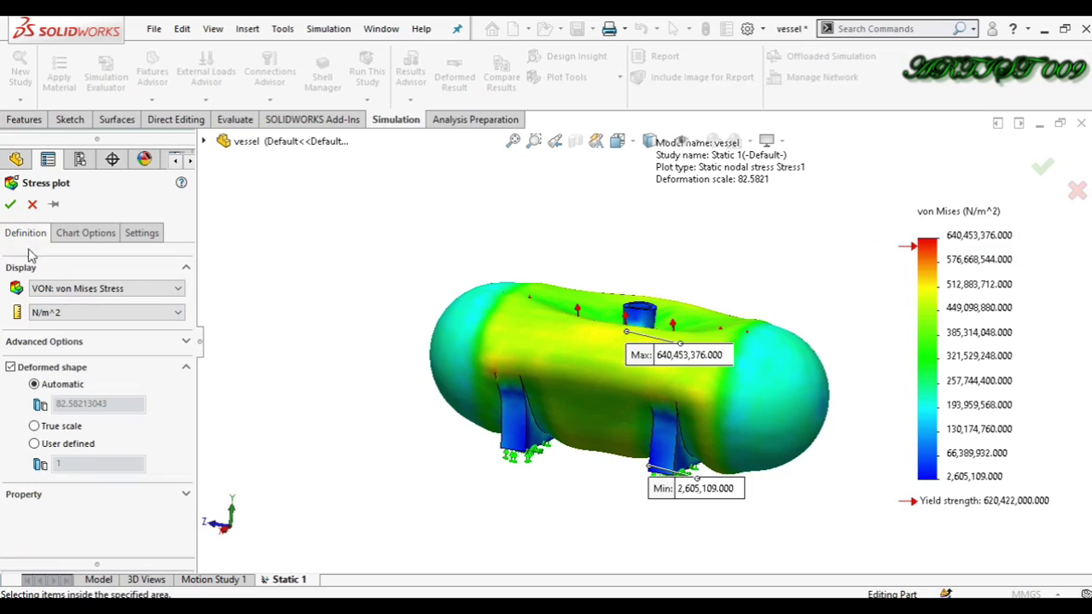
left_click(74, 313)
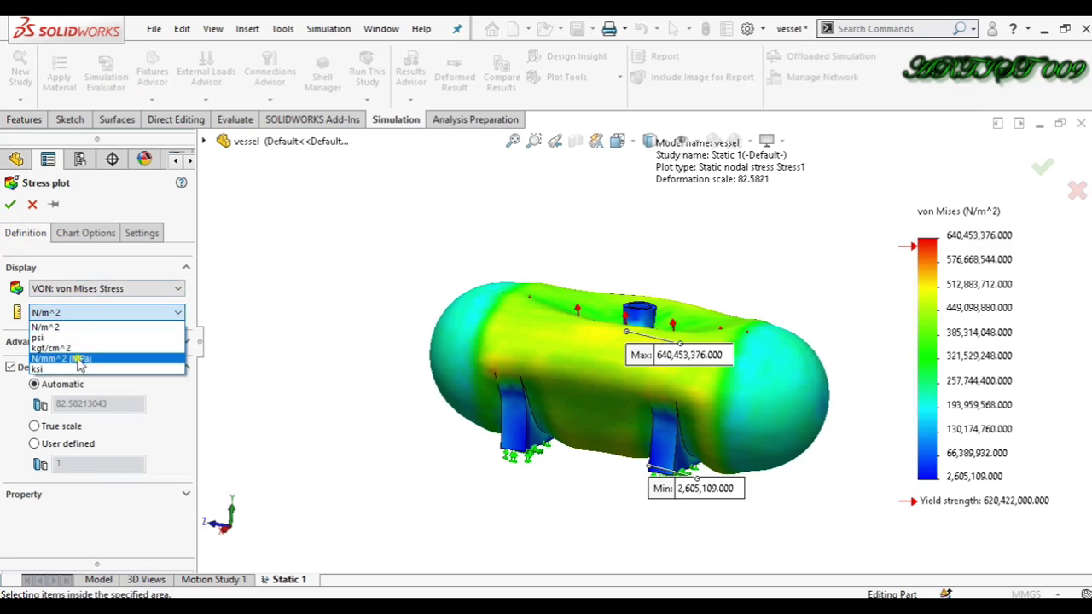
left_click(76, 358)
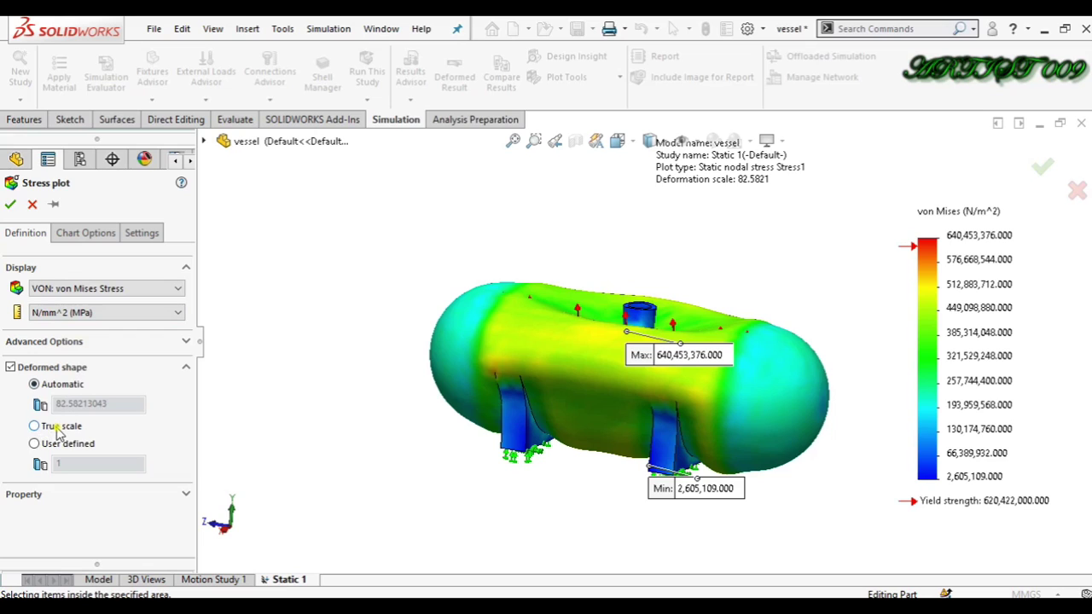
left_click(9, 207)
- Examine the stress distribution on the vessel from several angles and compare the maximum stress with the yield strength in the legend
key("Right")
key("Right")
key("Right")
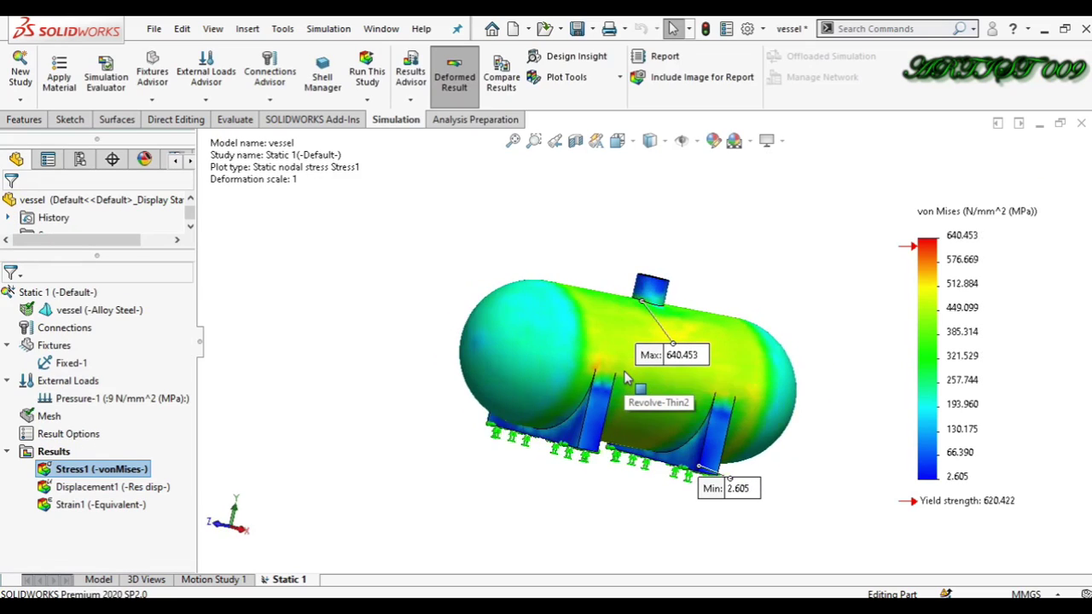
key("Left")
key("Left")
scroll(689, 398, "down", 5)
scroll(689, 398, "up", 4)
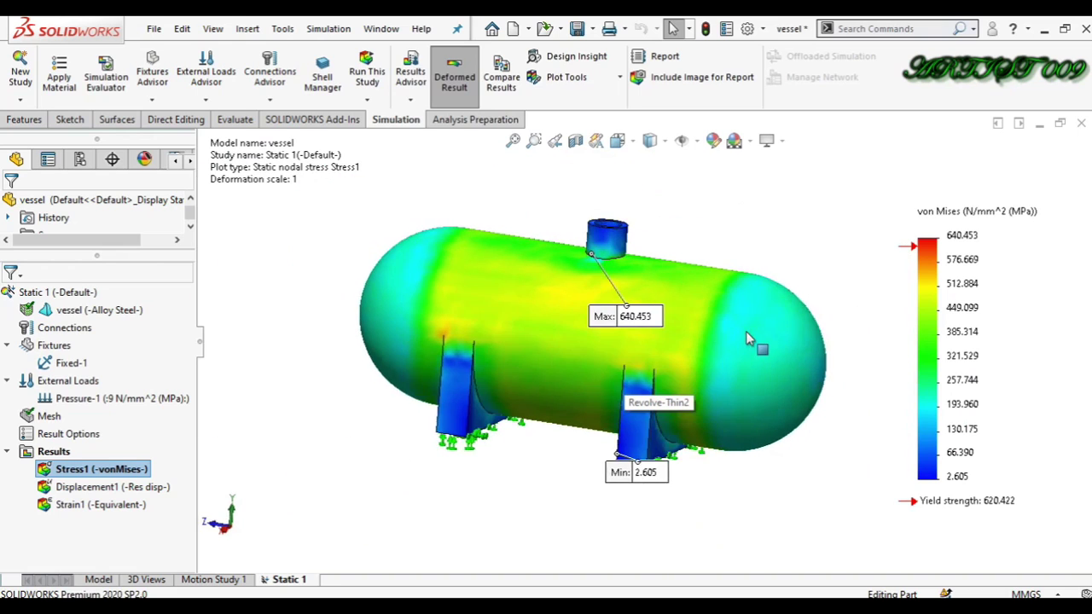
key("Left")
key("Left")
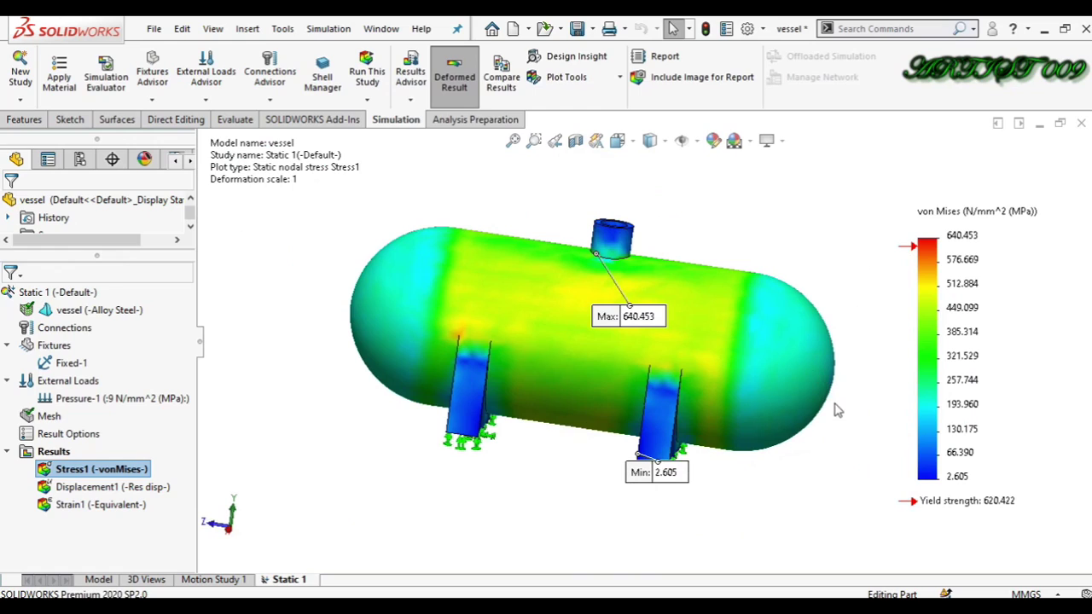
left_click_drag(833, 456, 1036, 525)
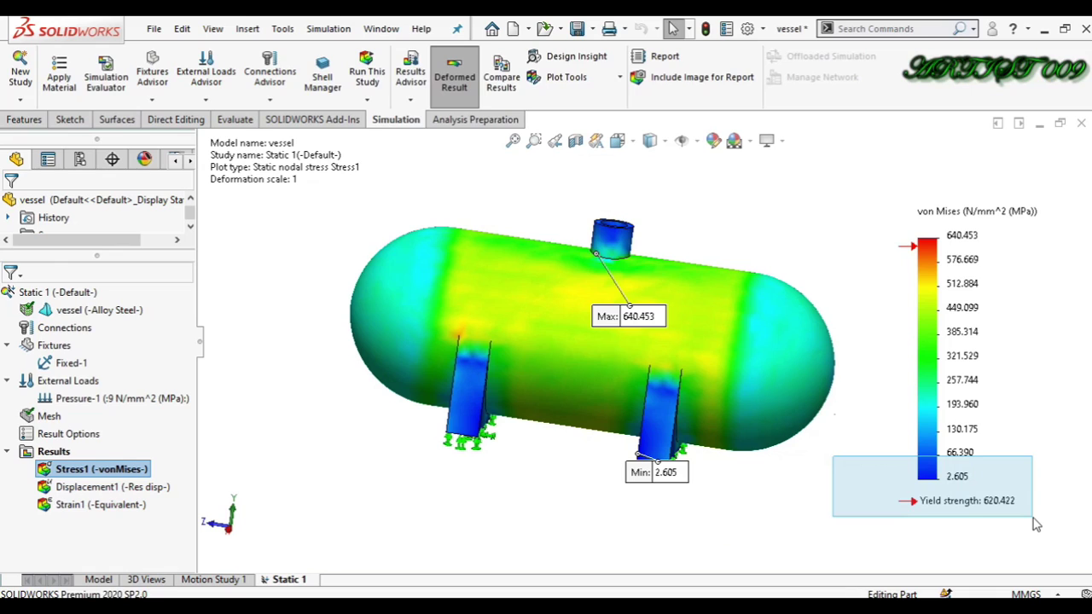
left_click_drag(1036, 525, 1036, 524)
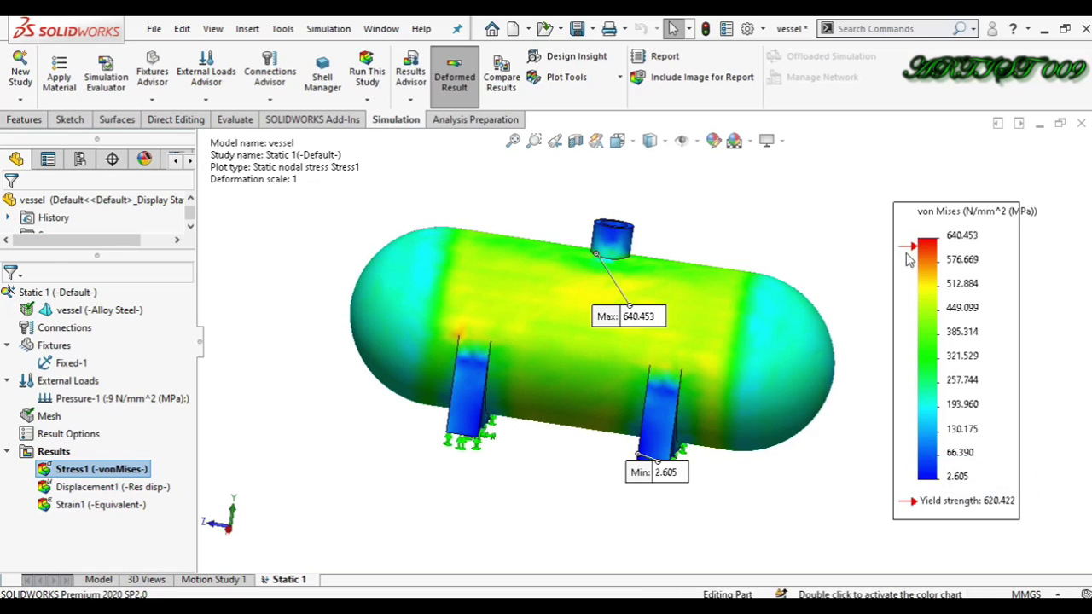
left_click_drag(874, 213, 1001, 257)
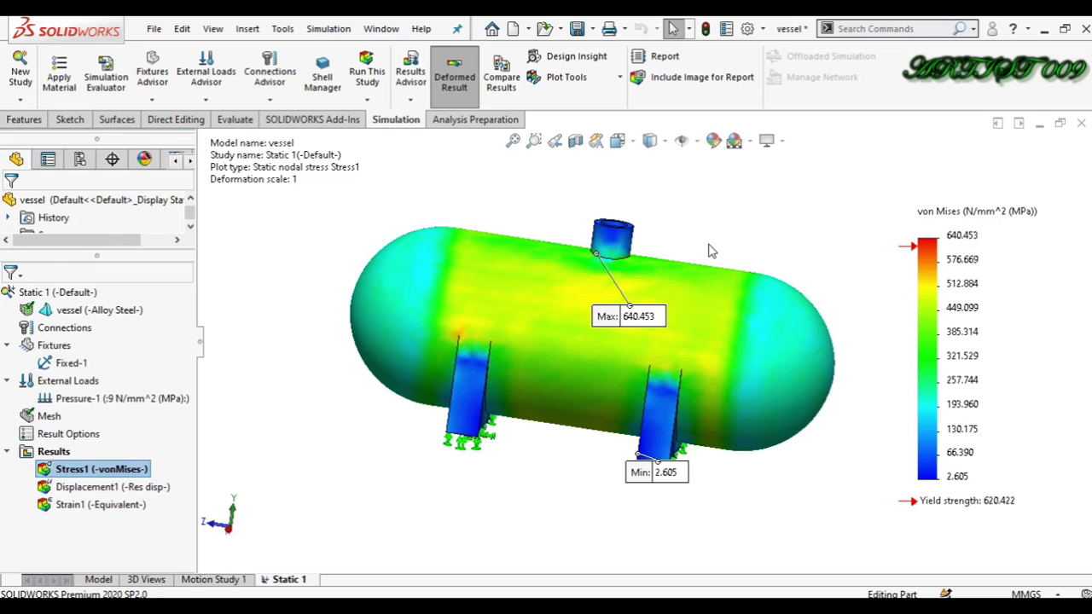
key("Down")
key("Down")
key("Up")
key("Left")
key("Left")
key("Right")
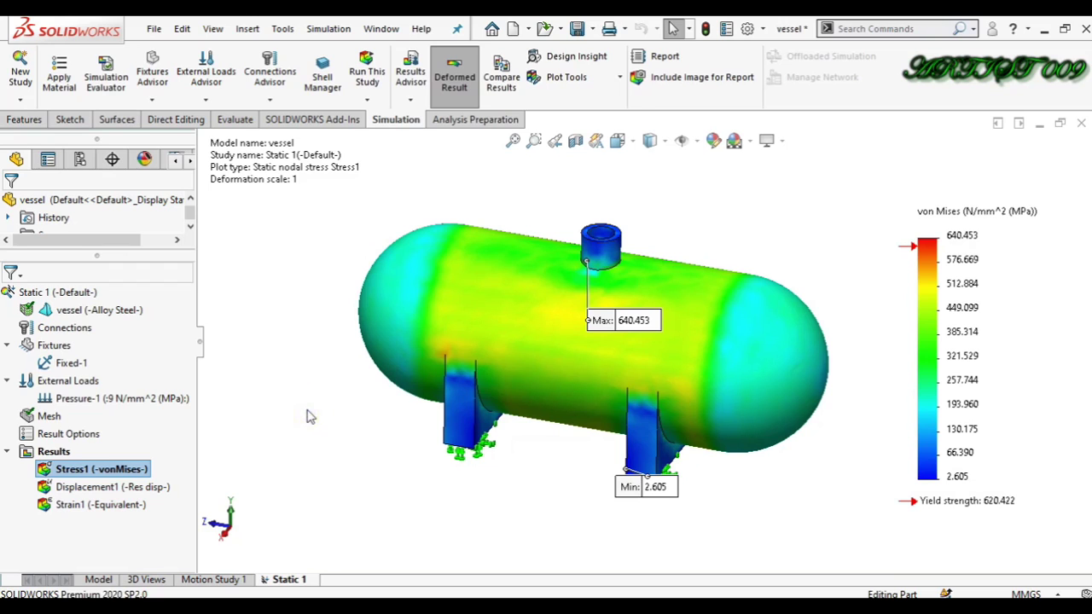
- Display the resultant displacement plot and set its deformed shape to true scale
double_click(127, 488)
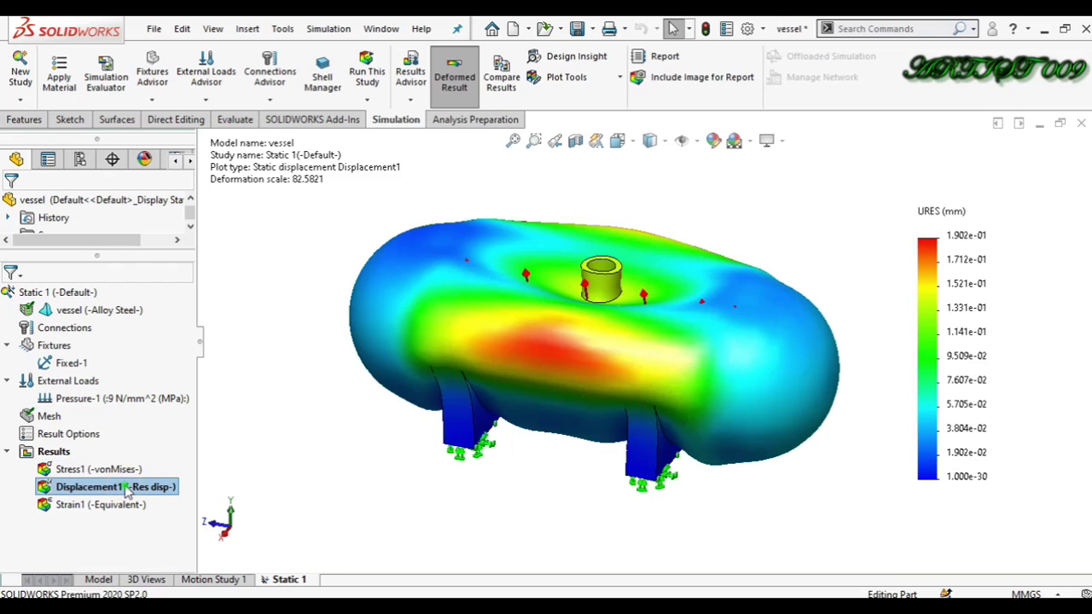
right_click(126, 487)
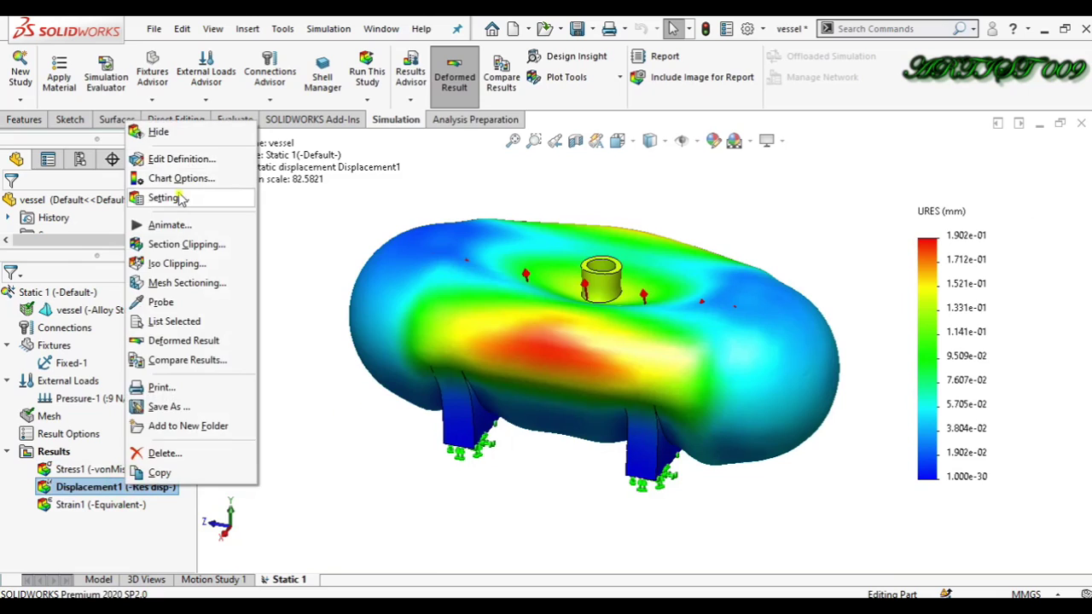
left_click(230, 200)
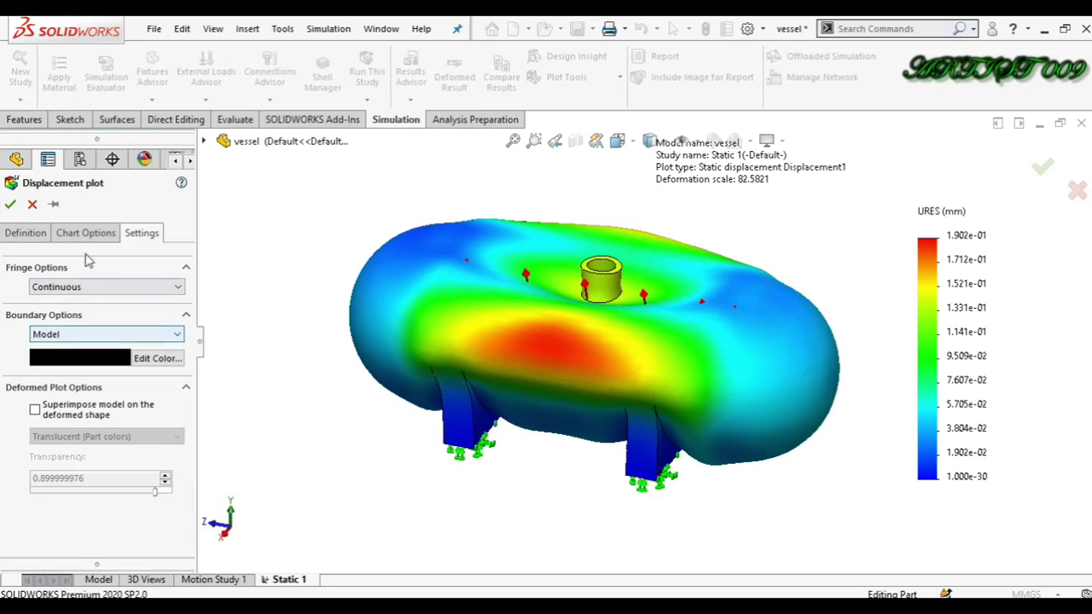
left_click(28, 233)
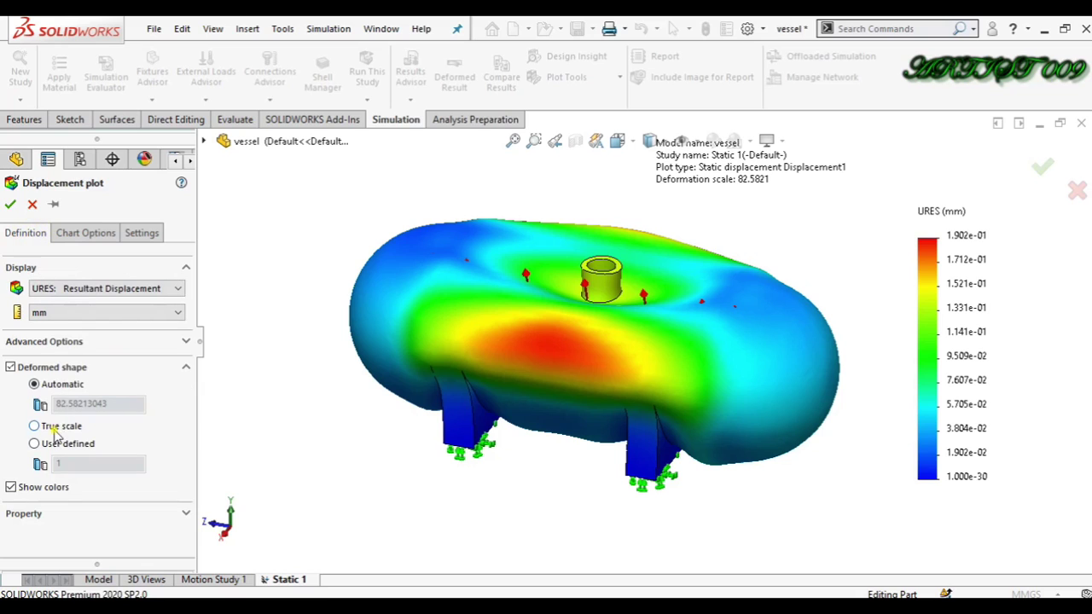
- Set the number format of the displacement plot's legend to floating and apply the plot settings
left_click(81, 239)
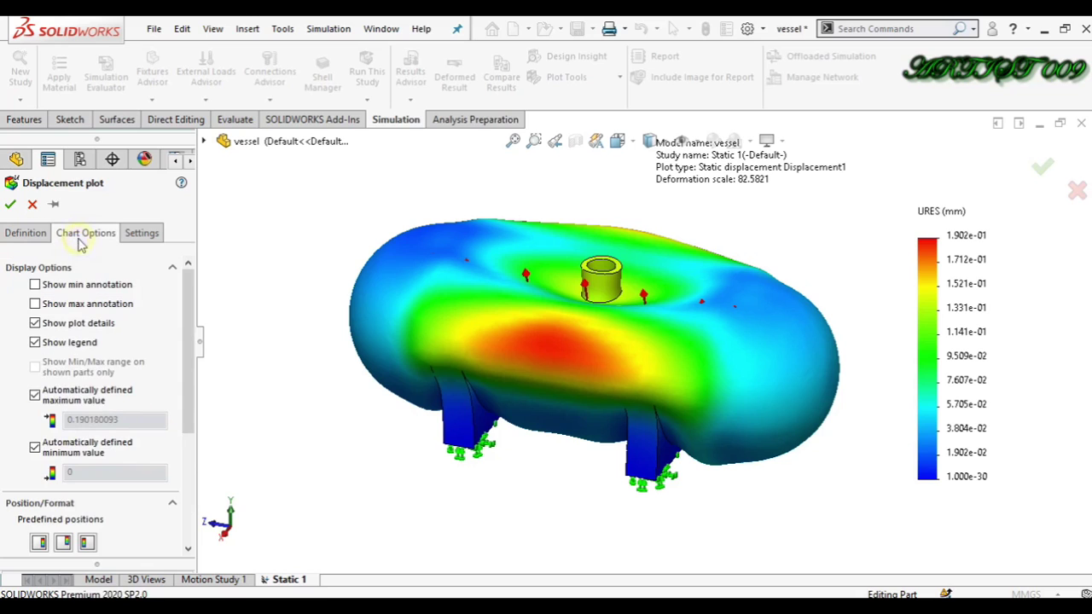
scroll(86, 474, "down", 3)
left_click(81, 447)
left_click(81, 472)
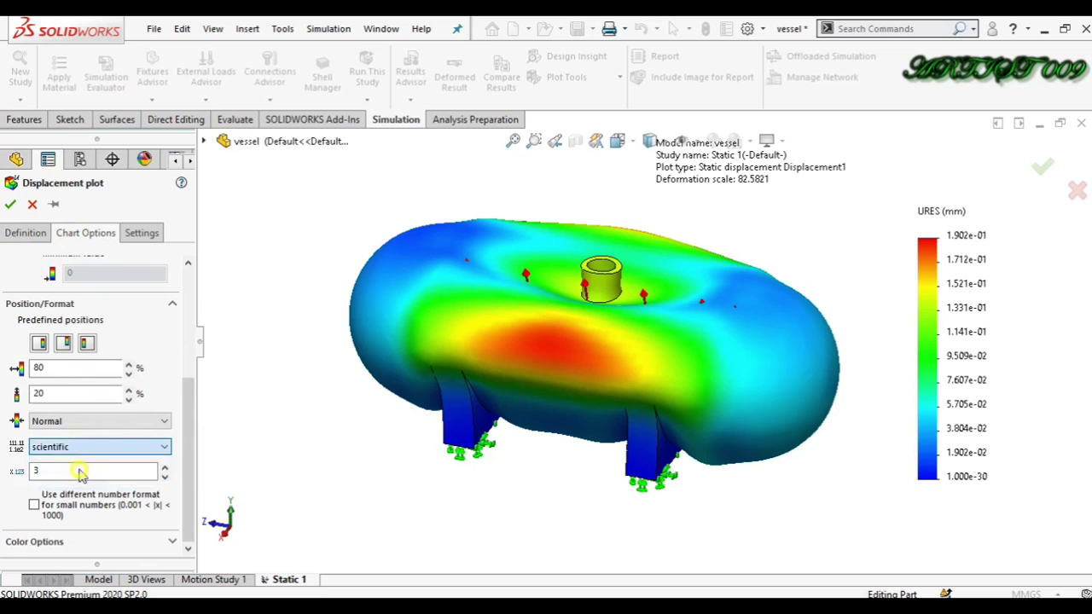
left_click(11, 206)
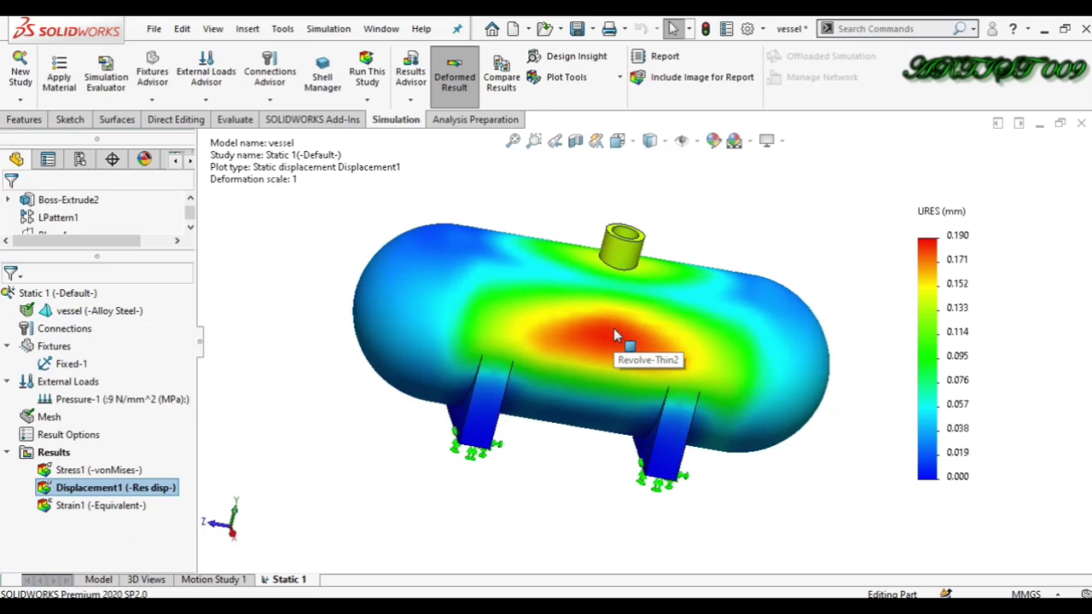
- Animate the displacement plot, set the number of frames to 25, replay it and close the animation
left_click_drag(849, 211, 987, 254)
middle_click_drag(815, 440, 780, 461)
key("Down")
key("Down")
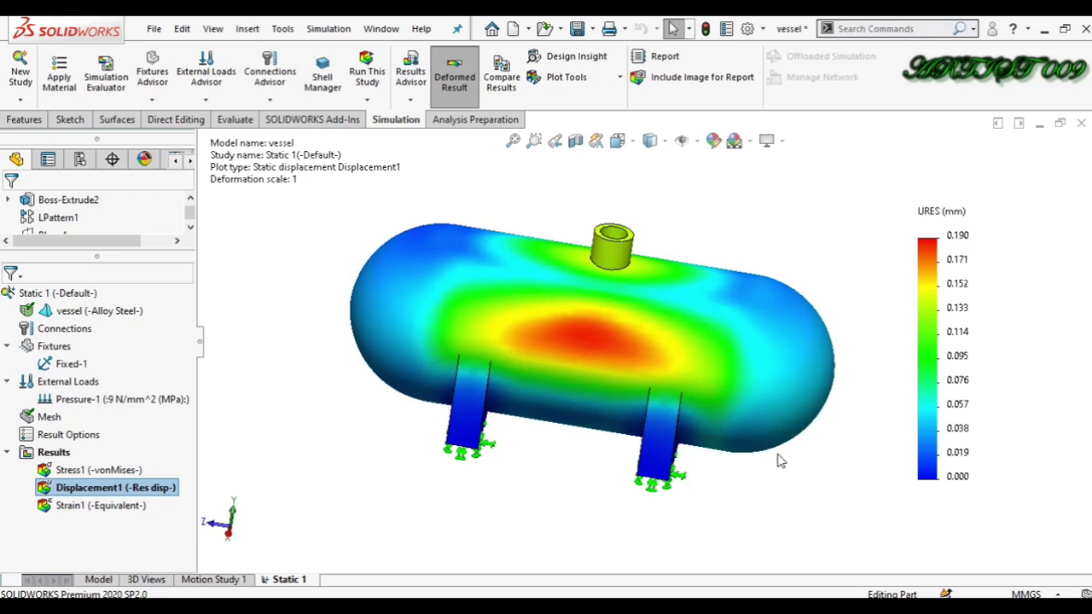
right_click(136, 491)
left_click(171, 227)
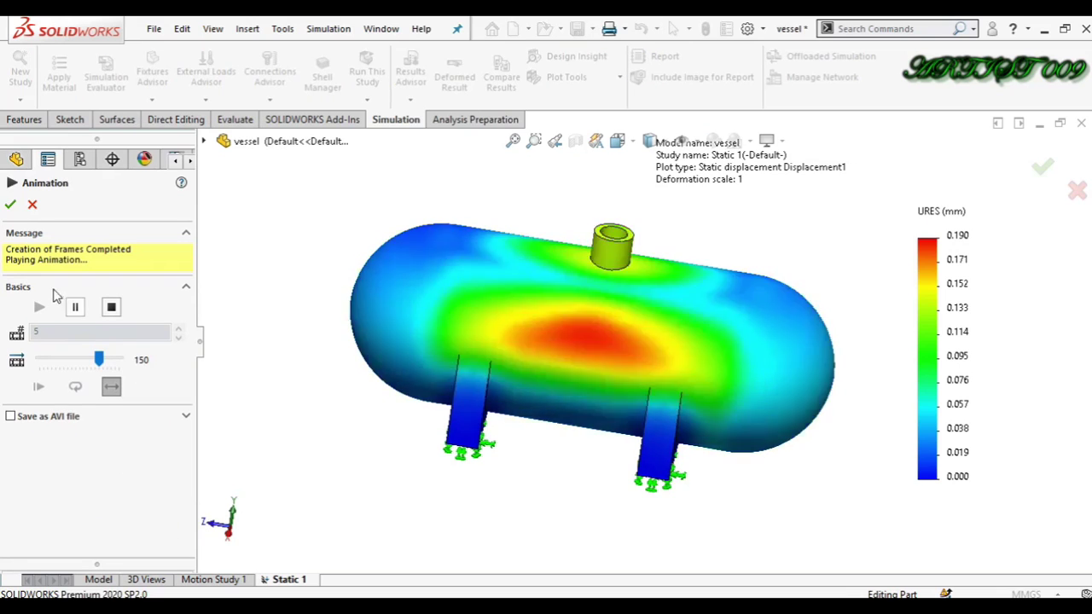
left_click(111, 306)
left_click(35, 279)
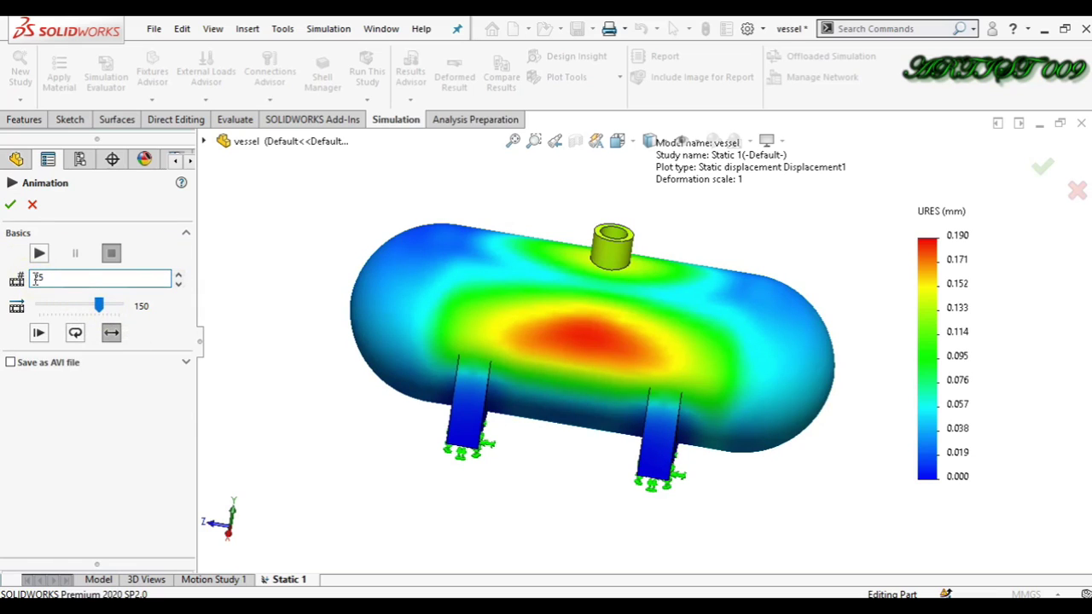
type("2")
left_click(40, 254)
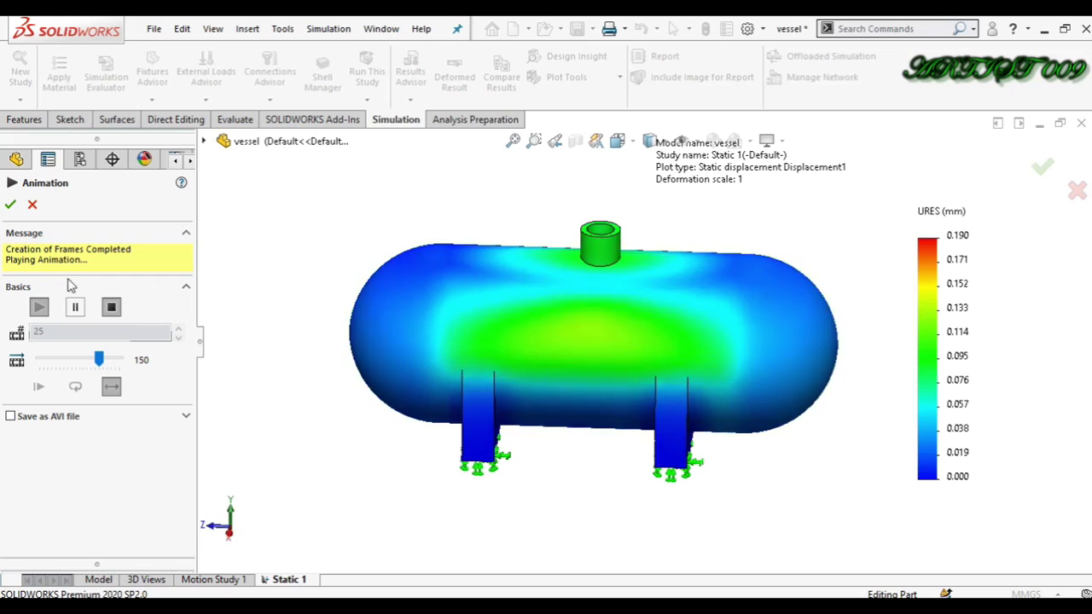
left_click(9, 205)
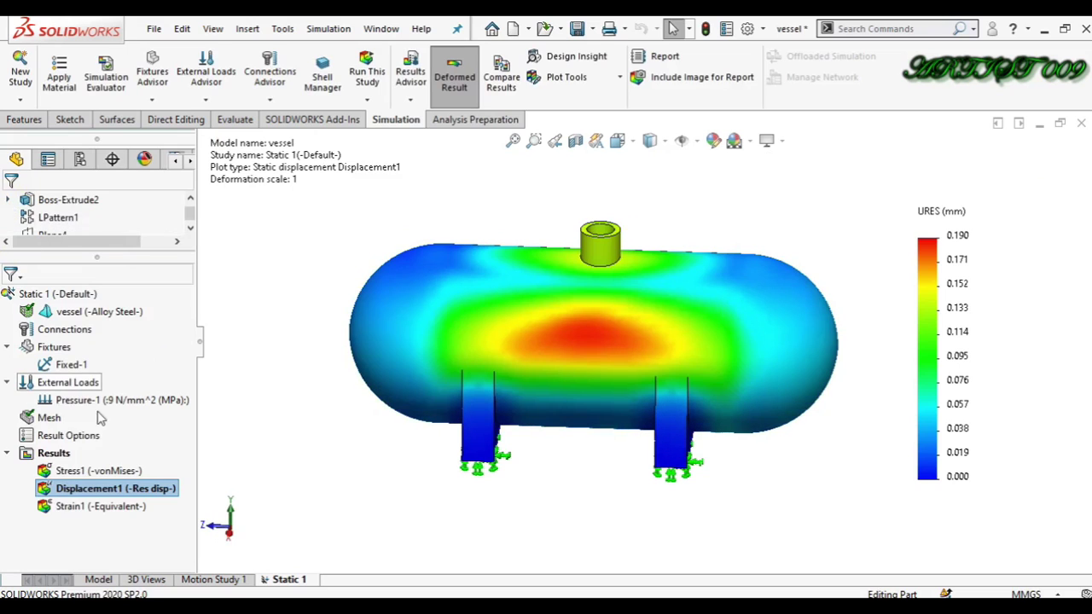
- Define a factor of safety plot for all bodies using the Automatic failure criterion
right_click(42, 458)
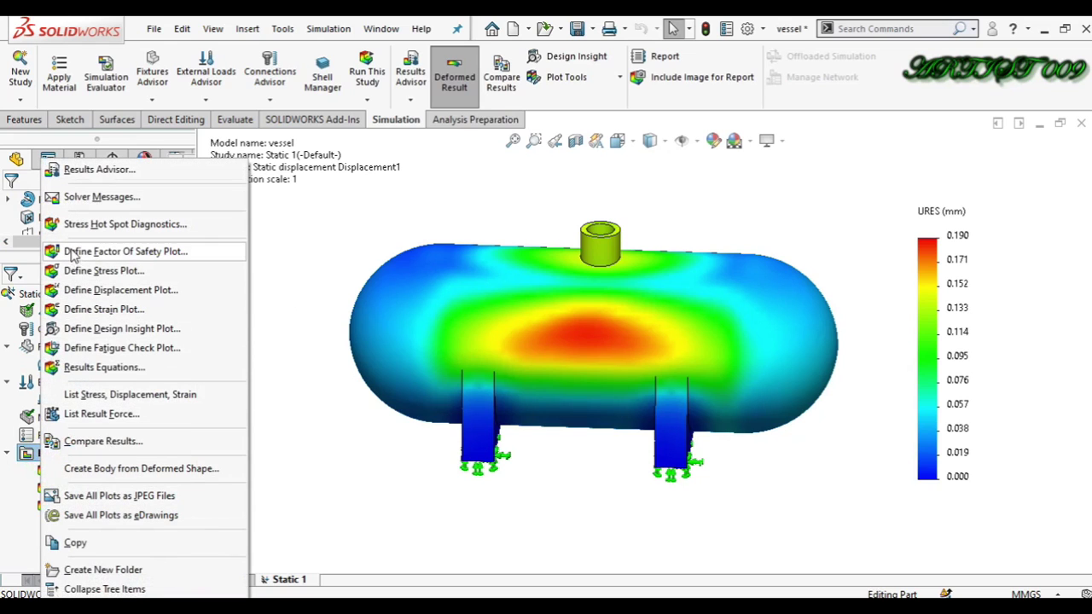
left_click(96, 253)
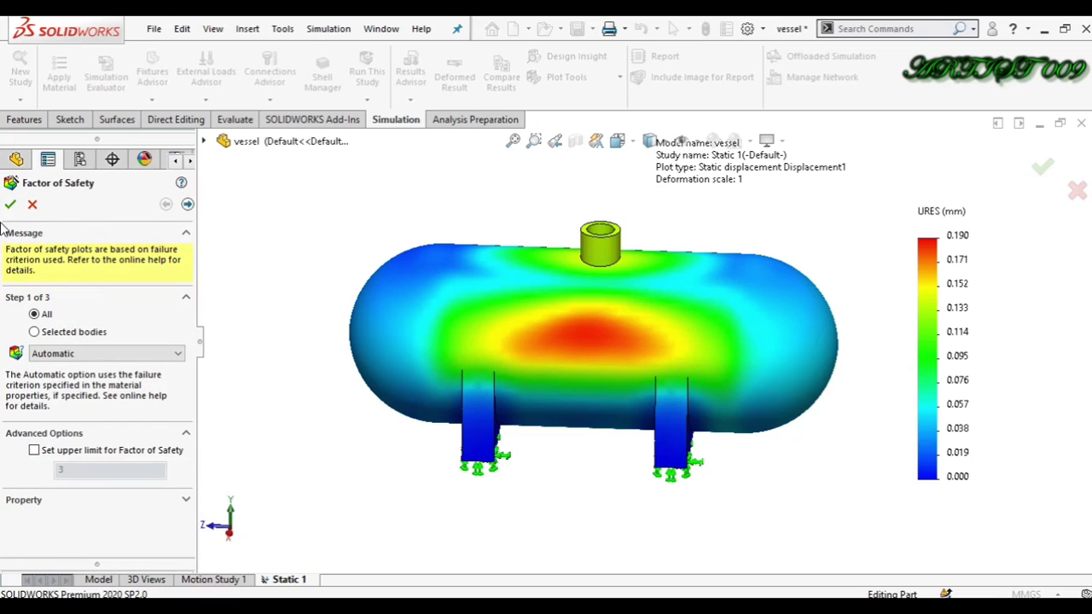
left_click(10, 205)
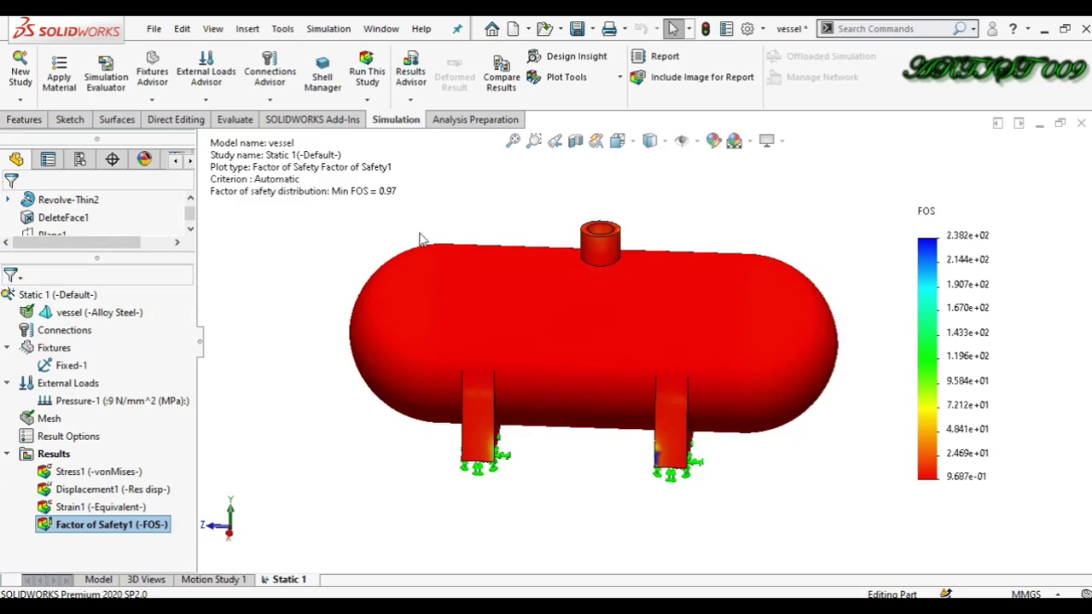
- Examine the minimum factor of safety and its distribution over the vessel from several angles
left_click_drag(418, 211, 395, 196)
key("Up")
key("Up")
key("Left")
key("Left")
key("Down")
key("Down")
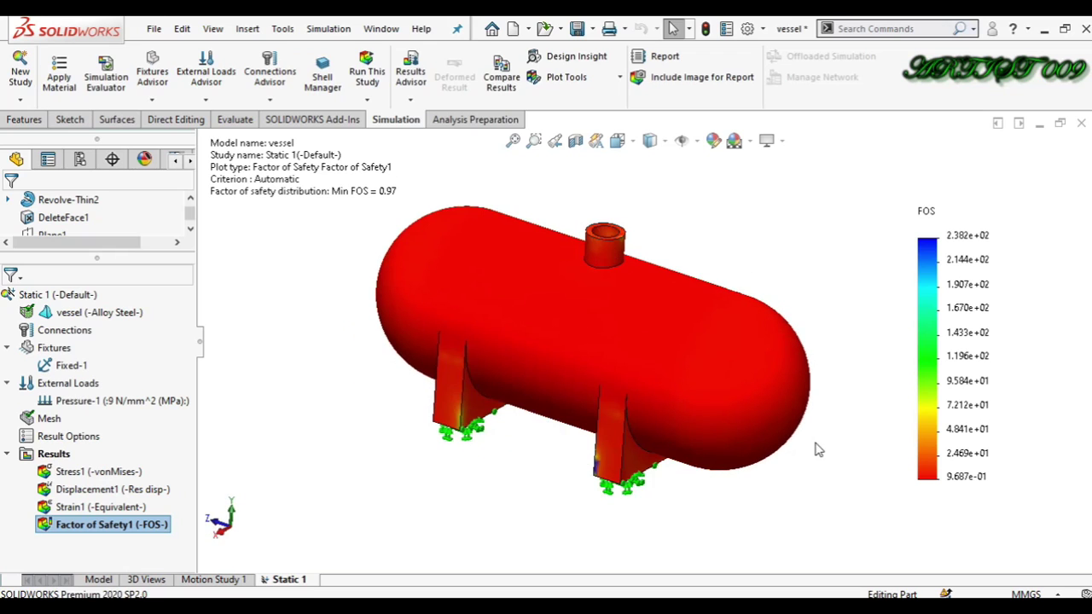
scroll(659, 322, "down", 3)
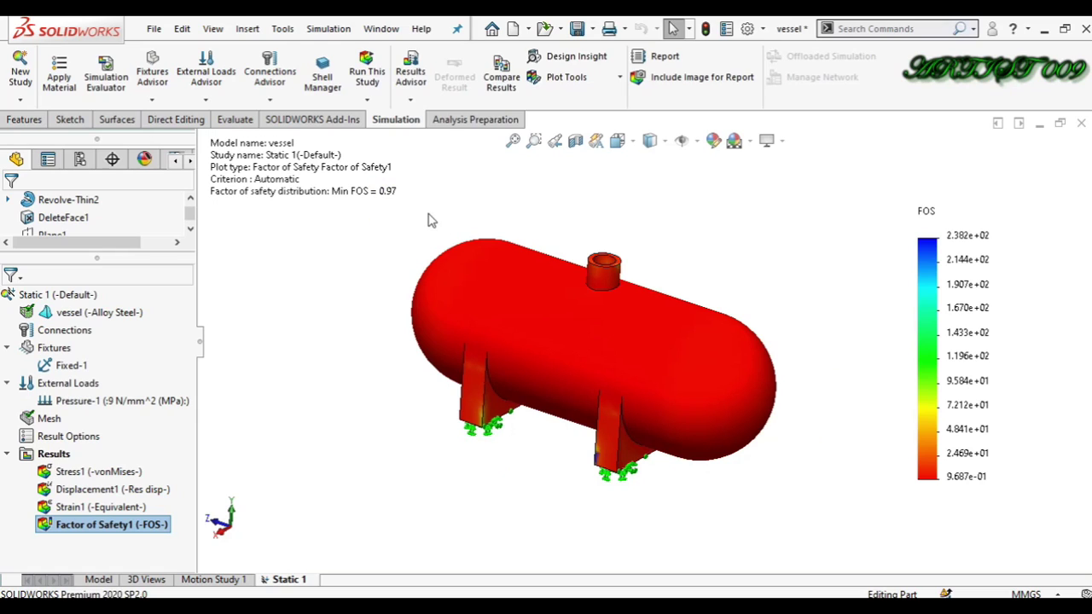
- Set the number format of the factor of safety plot's legend to floating and apply the plot settings
scroll(589, 308, "down", 2)
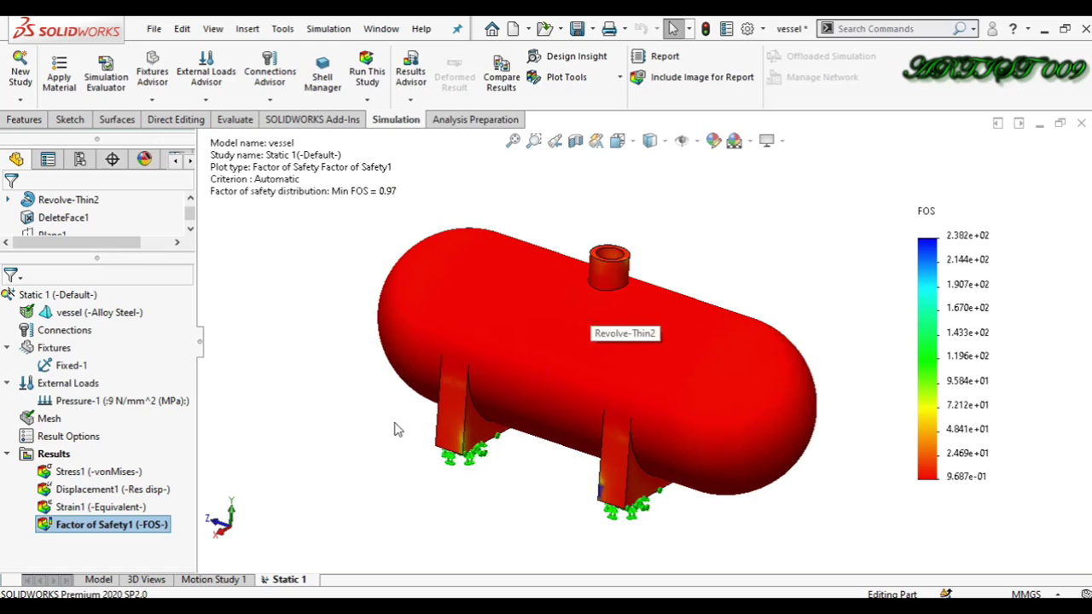
right_click(140, 524)
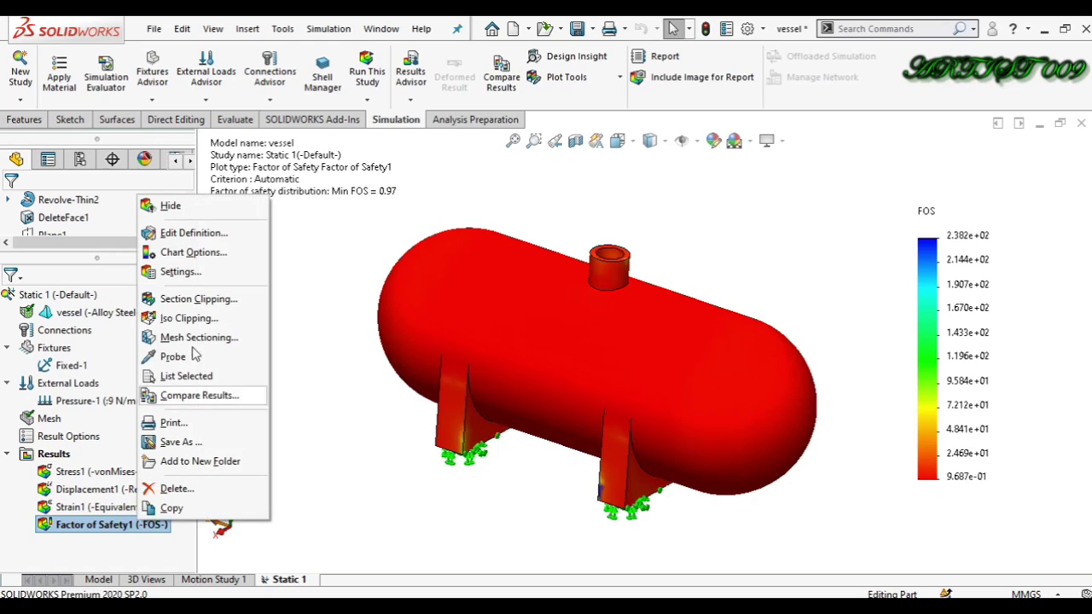
left_click(182, 272)
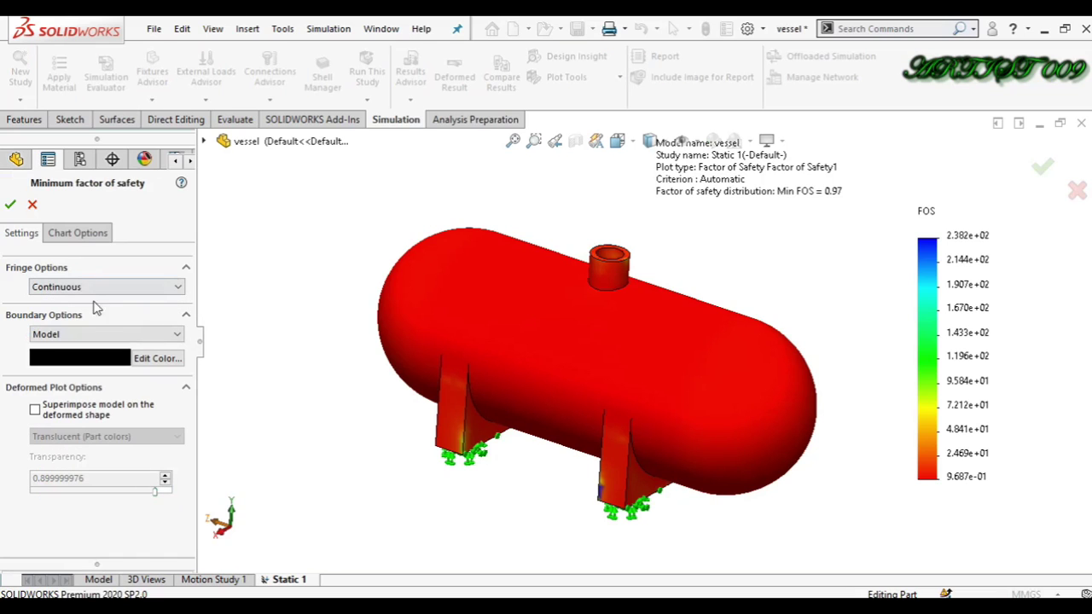
left_click(78, 233)
scroll(141, 469, "down", 4)
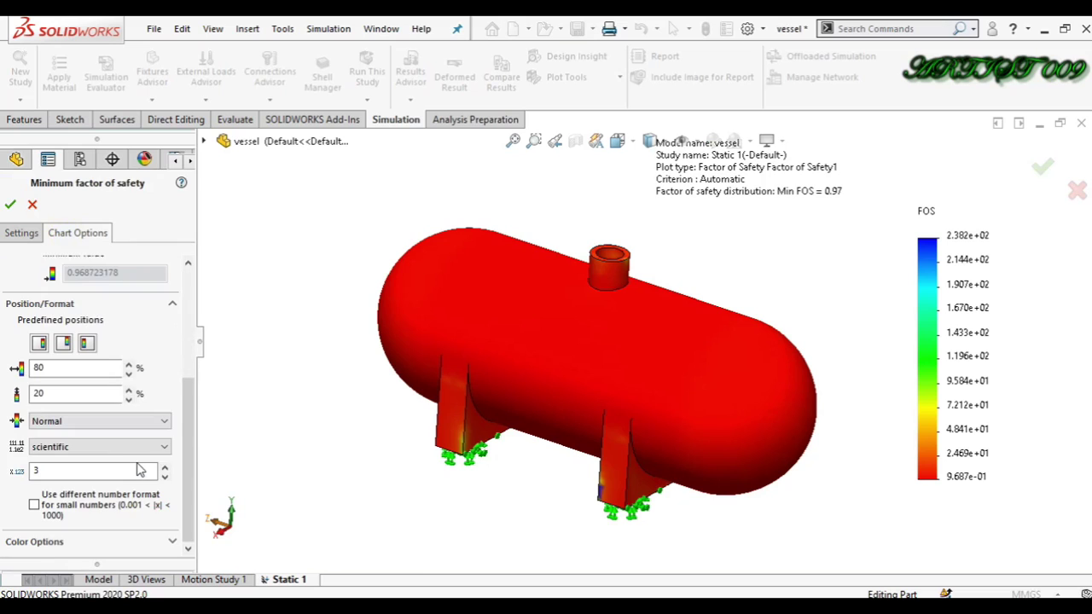
left_click(116, 447)
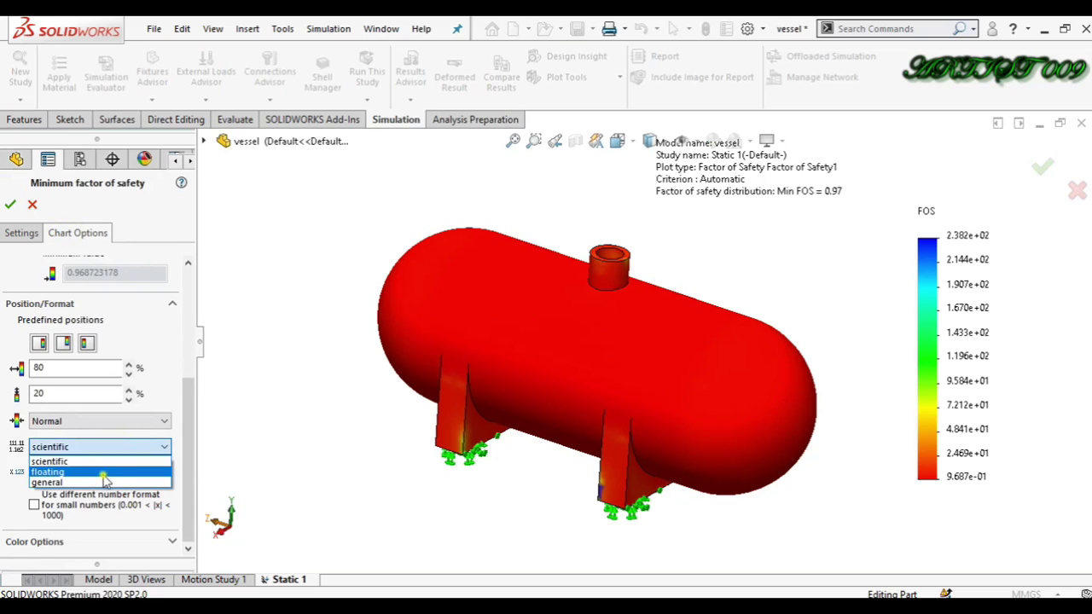
left_click(102, 469)
left_click(9, 205)
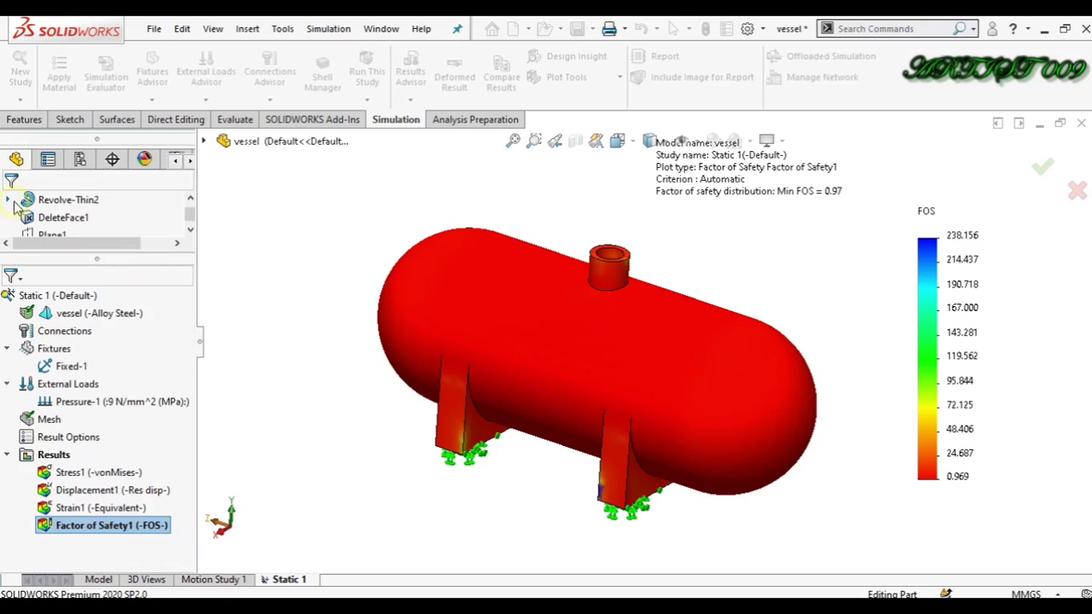
- Examine the factor of safety legend and the plot's colours on the vessel shell, nozzle and supports from different directions
left_click_drag(934, 540, 970, 475)
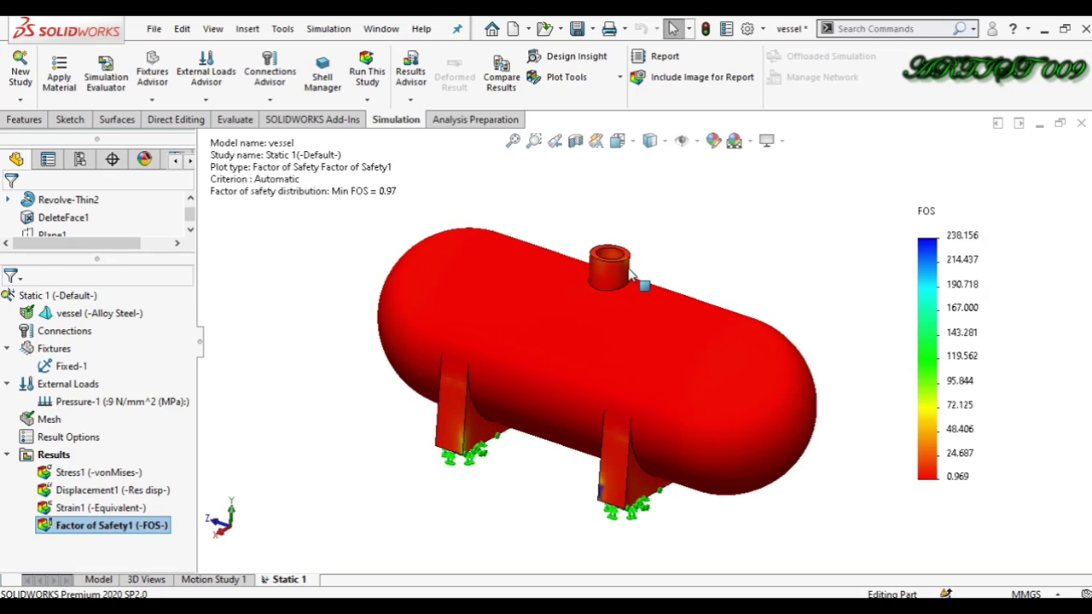
scroll(632, 288, "up", 3)
scroll(634, 334, "down", 2)
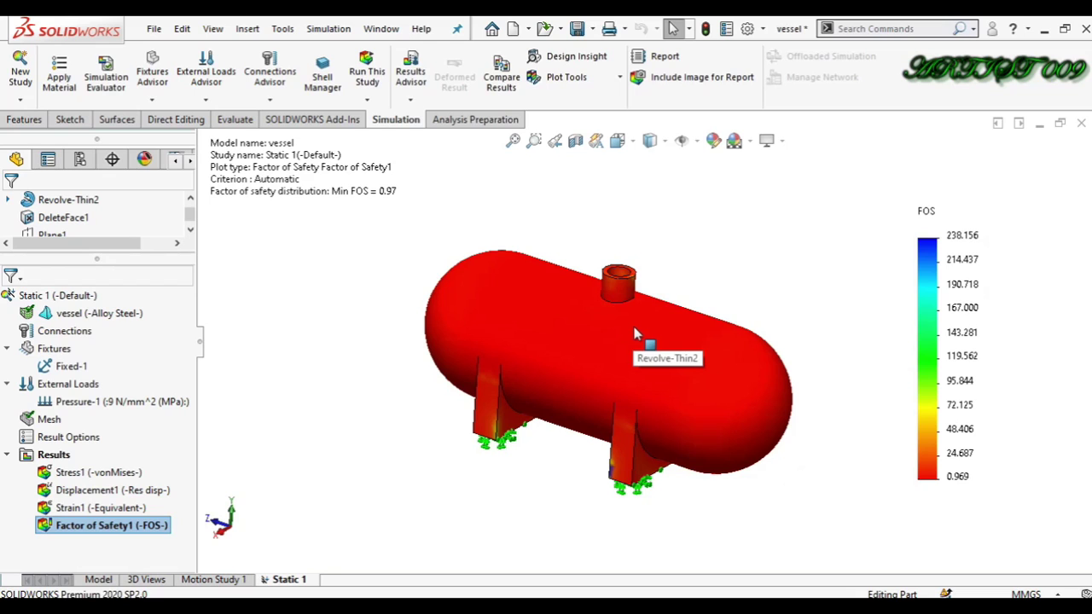
scroll(726, 374, "down", 2)
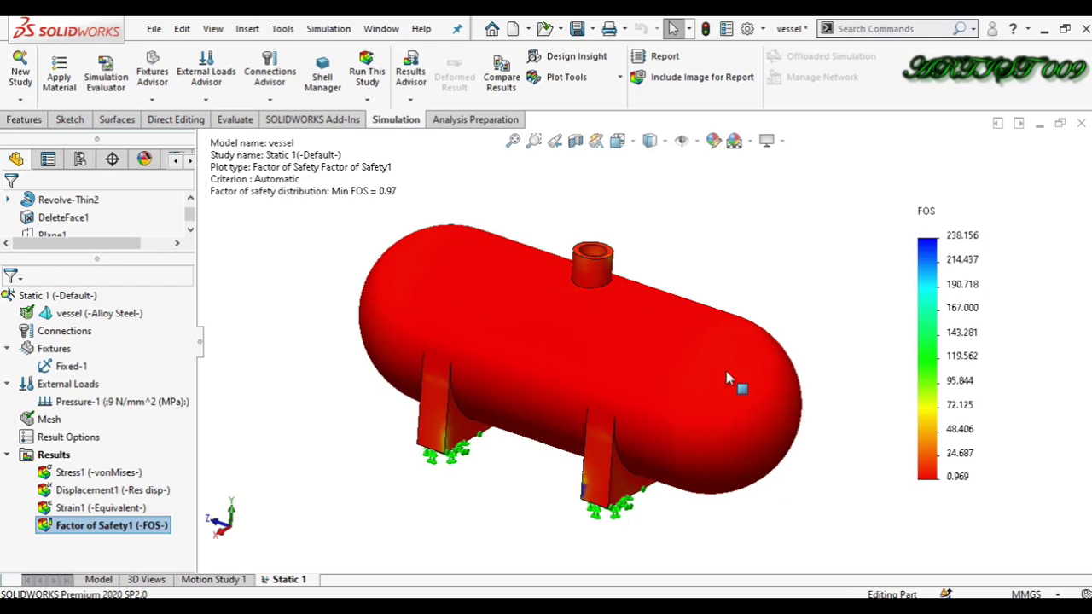
key("Right")
key("Right")
key("Left")
key("Left")
key("Left")
key("Left")
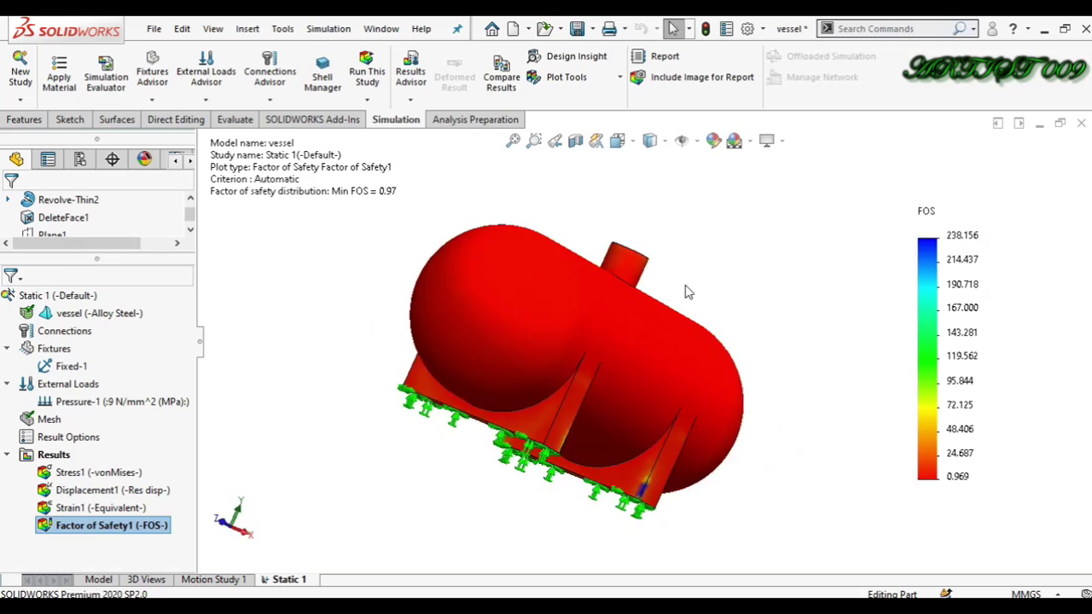
key("Right")
key("Right")
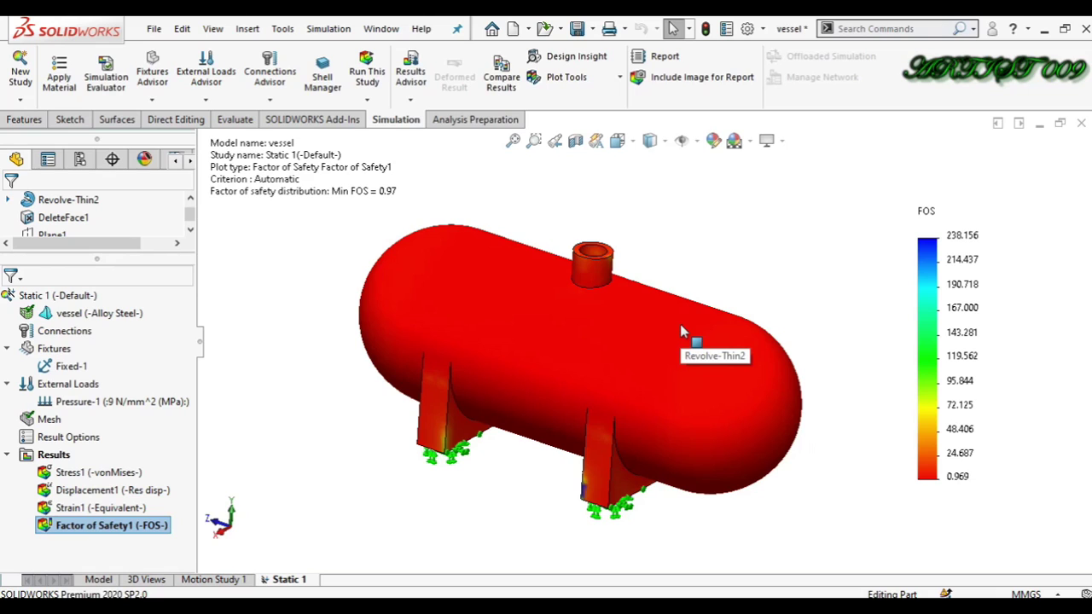
- Display the von Mises stress plot, followed by the resultant displacement plot, to review both results
double_click(124, 478)
left_click(128, 495)
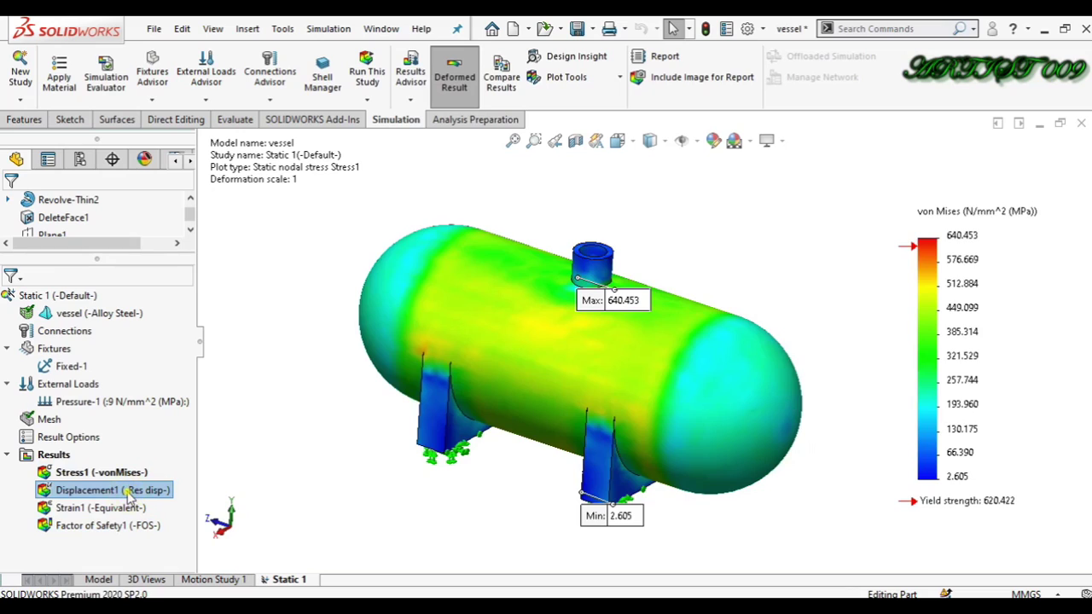
double_click(126, 490)
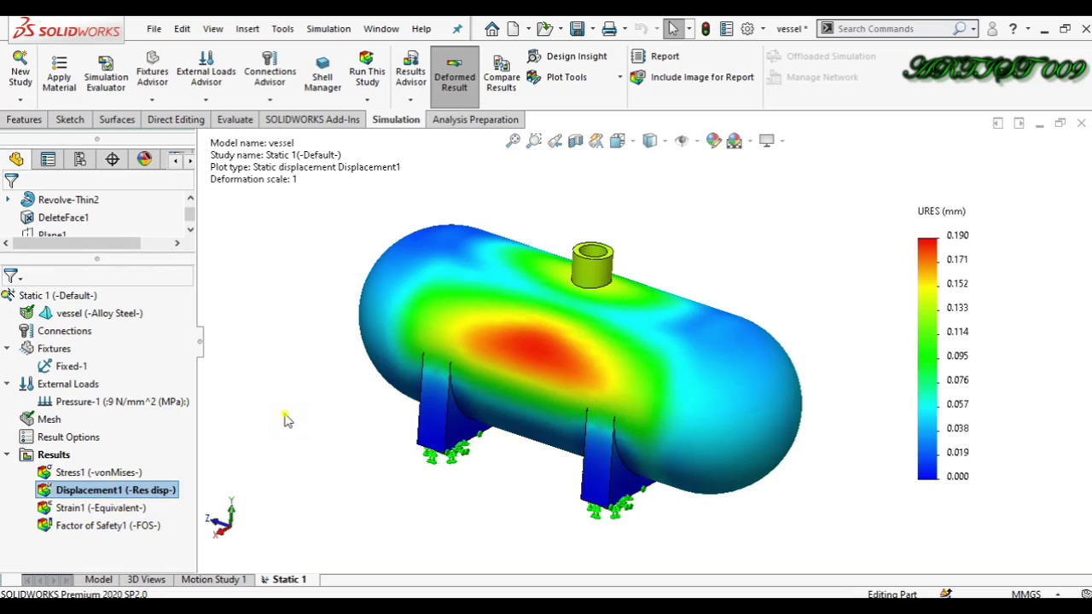
key("Right")
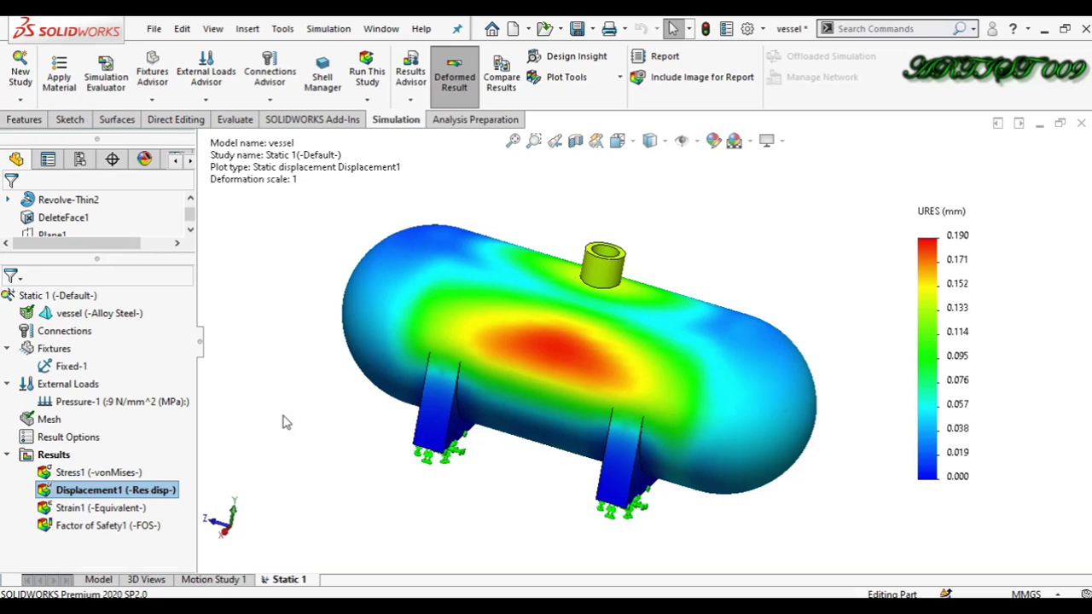
- Set the internal pressure load to 5 N/mm^2 (MPa) and rerun the static study
right_click(92, 401)
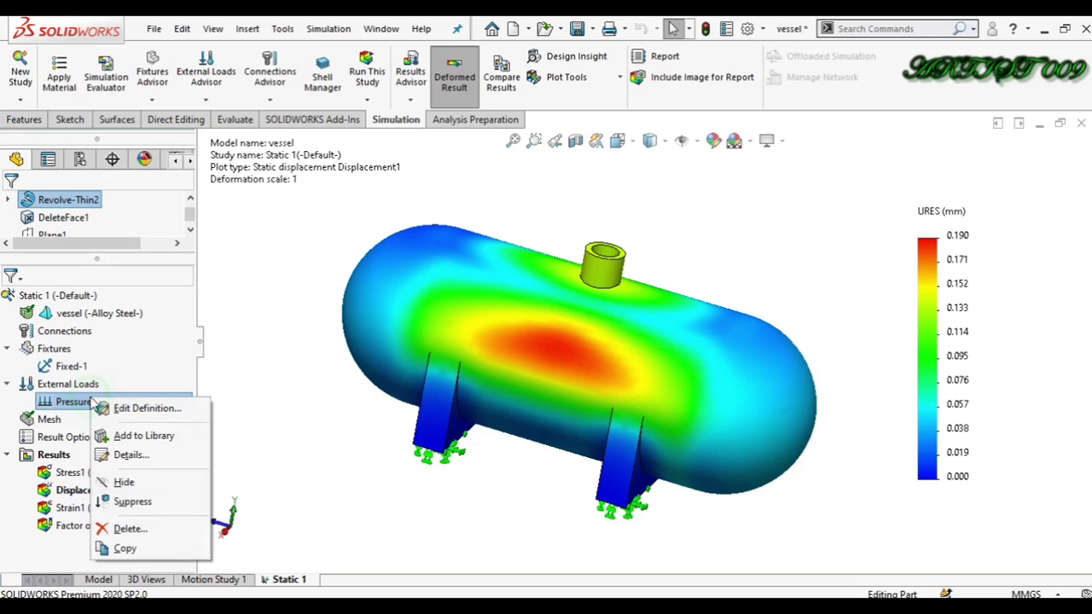
left_click(143, 408)
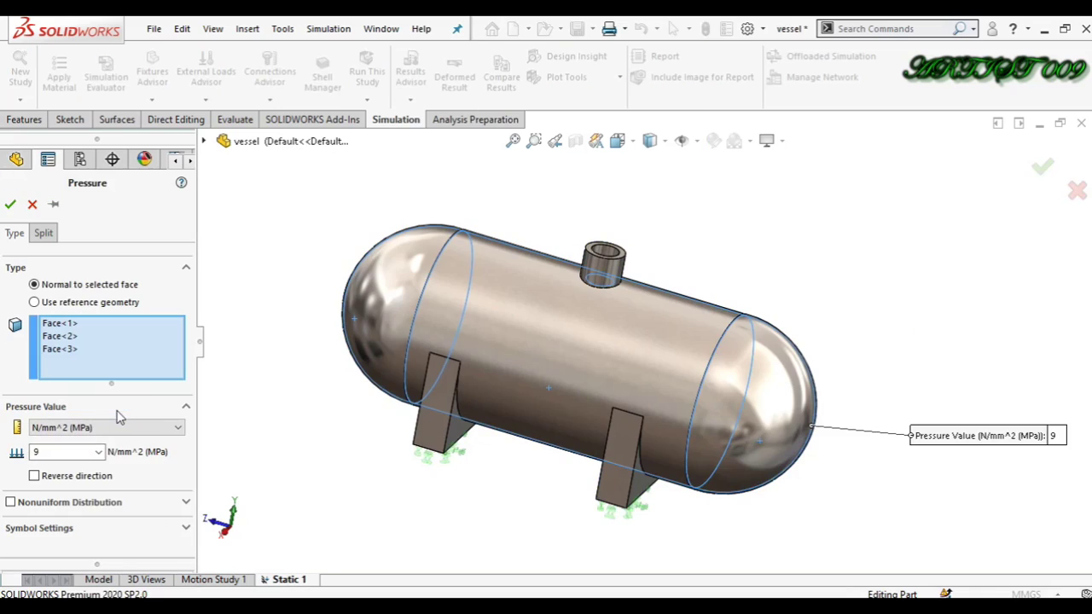
double_click(53, 453)
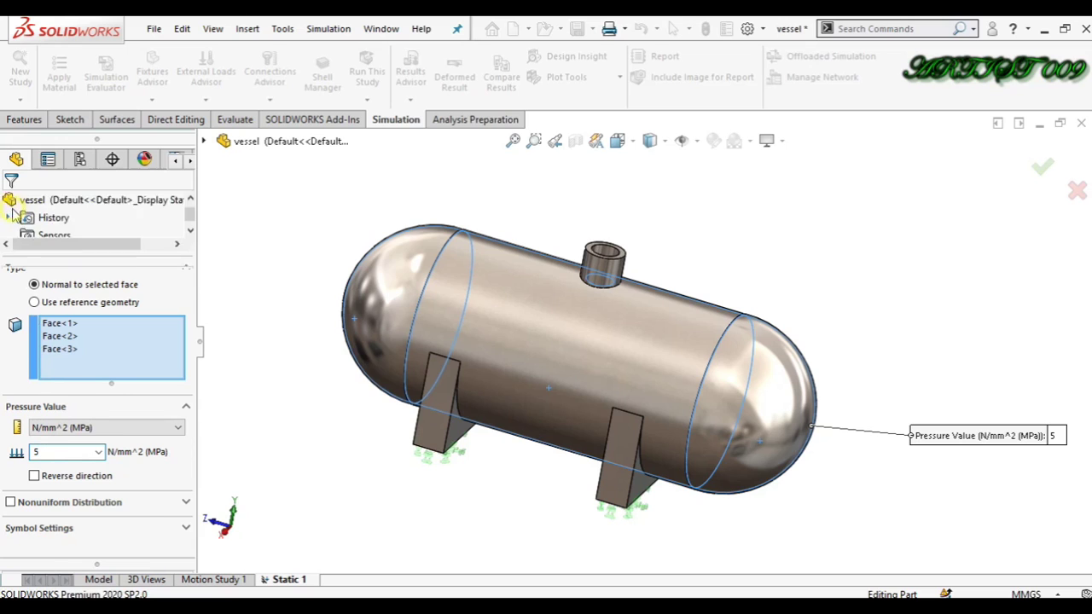
left_click(11, 205)
left_click(367, 73)
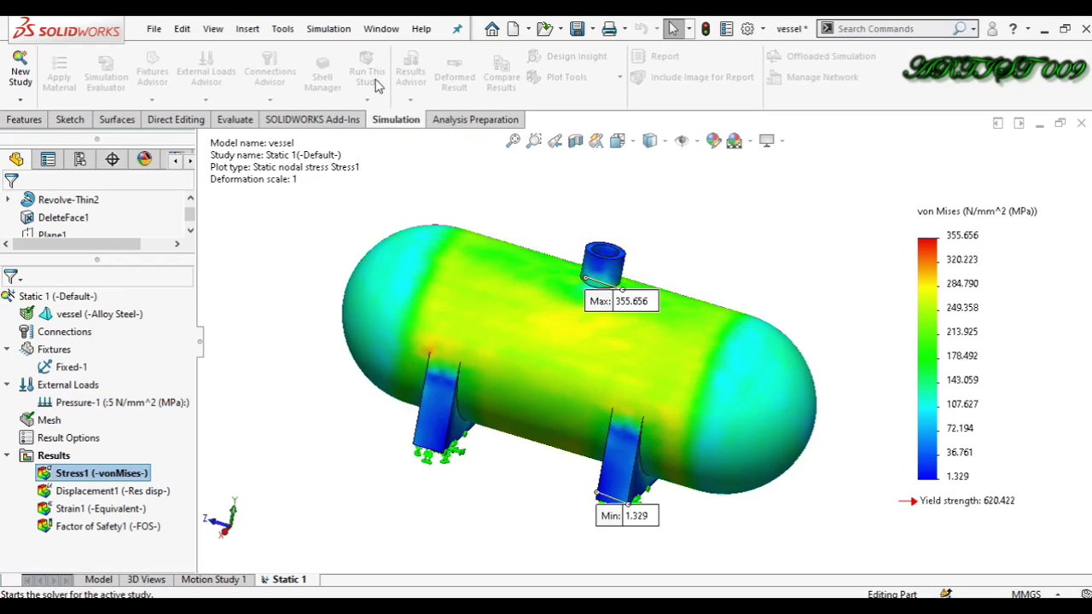
- Compare the maximum von Mises stress with the material's yield strength on the stress legend
left_click_drag(853, 489, 1047, 530)
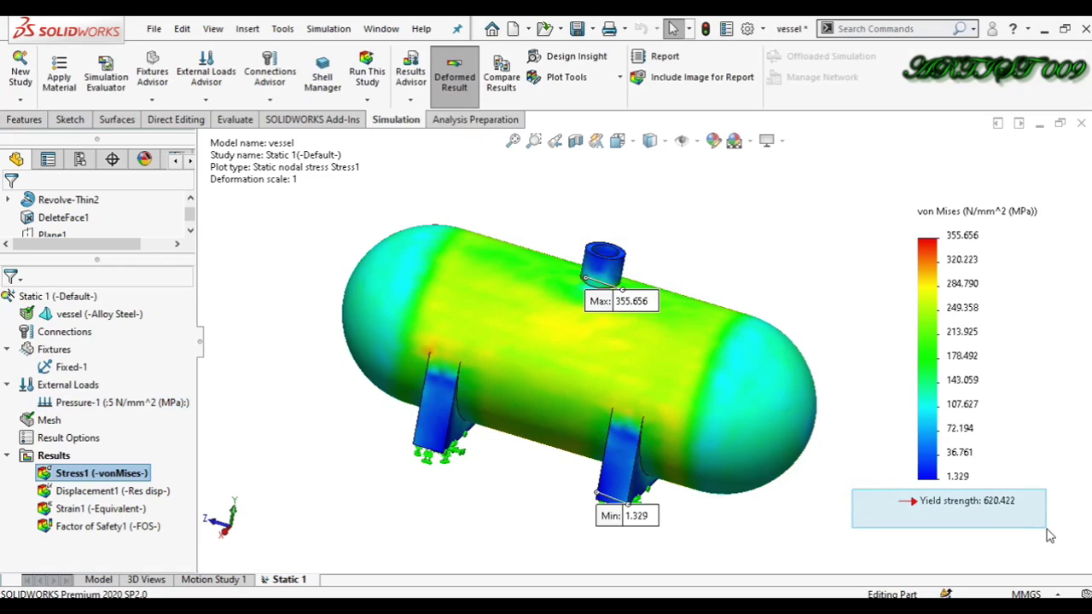
left_click_drag(1051, 536, 1050, 535)
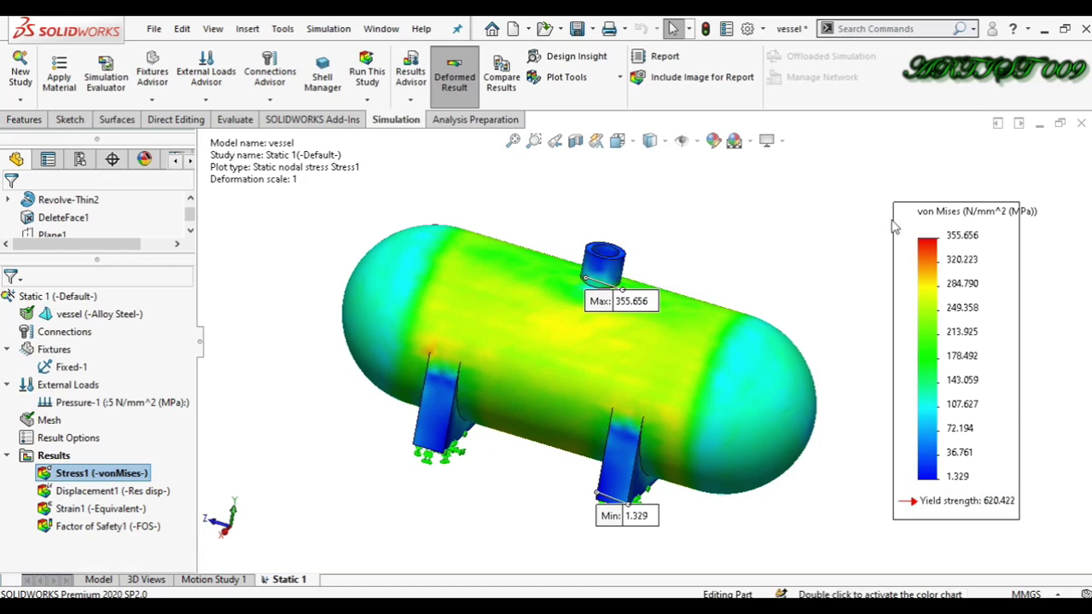
left_click_drag(879, 220, 1001, 252)
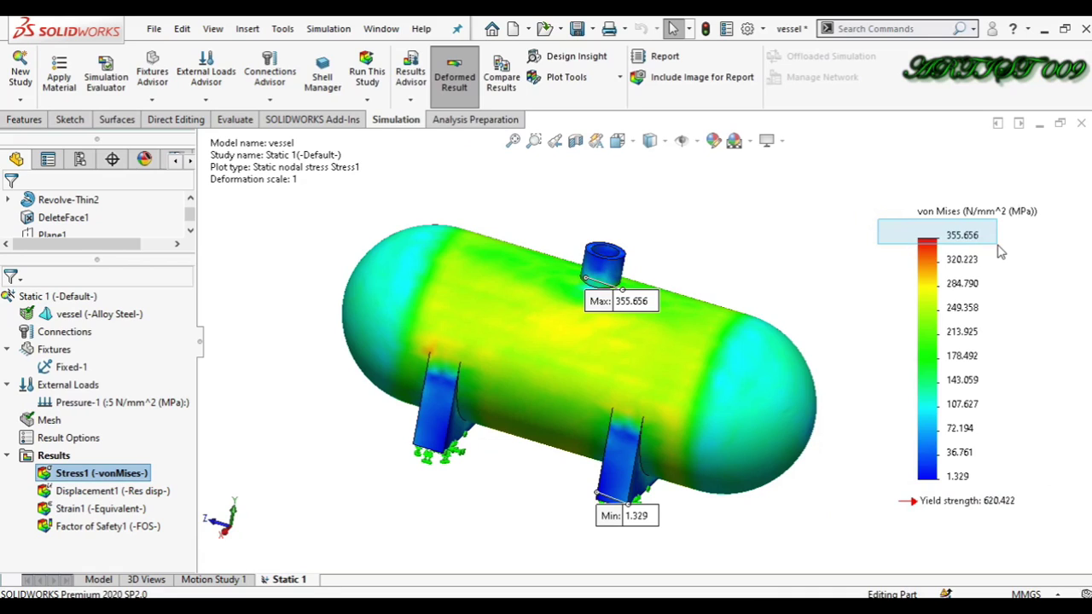
left_click_drag(998, 246, 998, 246)
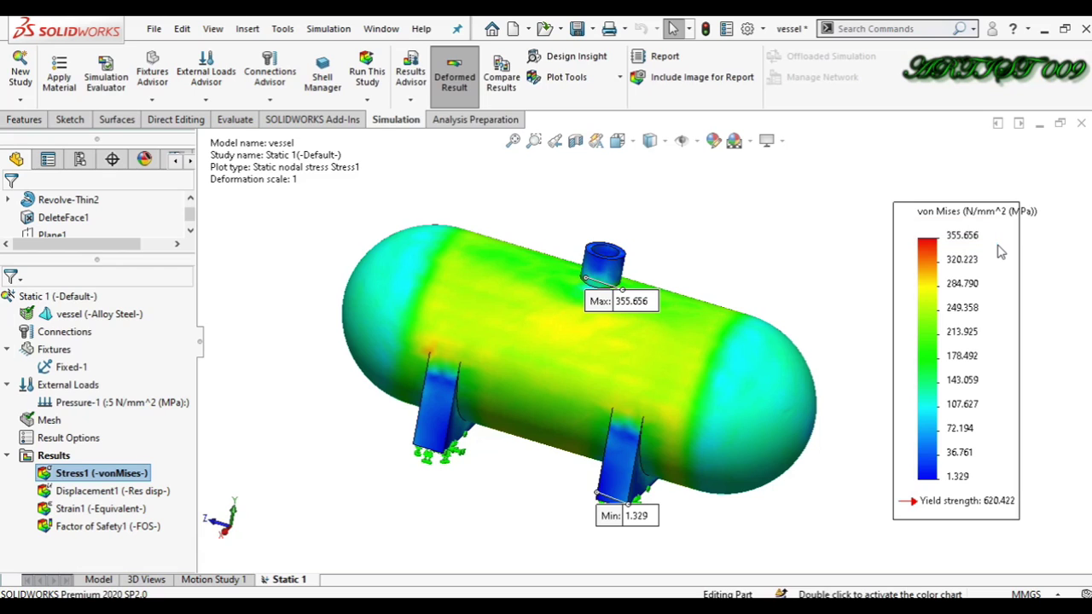
- Examine the von Mises stress distribution and the maximum and minimum locations on the vessel from several angles
key("Up")
key("Up")
key("Up")
key("Right")
key("Right")
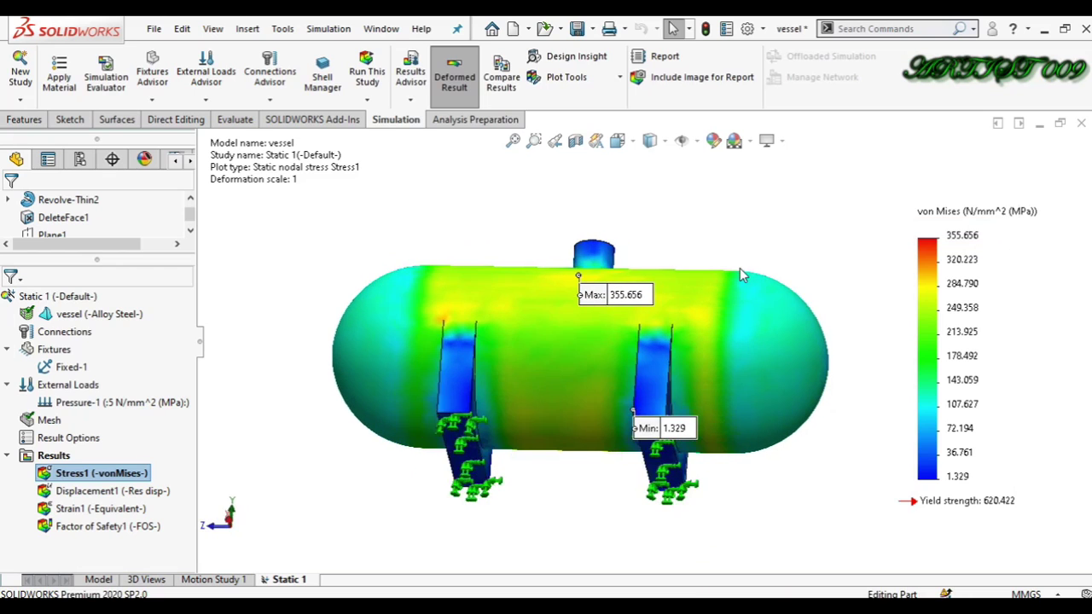
key("Down")
key("Down")
key("Down")
key("Down")
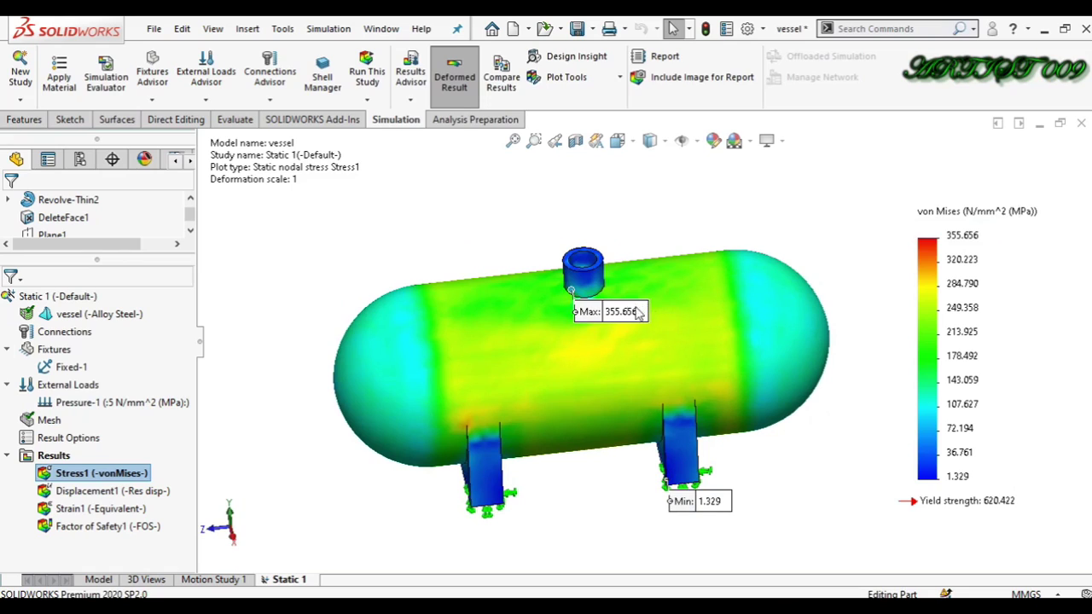
scroll(629, 314, "down", 1)
scroll(628, 314, "down", 1)
scroll(627, 384, "up", 3)
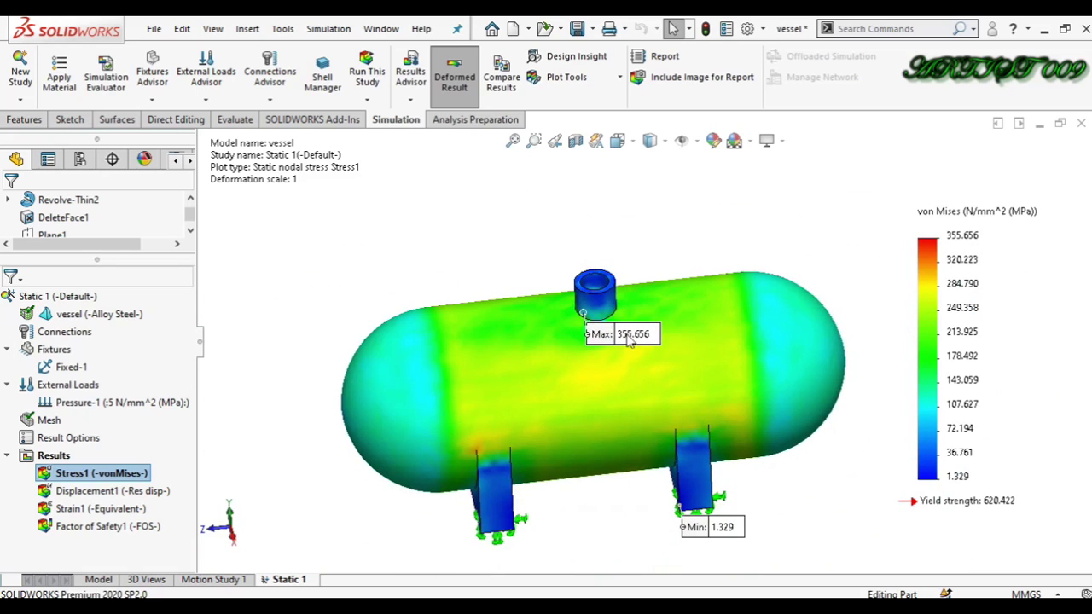
key("Down")
key("Down")
key("Down")
key("Down")
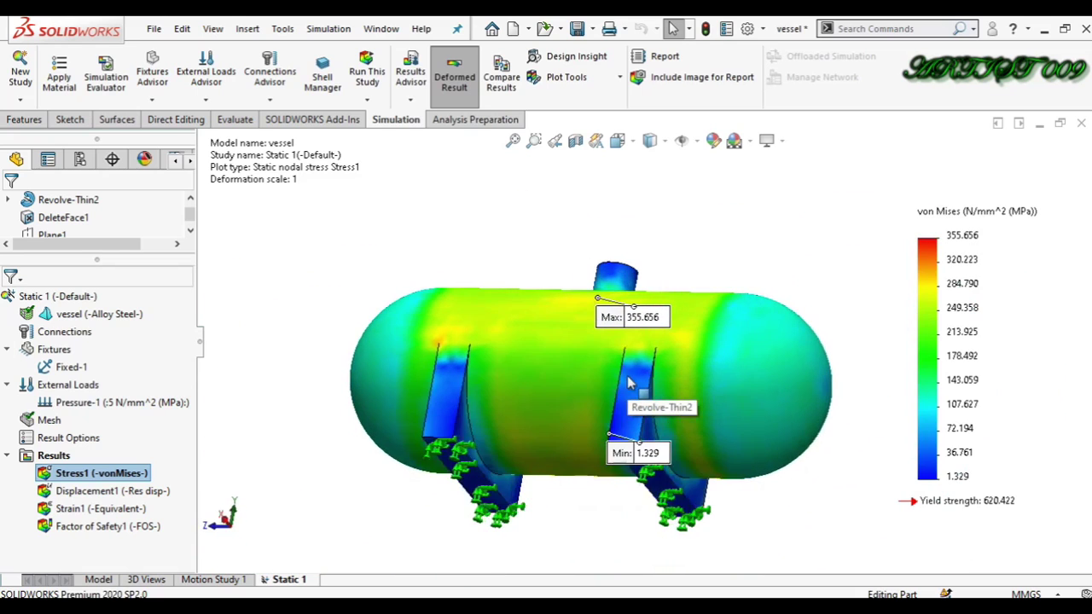
key("Up")
key("Up")
key("Up")
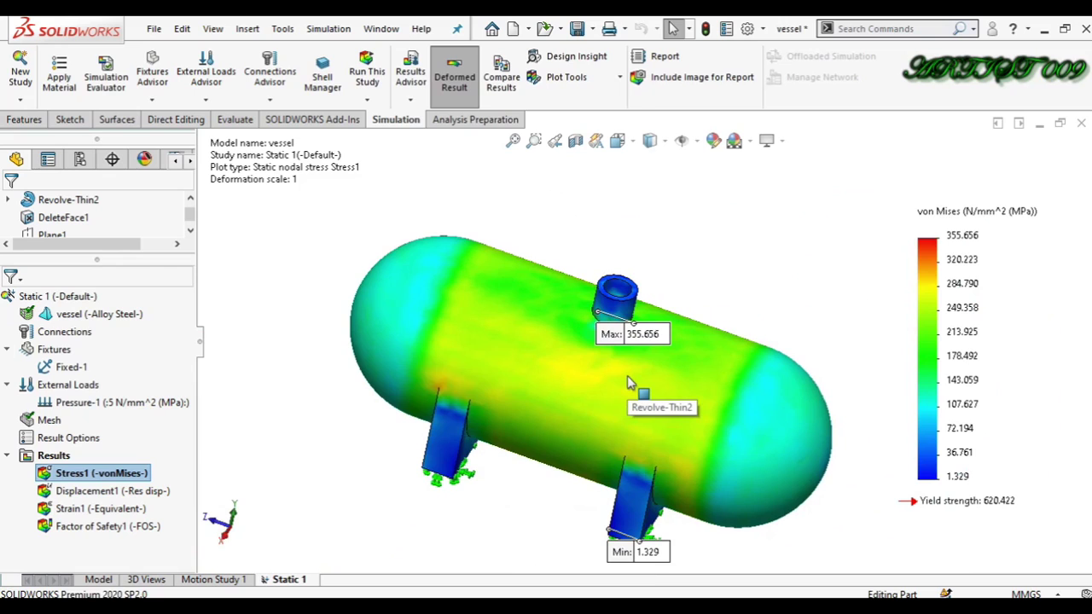
scroll(667, 391, "down", 3)
scroll(668, 390, "up", 4)
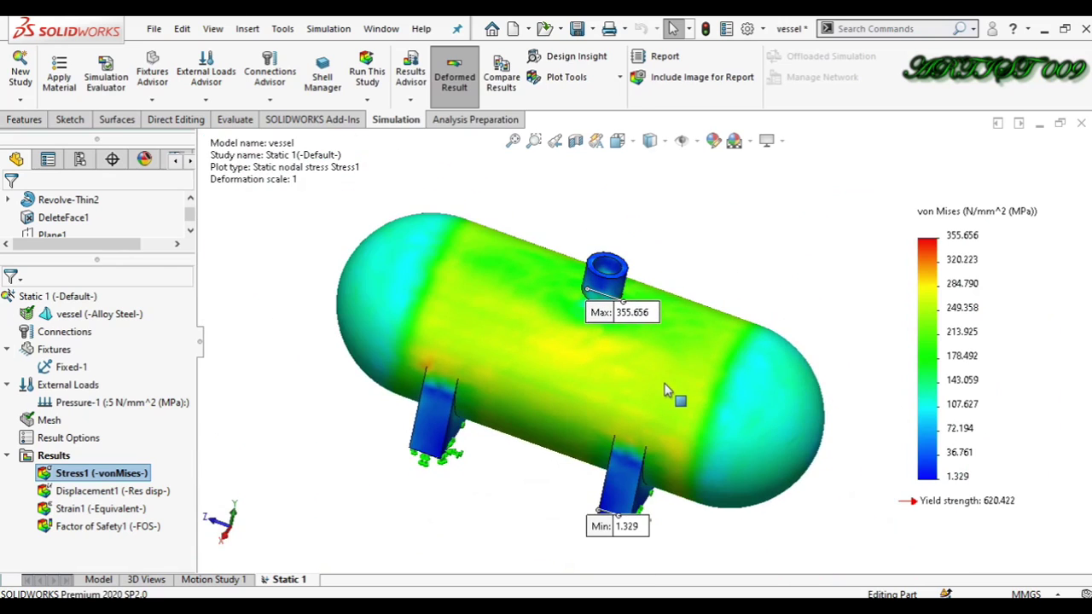
- Display the resultant displacement plot, check its maximum on the legend and view the vessel in the Right orientation
double_click(148, 495)
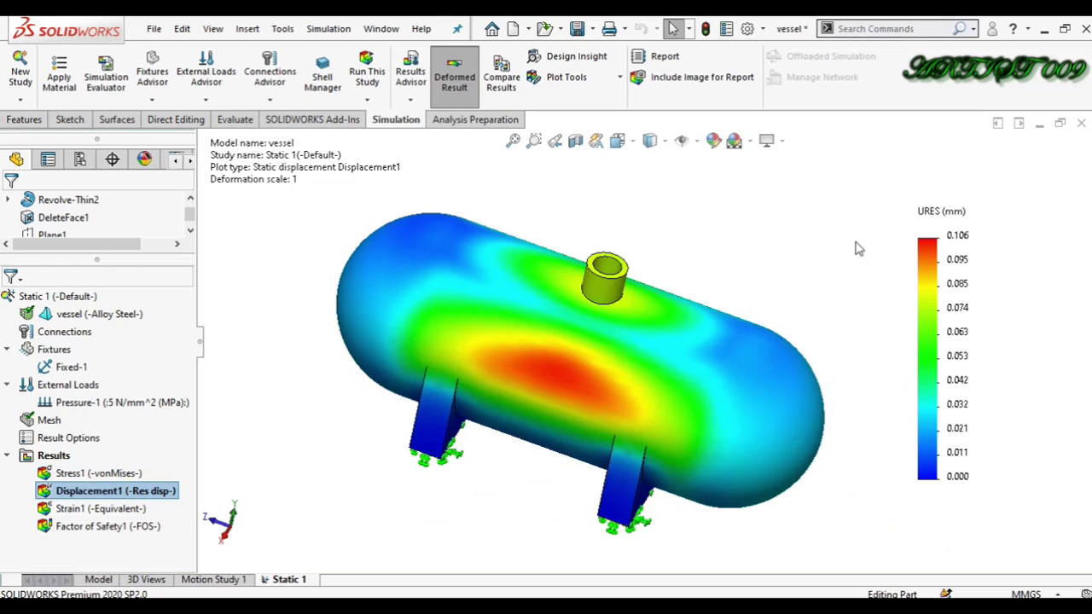
left_click_drag(868, 239, 1000, 233)
key("Up")
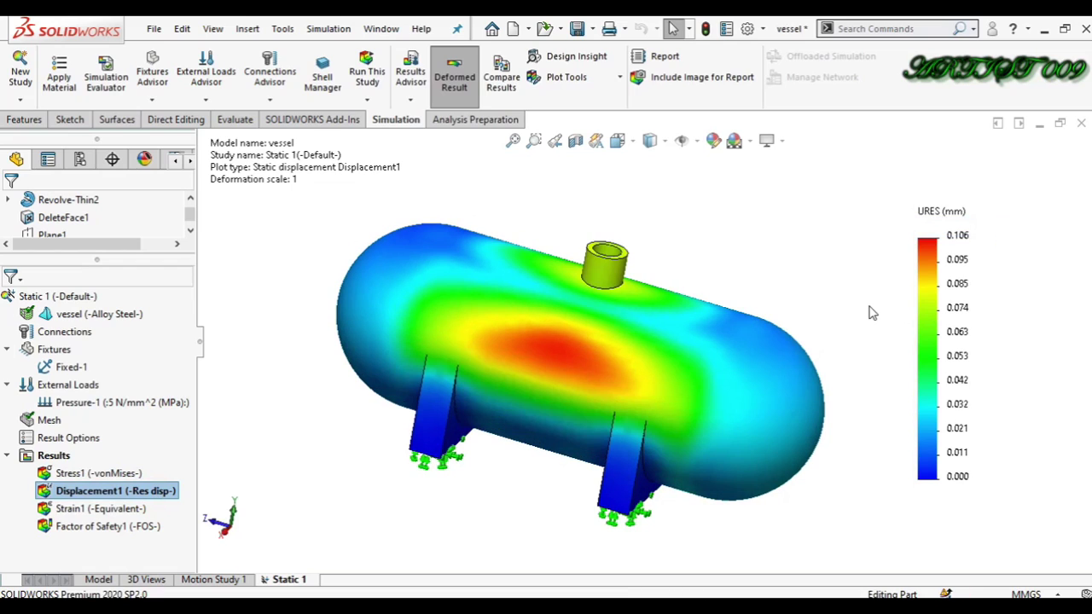
key("space")
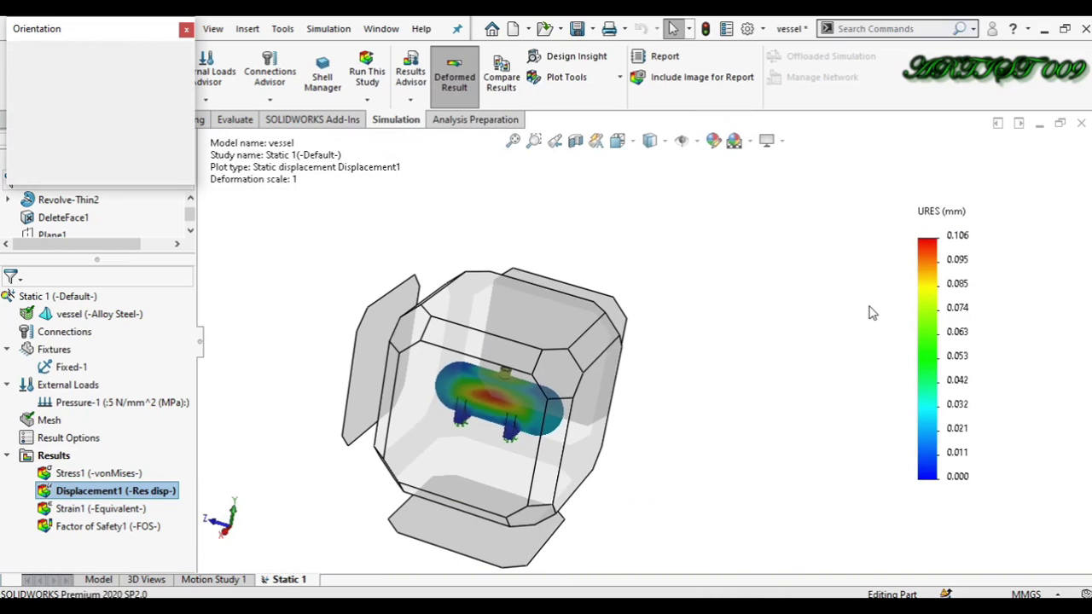
left_click(491, 412)
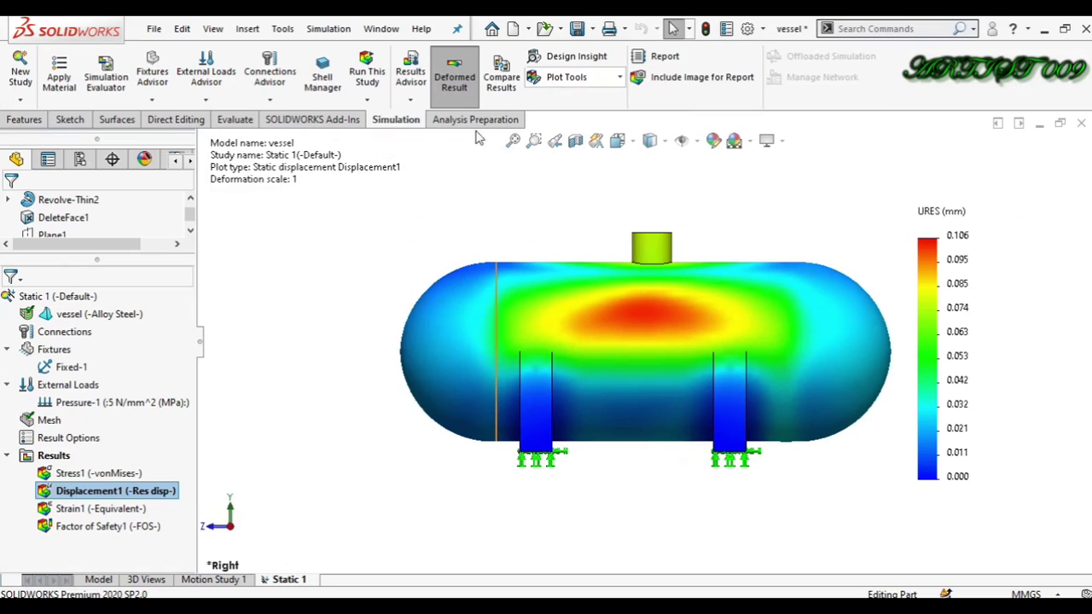
- Display the equivalent strain plot with the deformed shape at true scale and the legend numbers in floating format
double_click(124, 510)
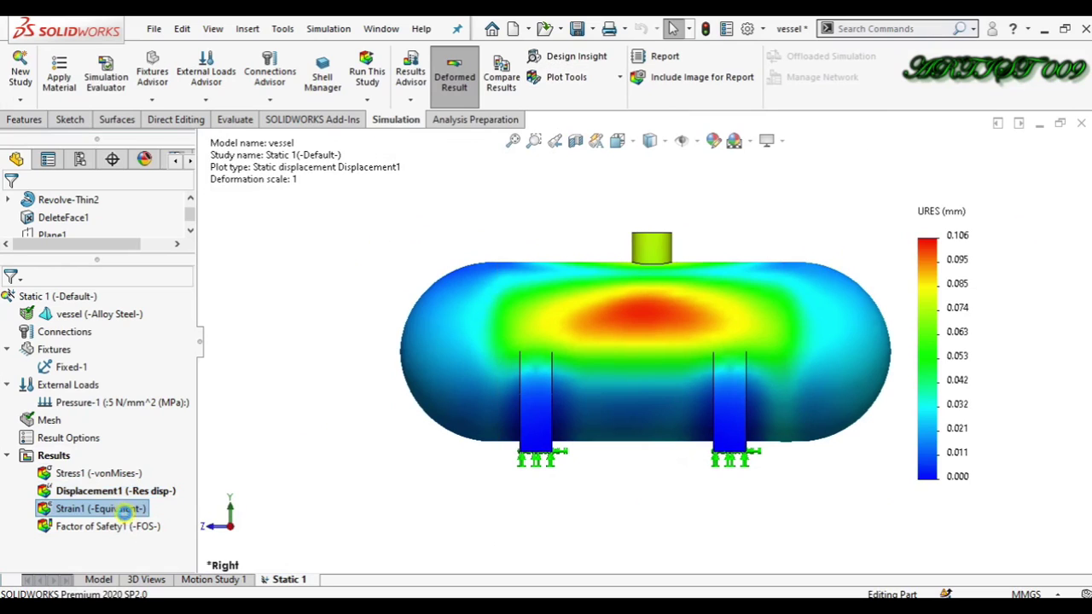
key("Down")
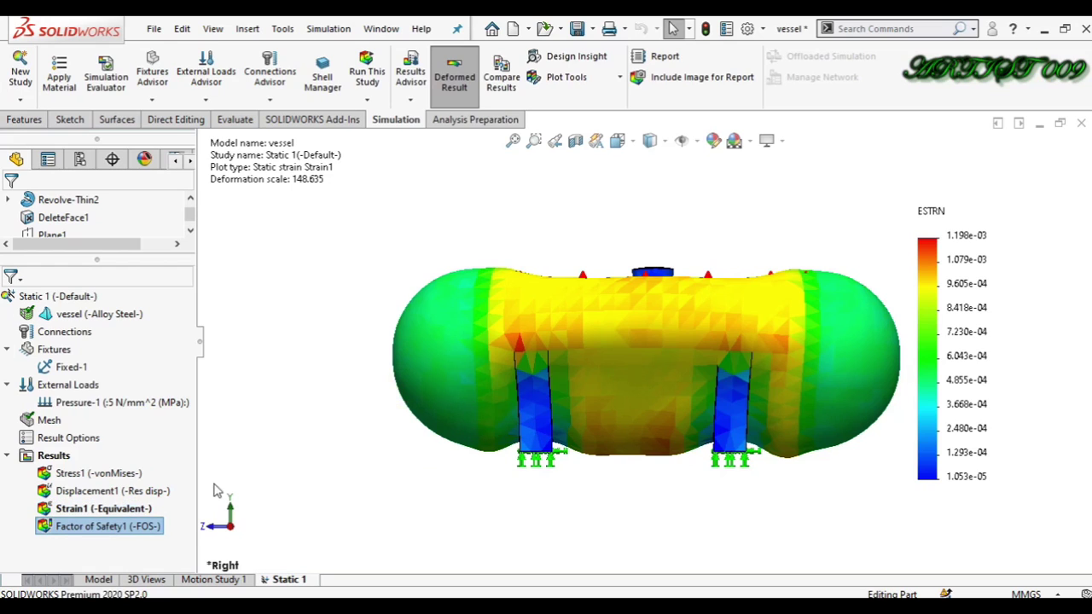
double_click(135, 508)
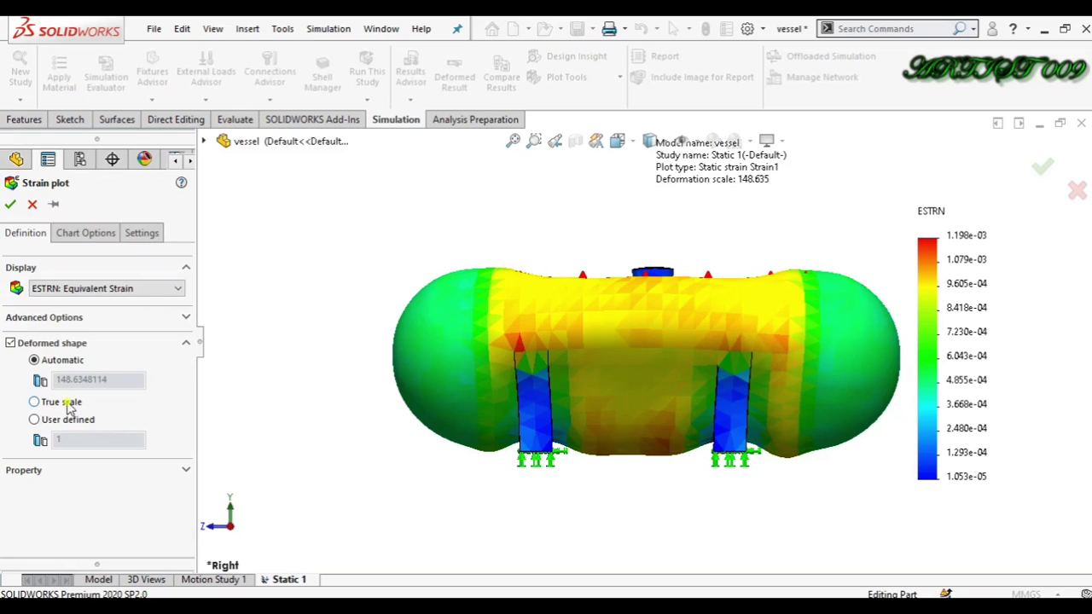
left_click(83, 234)
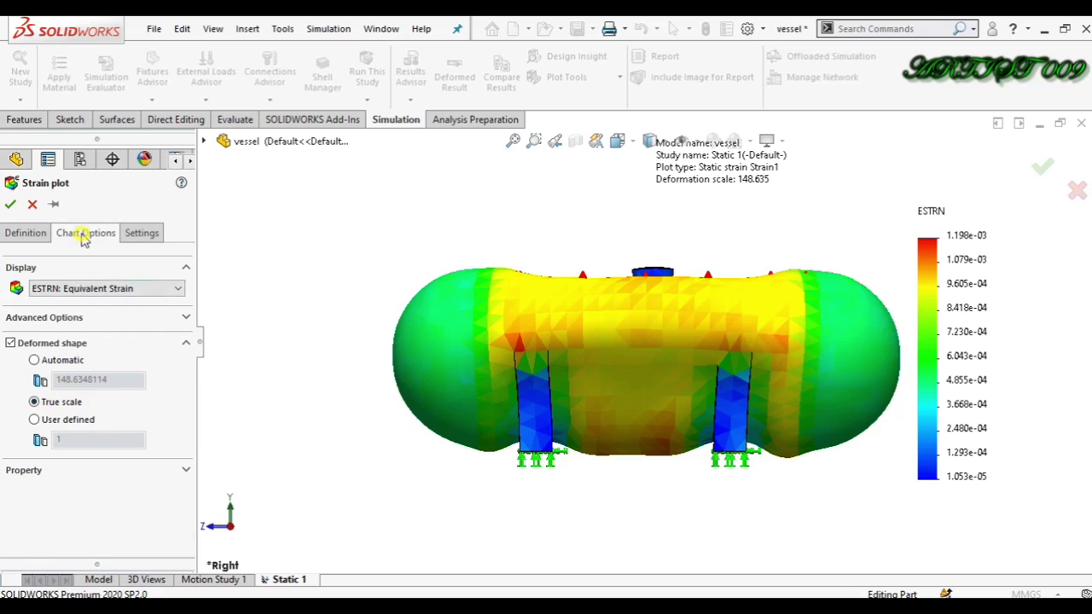
scroll(113, 367, "down", 7)
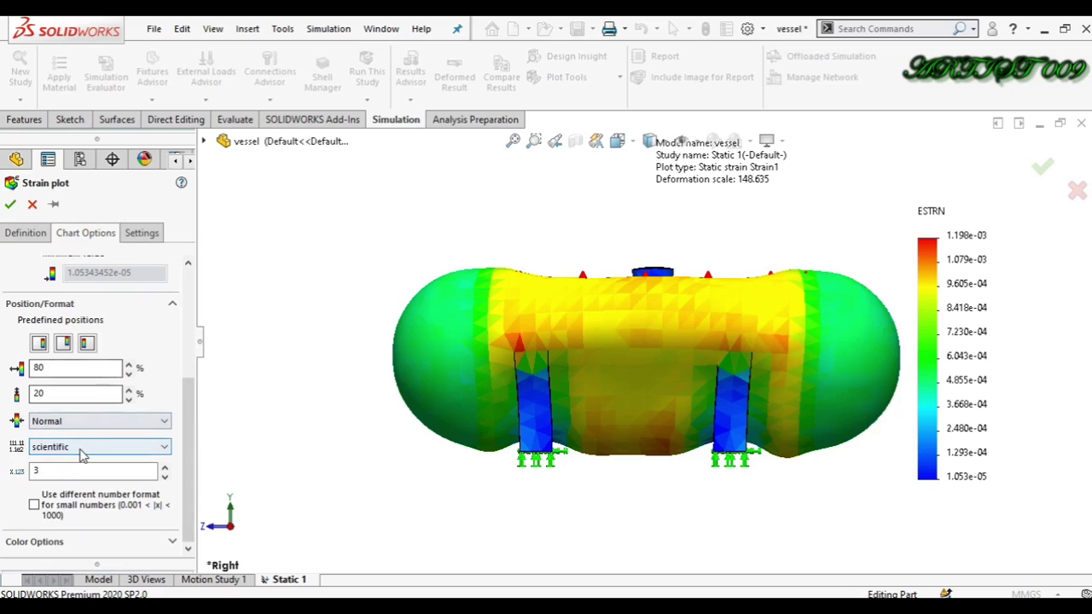
scroll(81, 451, "down", 1)
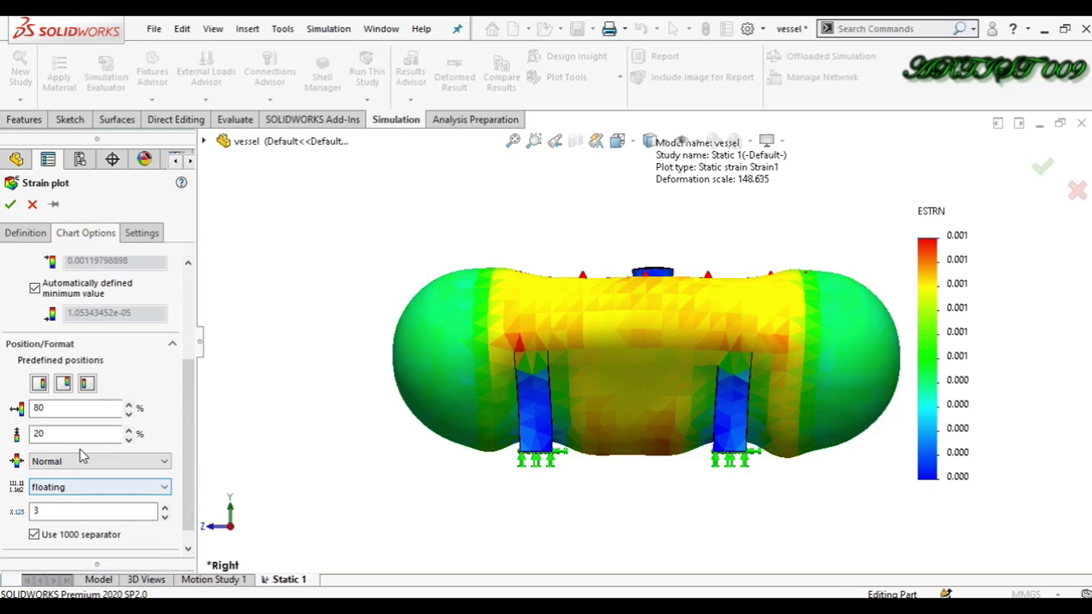
left_click(10, 207)
- Section-clip the equivalent strain plot along the Right Plane in place of the Front Plane, exposing the vessel's interior
middle_click_drag(706, 168, 719, 197)
scroll(748, 309, "down", 2)
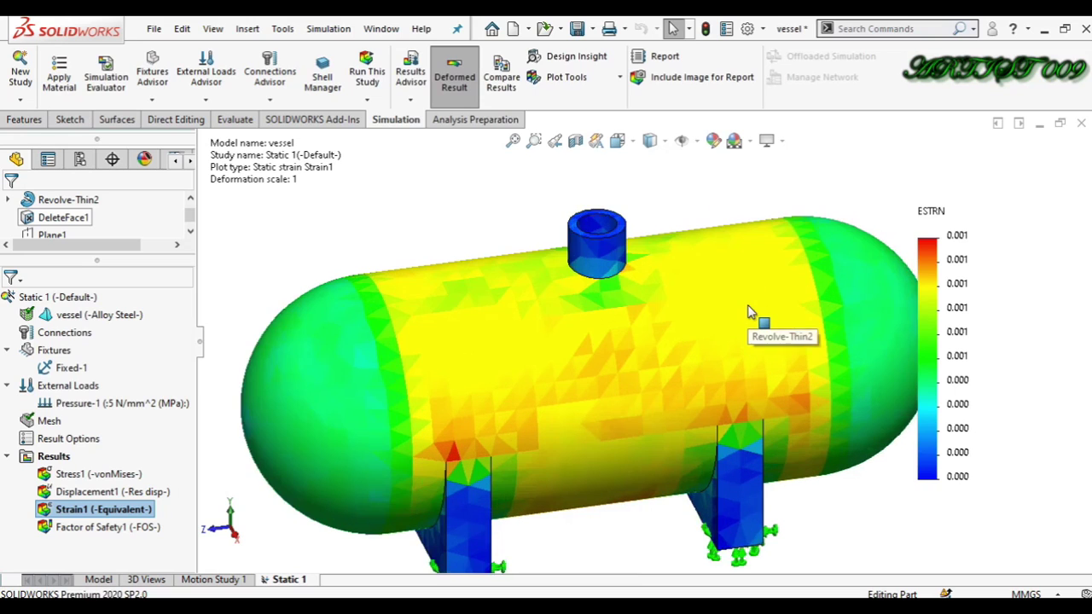
scroll(748, 309, "up", 2)
scroll(755, 335, "down", 2)
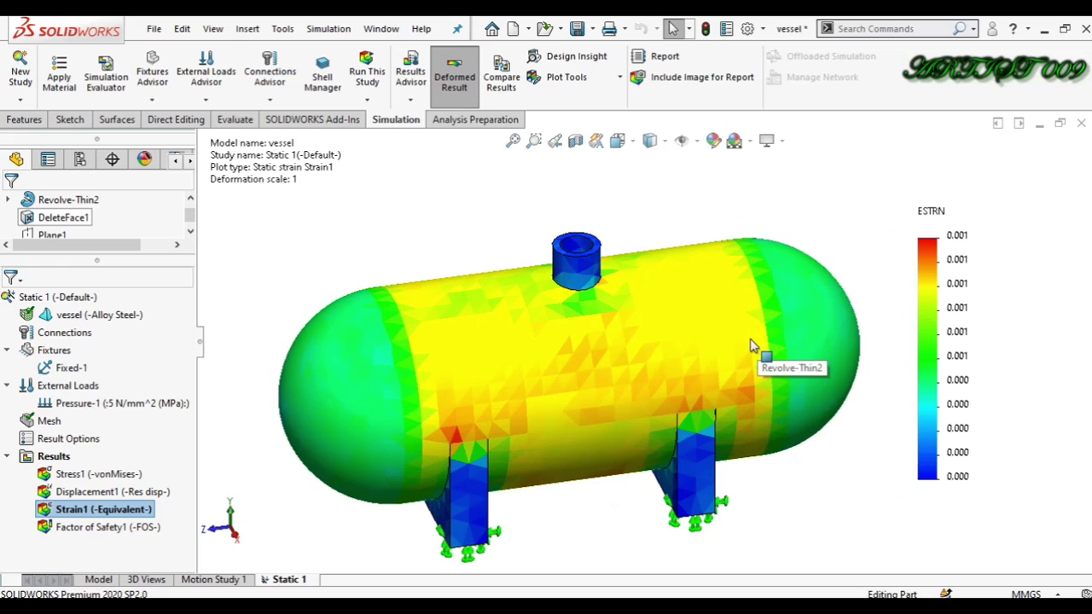
right_click(129, 509)
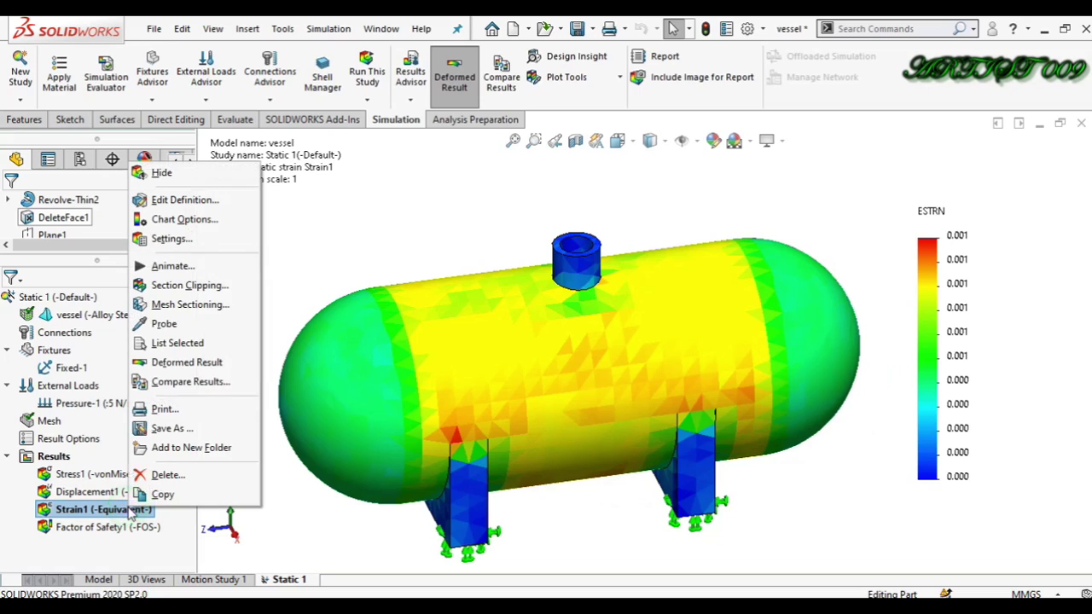
left_click(169, 287)
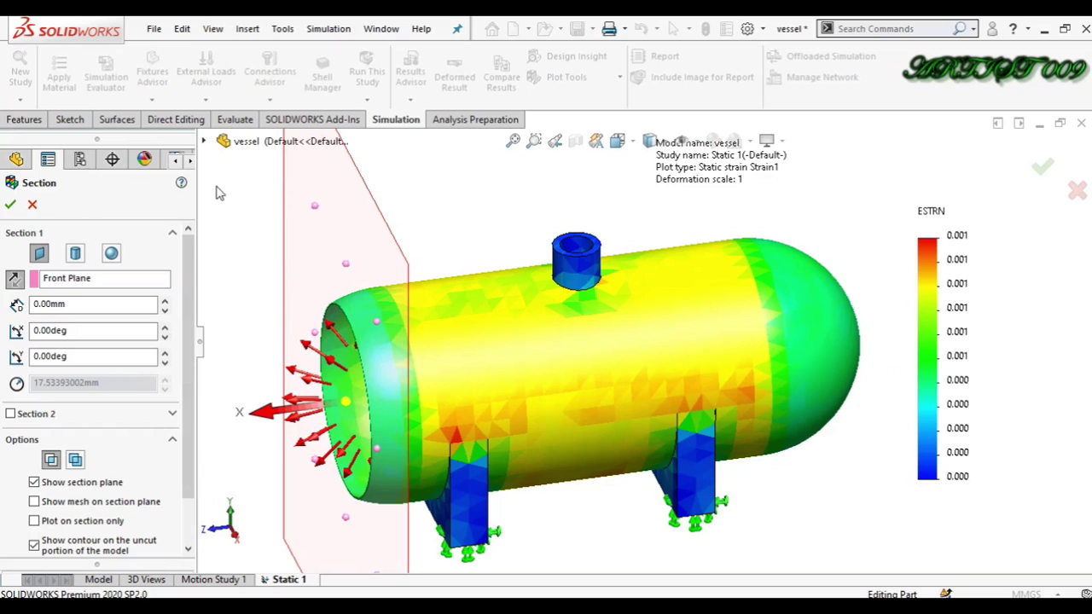
left_click(122, 283)
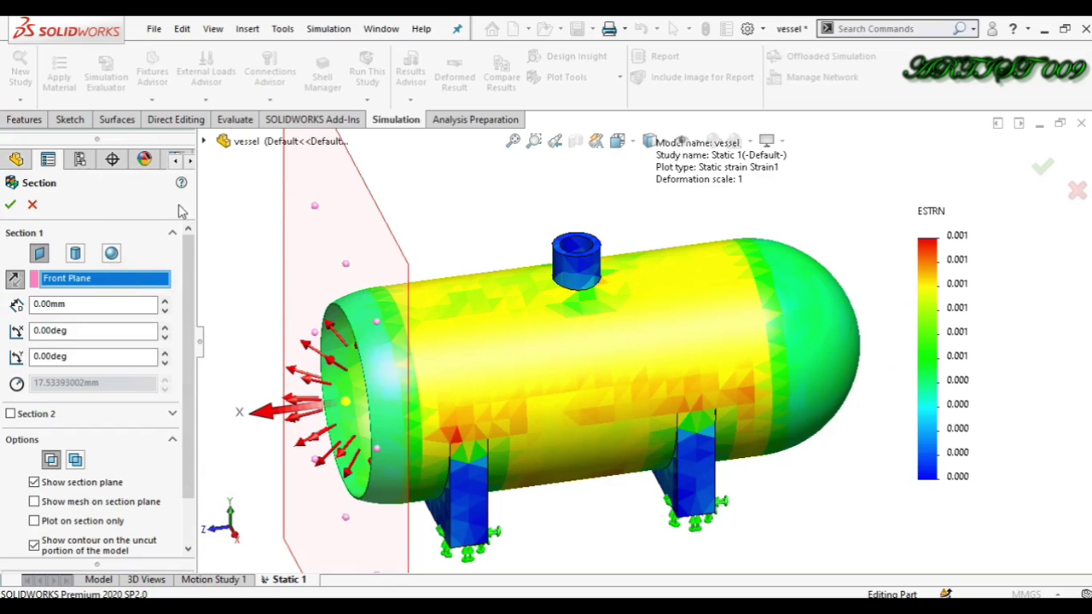
left_click(204, 142)
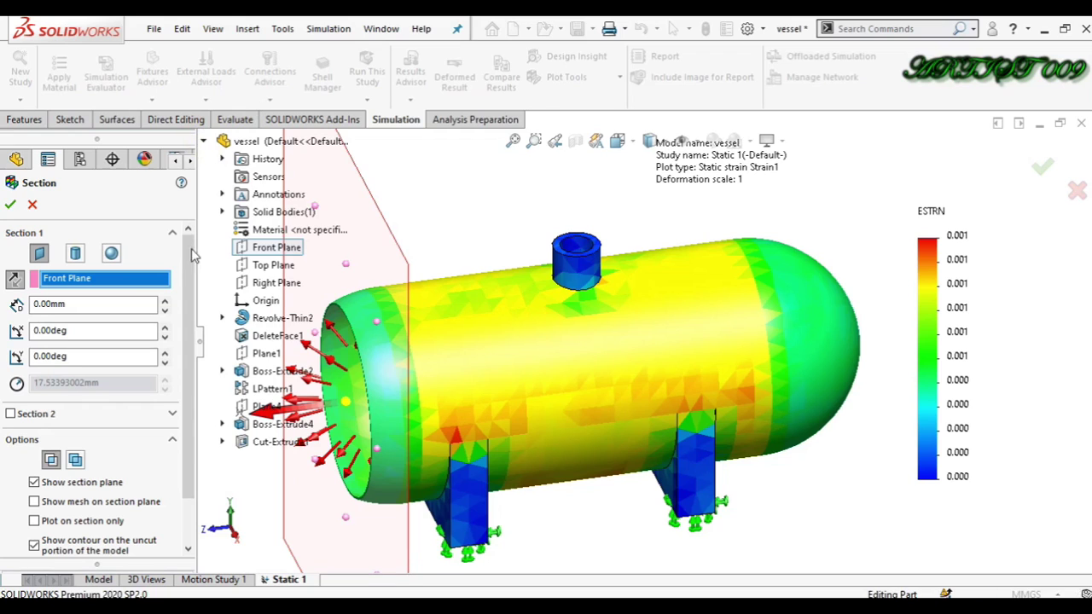
right_click(139, 282)
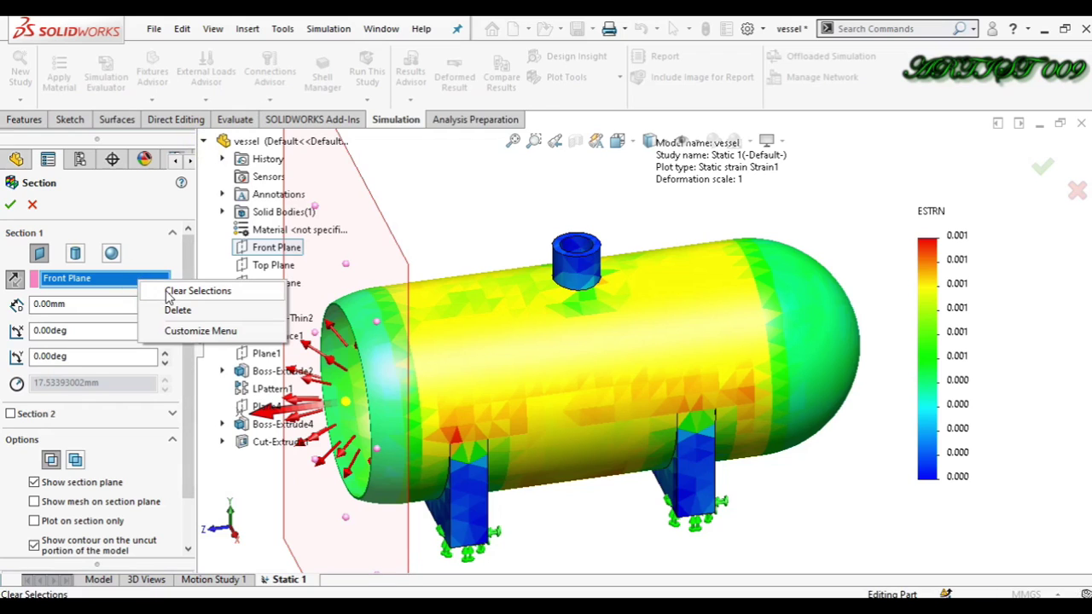
left_click(171, 291)
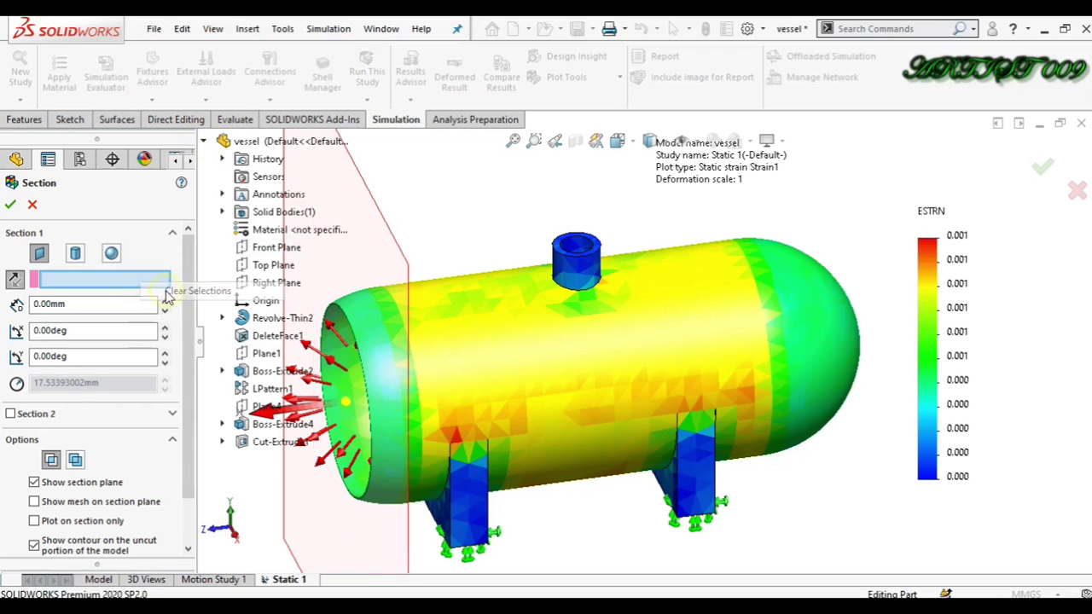
left_click(264, 282)
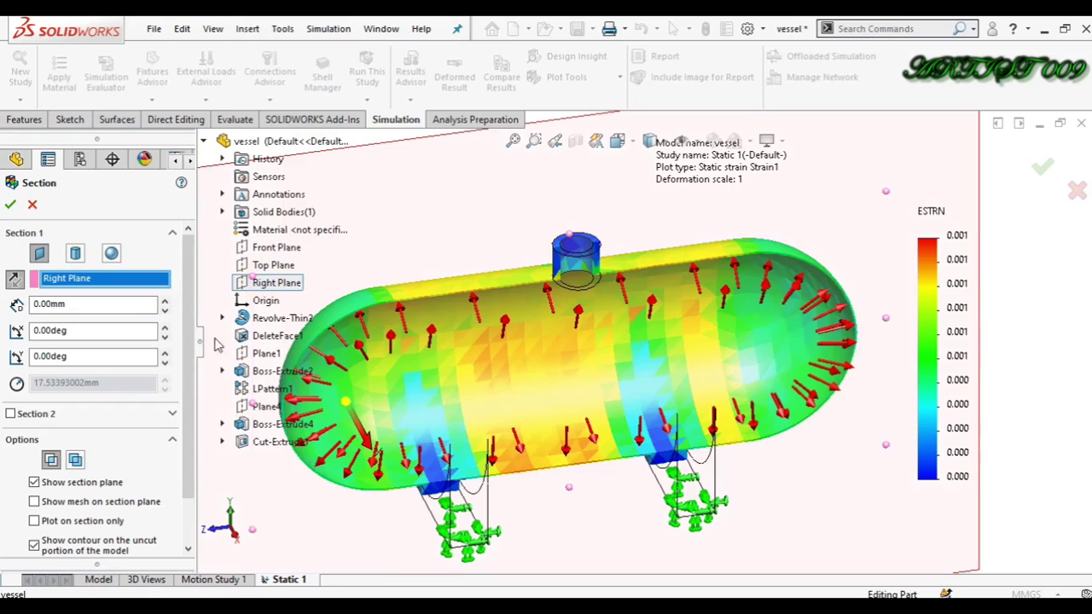
left_click(10, 205)
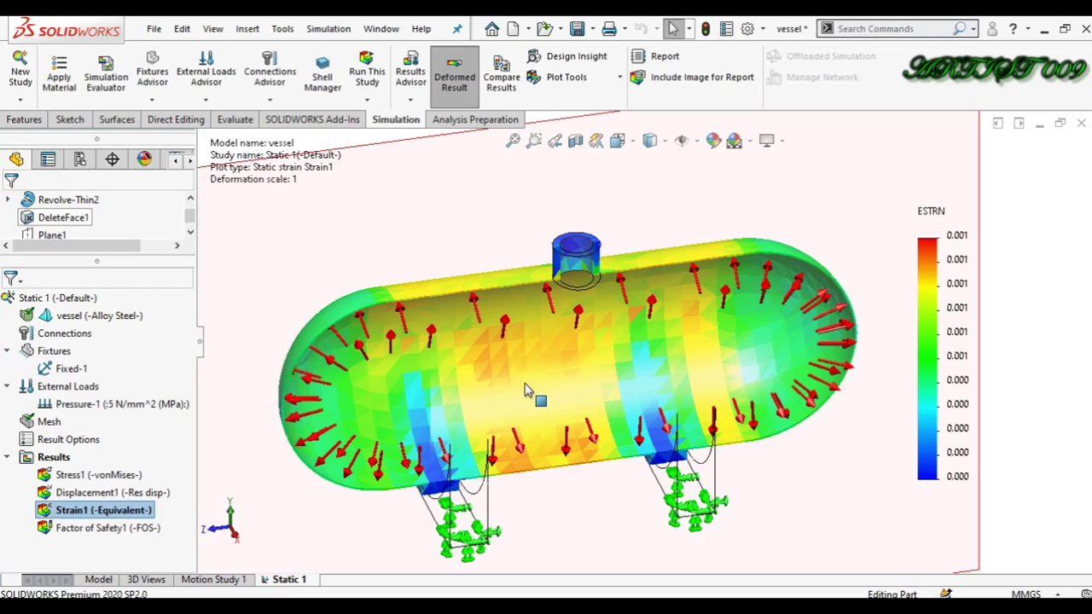
- Examine the strain distribution inside the sectioned vessel in the Right orientation and from tilted angles
key("ctrl+4")
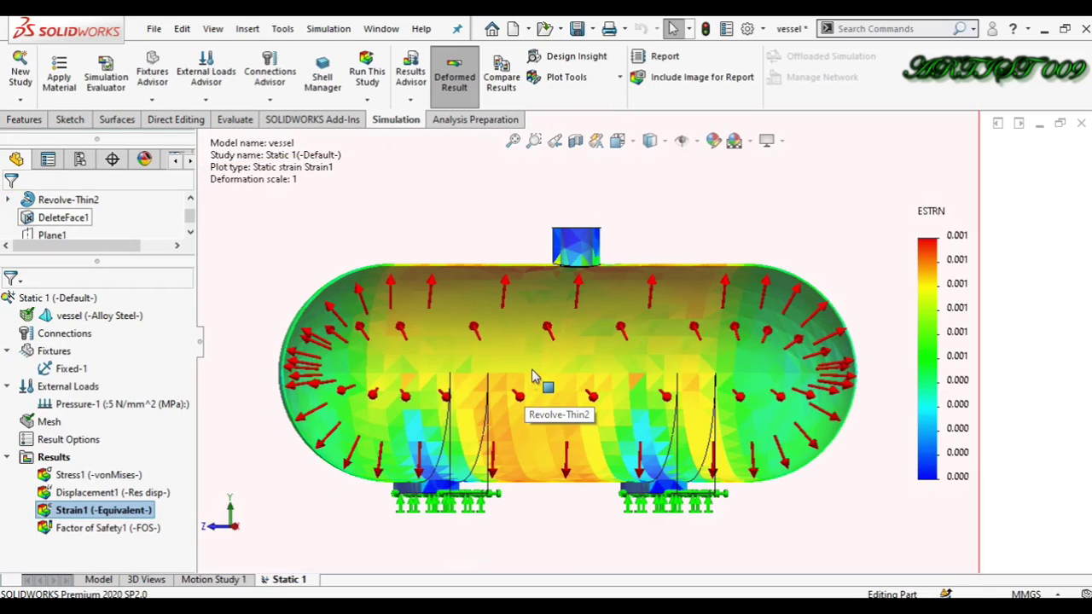
key("ctrl+4")
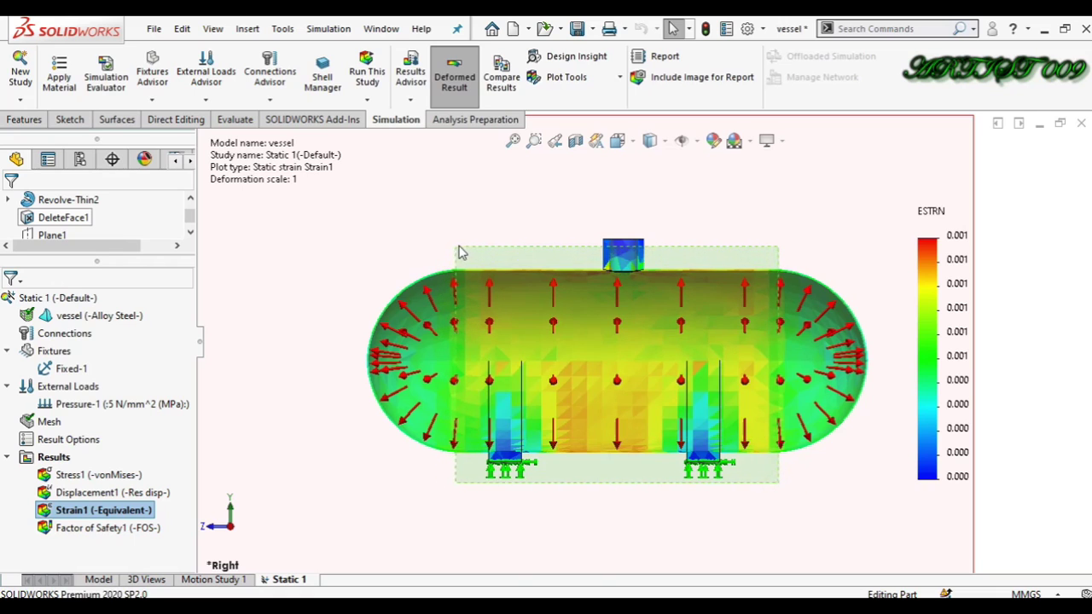
key("Right")
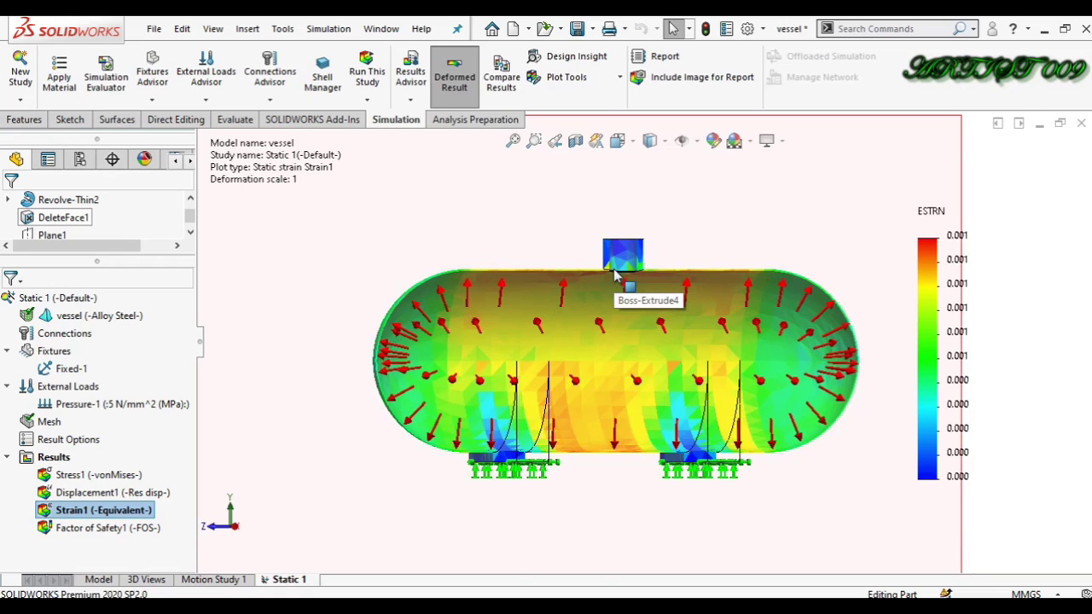
key("Down")
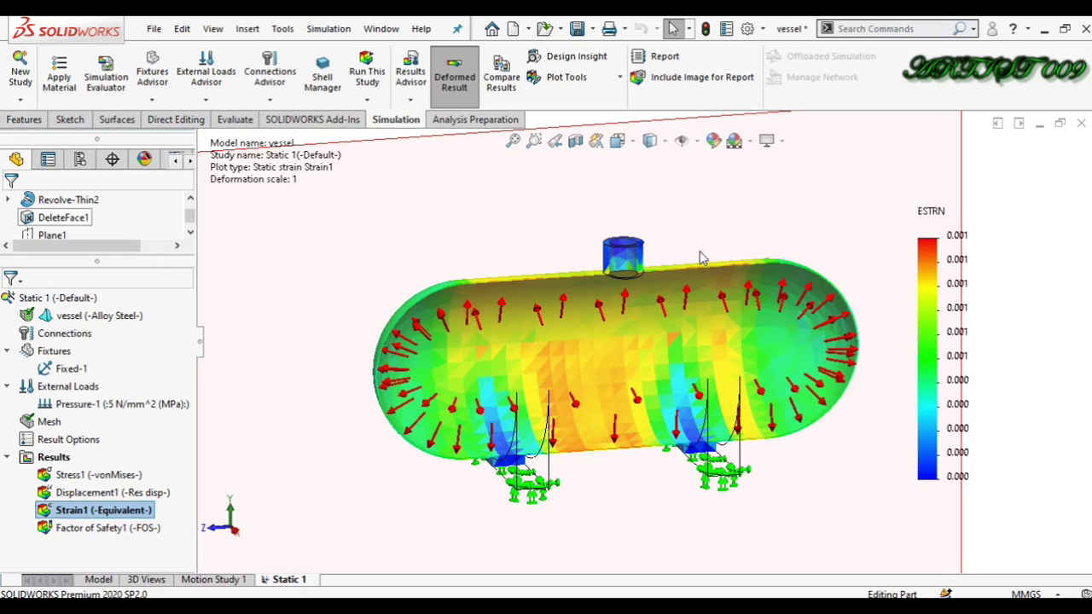
key("z")
key("z")
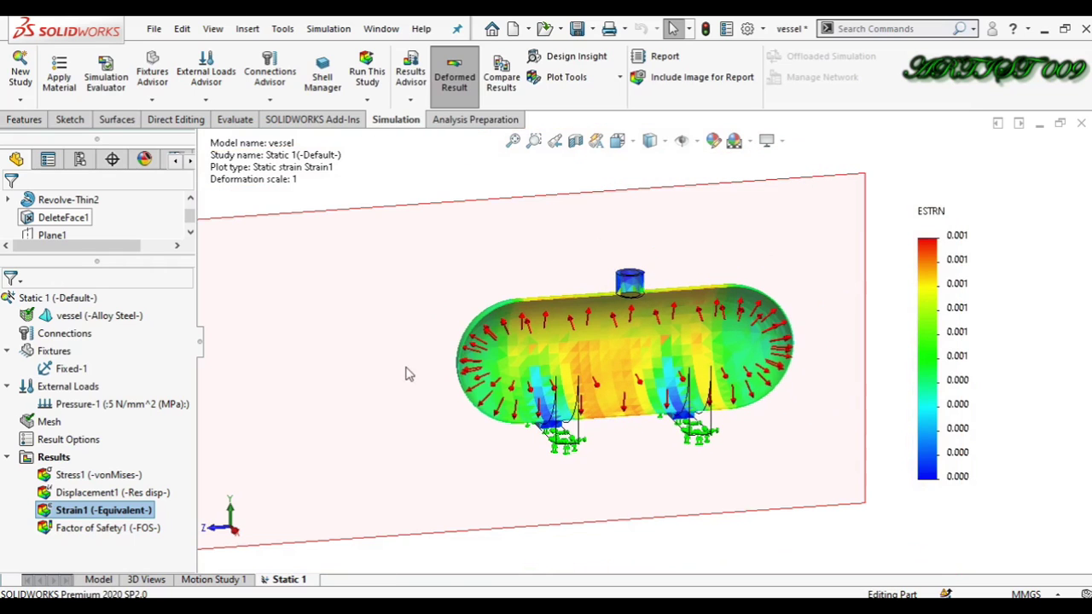
right_click(122, 515)
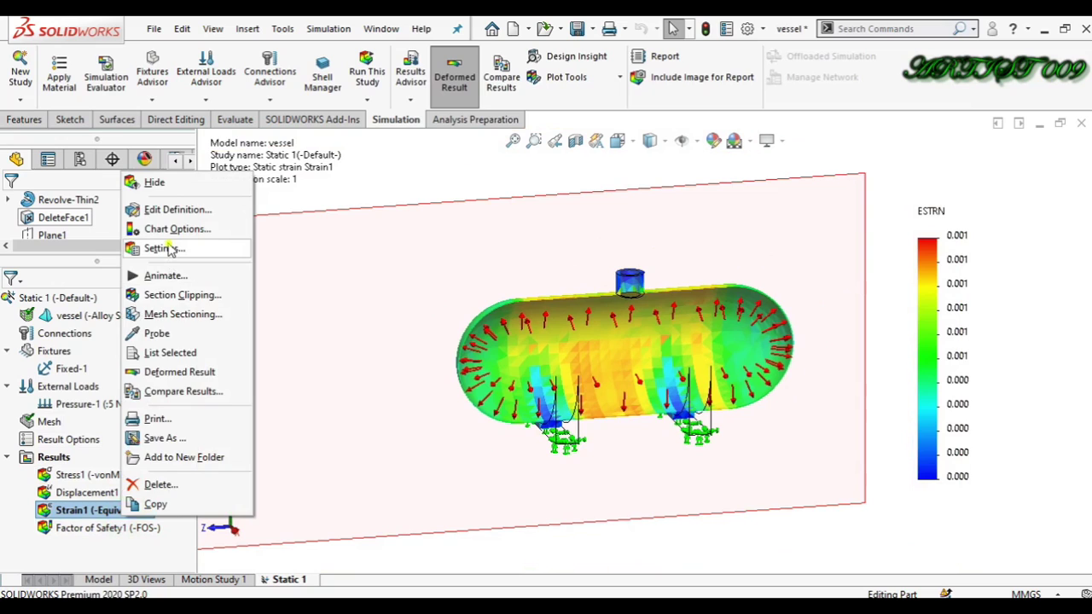
left_click(165, 248)
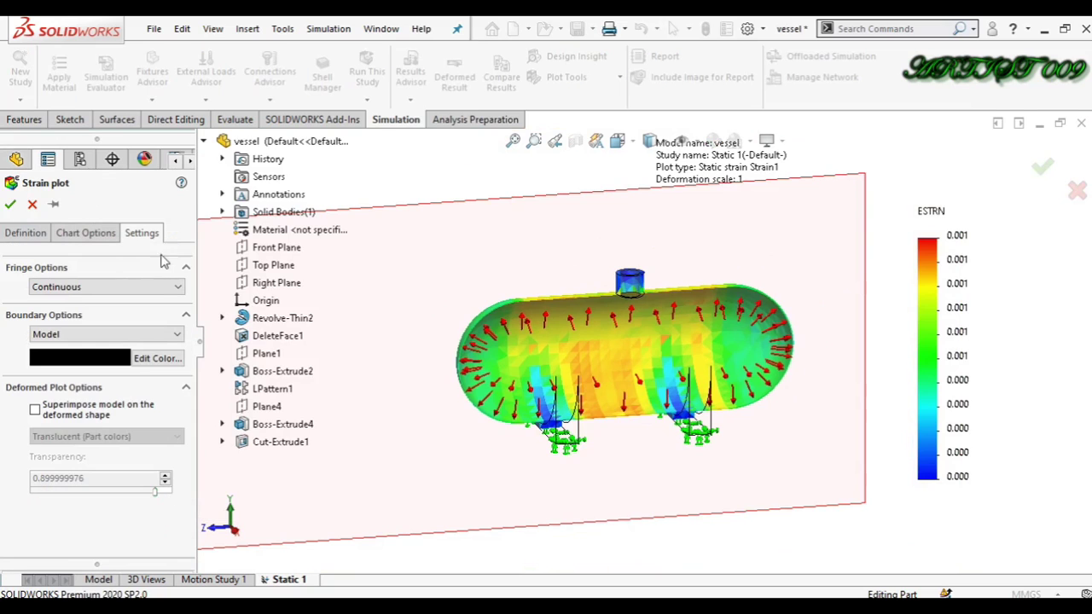
left_click(31, 205)
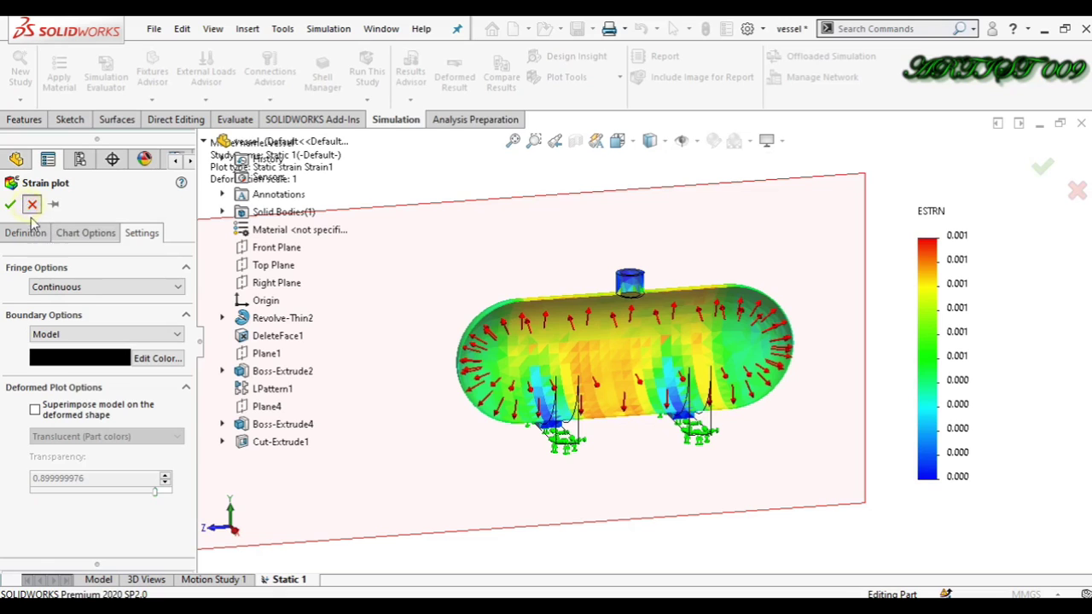
- Turn off section clipping on the strain plot to show the whole vessel
right_click(101, 514)
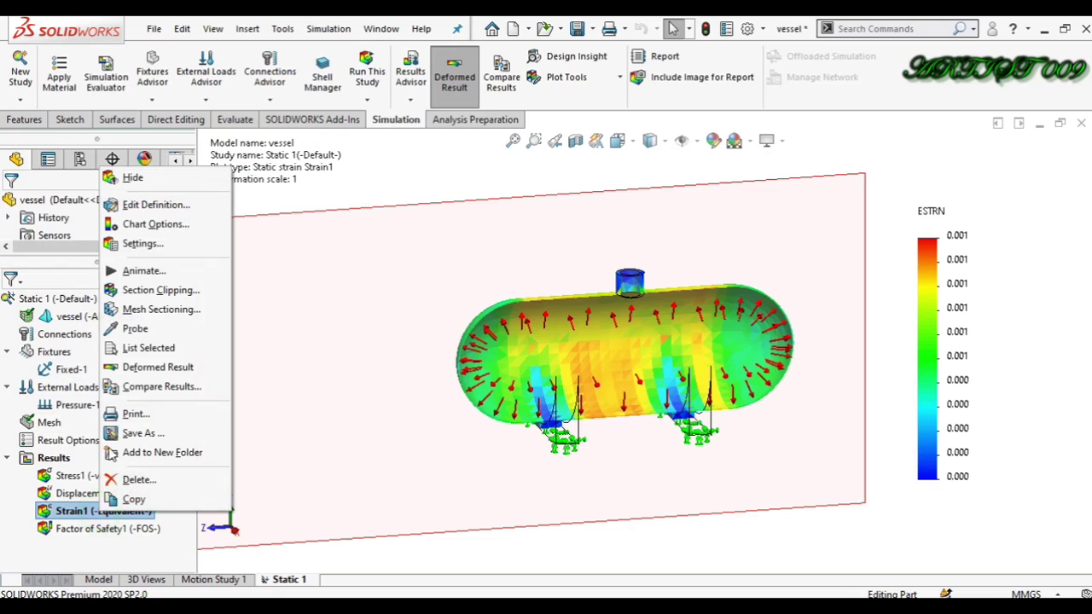
left_click(145, 291)
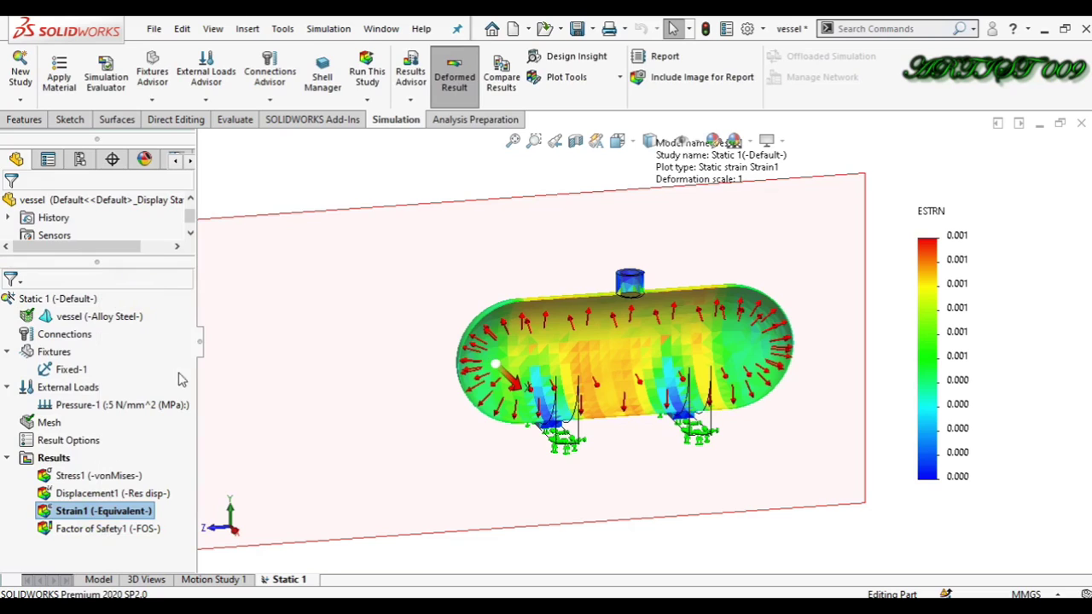
scroll(178, 378, "down", 1)
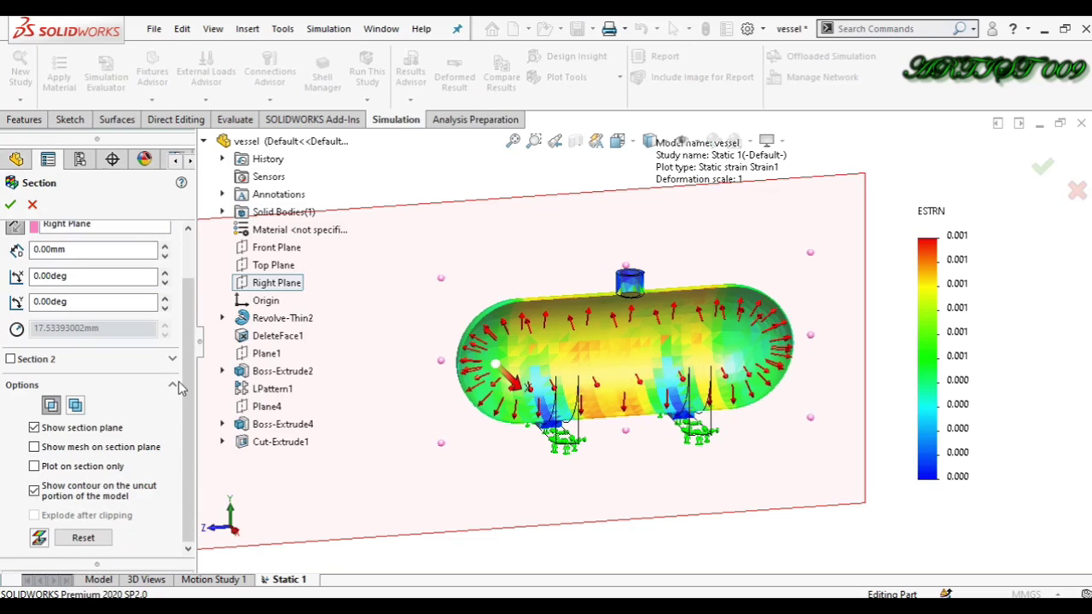
left_click(38, 539)
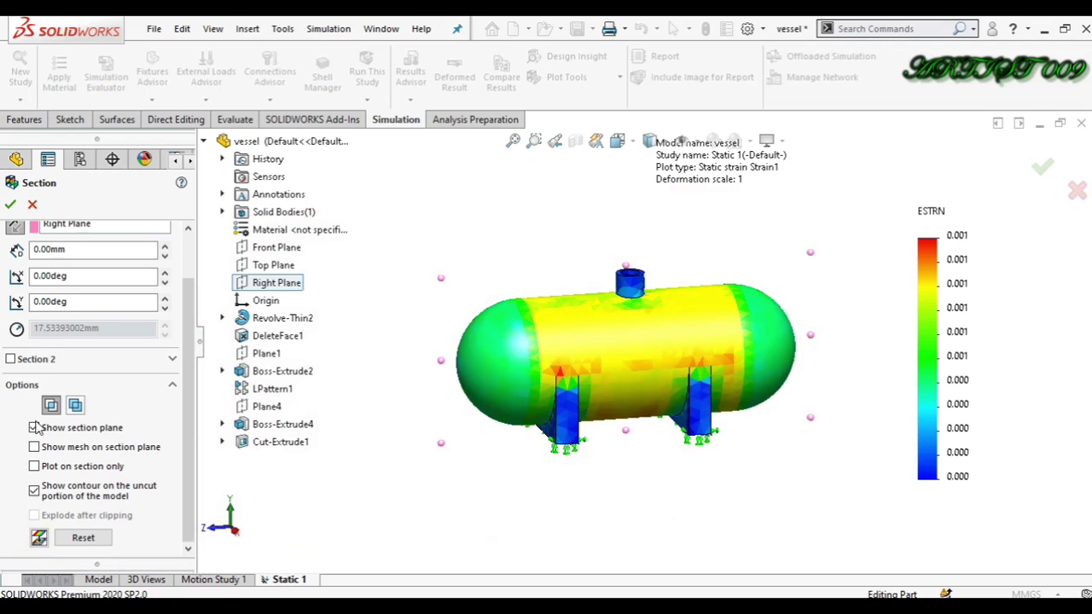
left_click(10, 205)
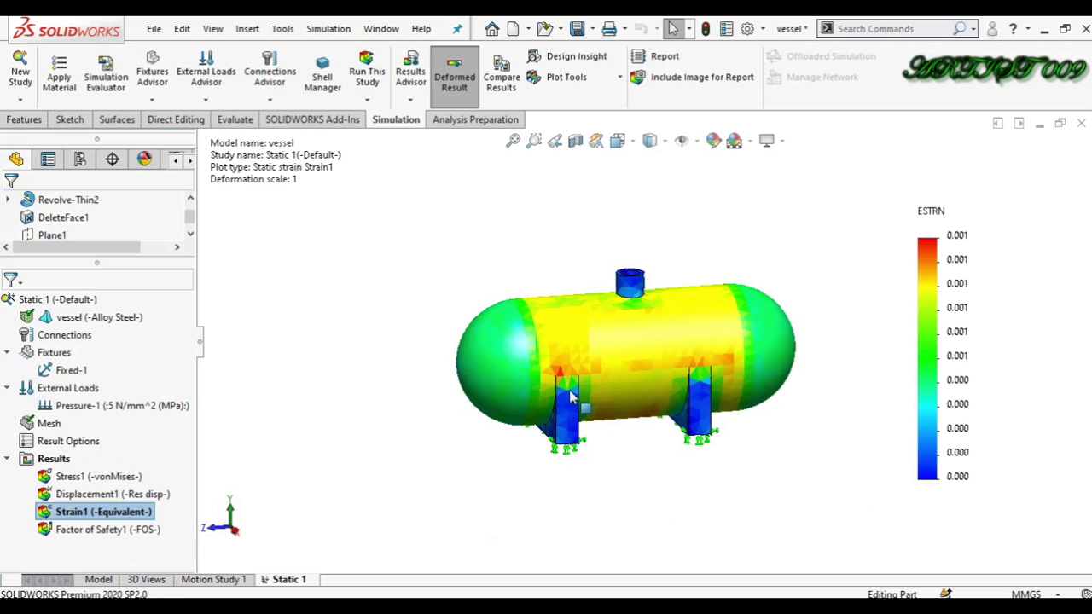
- Display the factor of safety plot, examine its distribution and minimum from several angles and check the applied pressure load
double_click(150, 531)
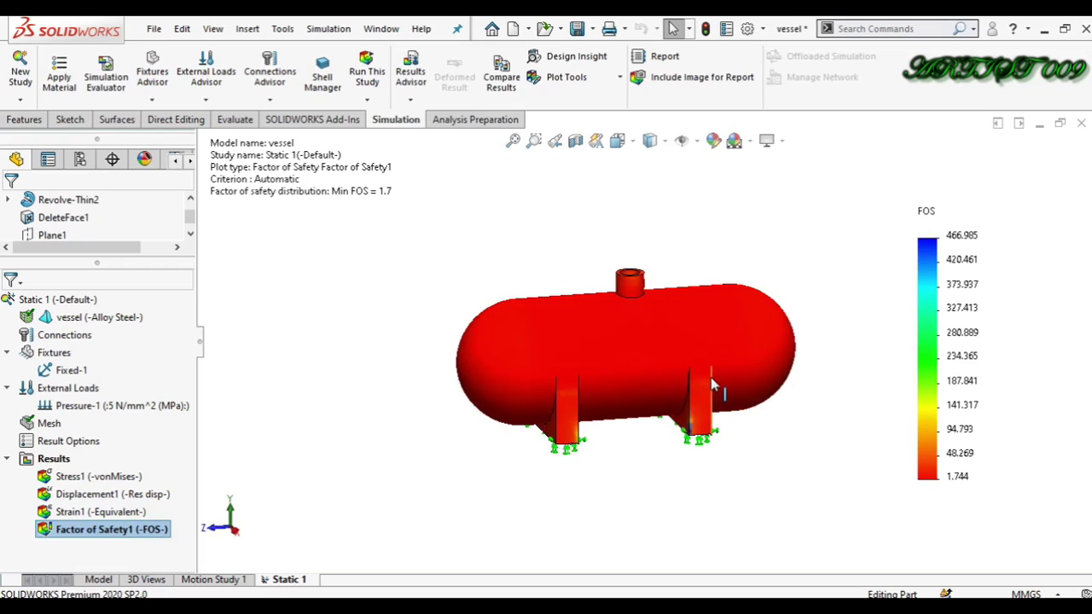
scroll(711, 385, "down", 2)
left_click_drag(870, 522, 1003, 467)
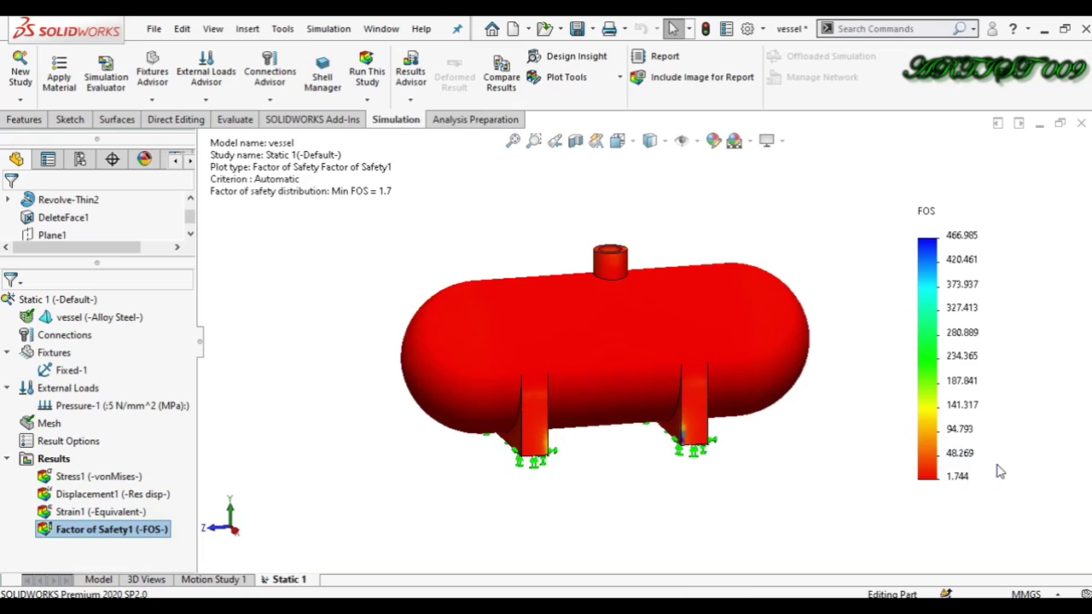
key("Left")
key("Left")
key("Left")
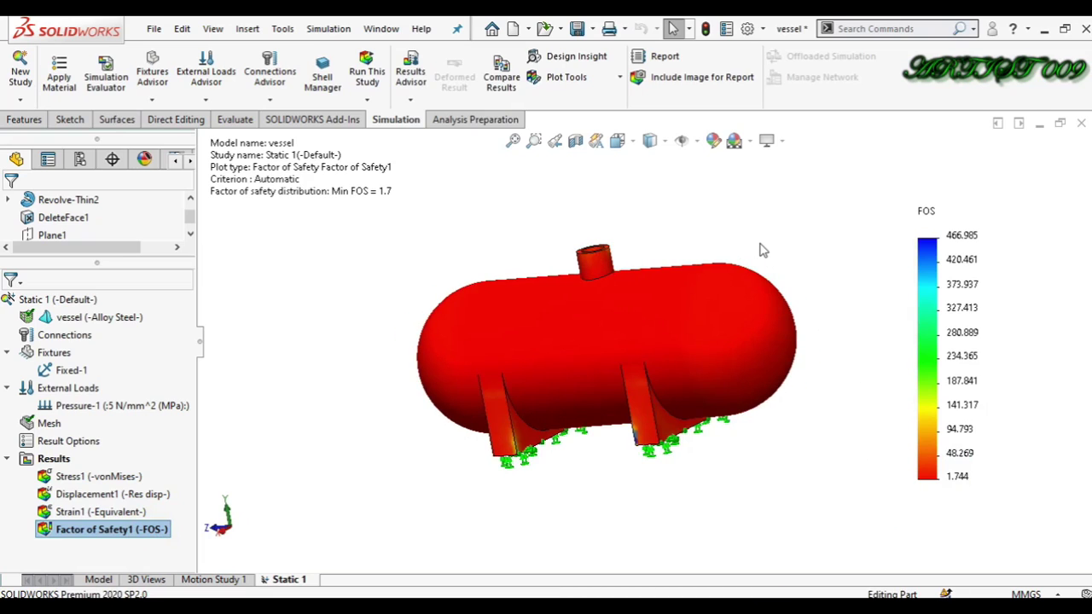
key("Down")
key("Down")
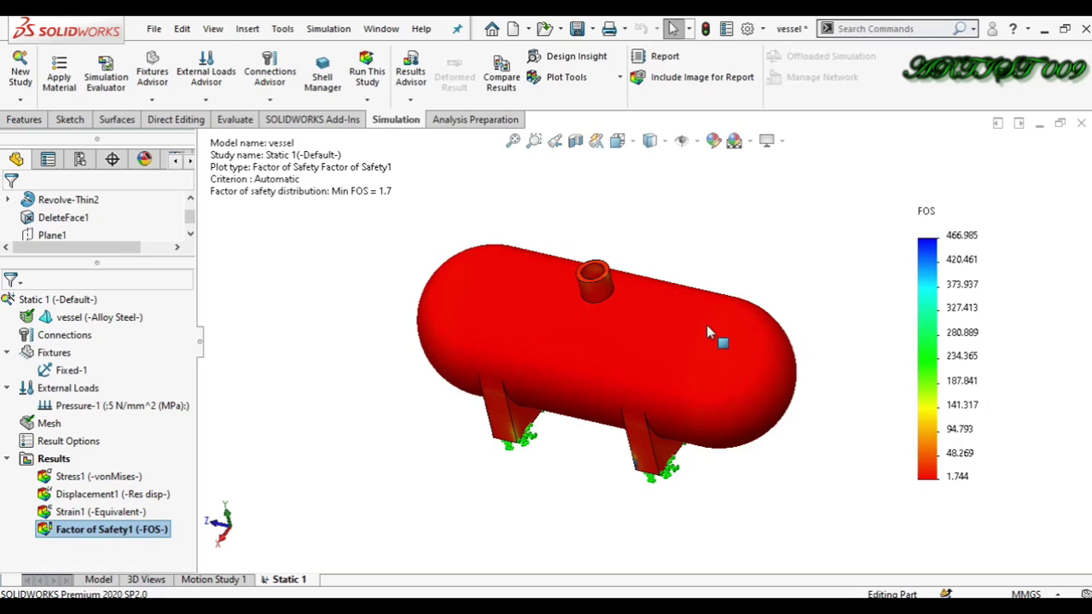
scroll(707, 325, "down", 2)
scroll(706, 325, "up", 2)
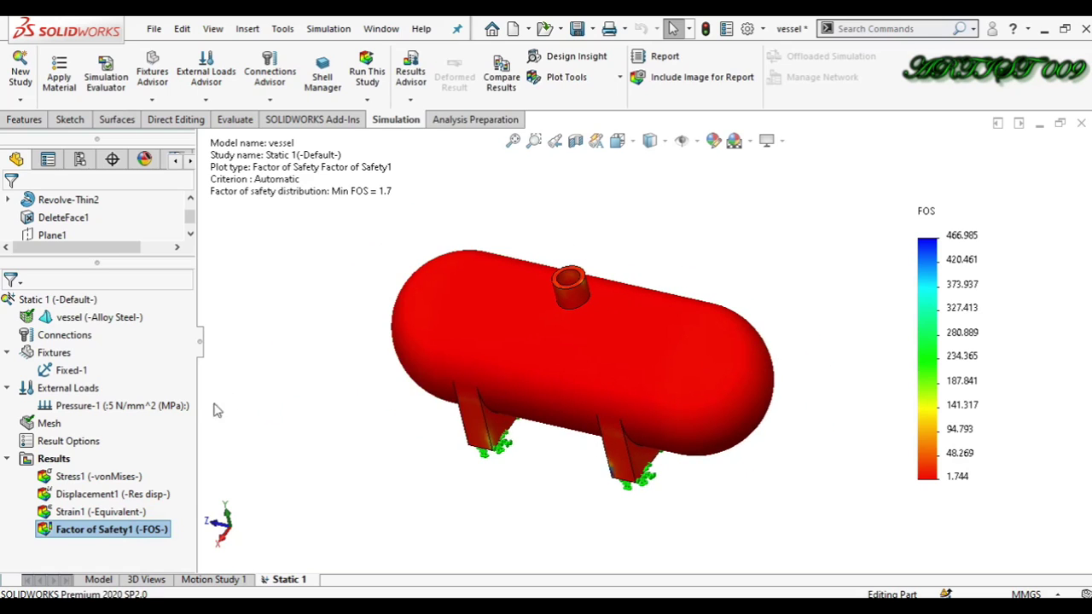
left_click(156, 413)
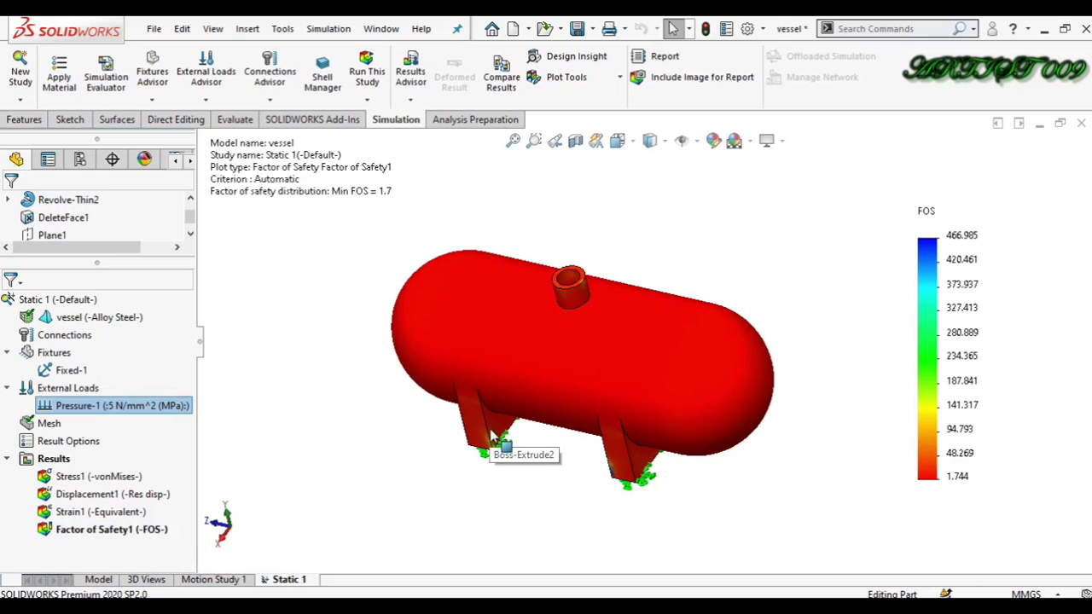
- Orbit around the factor of safety plot to inspect the vessel's side, end cap and supports
middle_click_drag(556, 468, 557, 469)
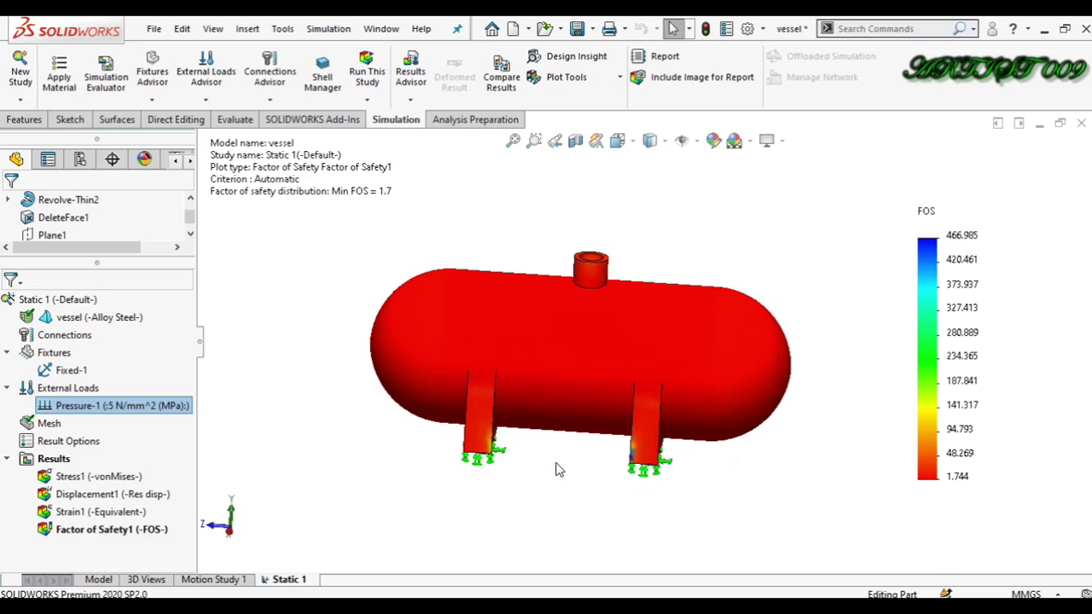
middle_click_drag(544, 245, 545, 247)
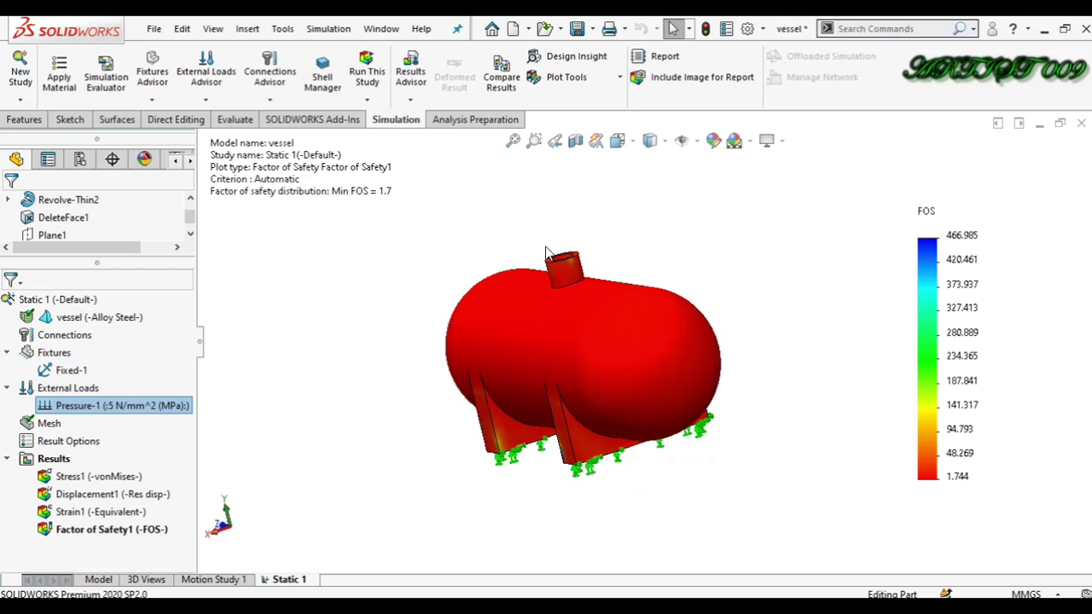
scroll(587, 290, "down", 1)
middle_click_drag(587, 290, 587, 291)
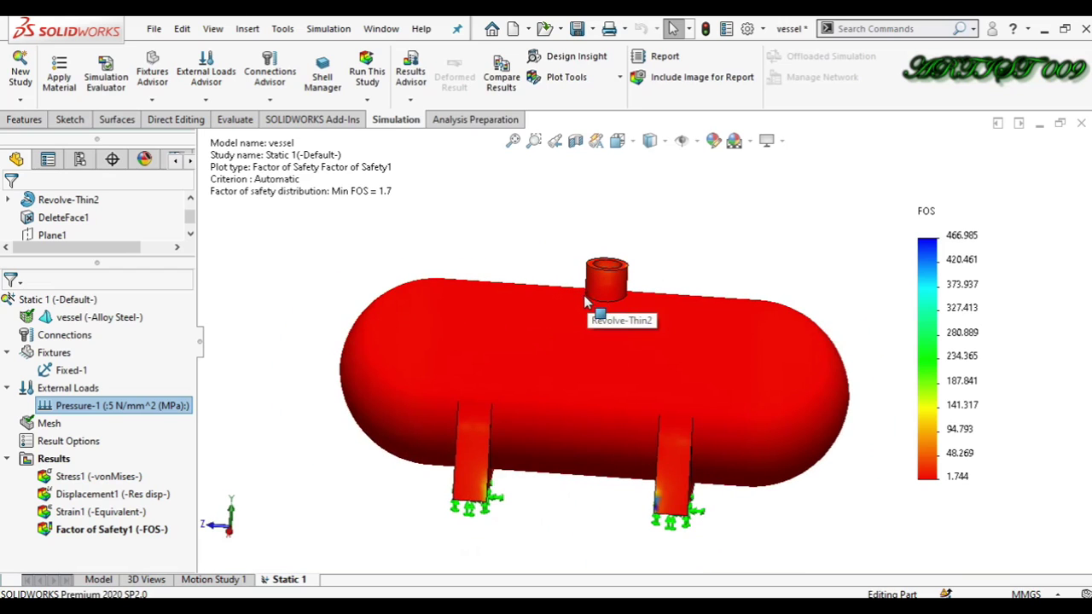
- Display the von Mises stress plot and inspect the stress distribution on the vessel's shell and supports
double_click(102, 477)
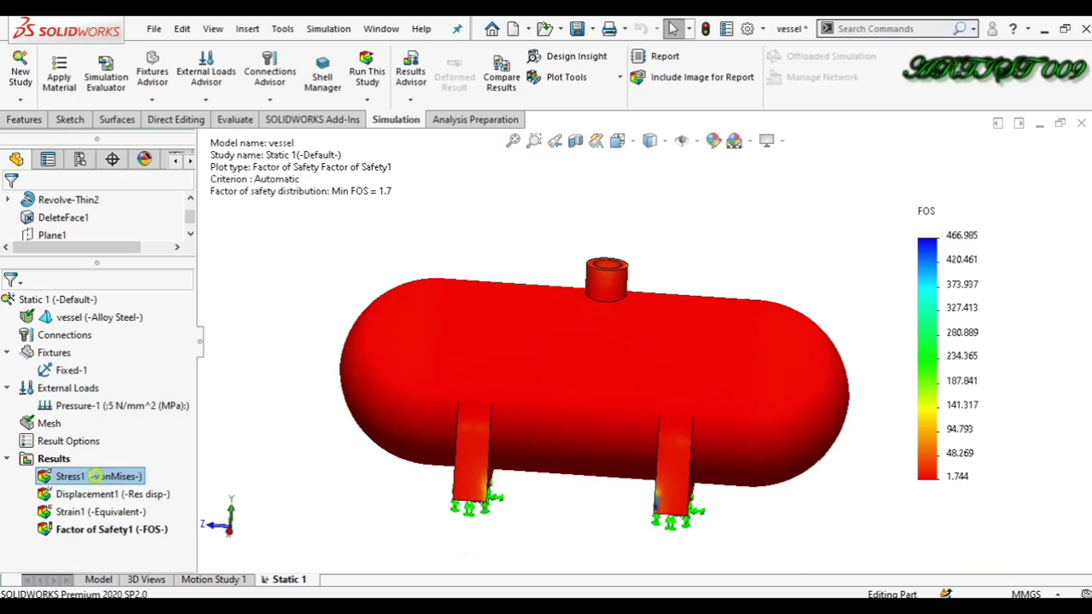
key("Left")
key("Left")
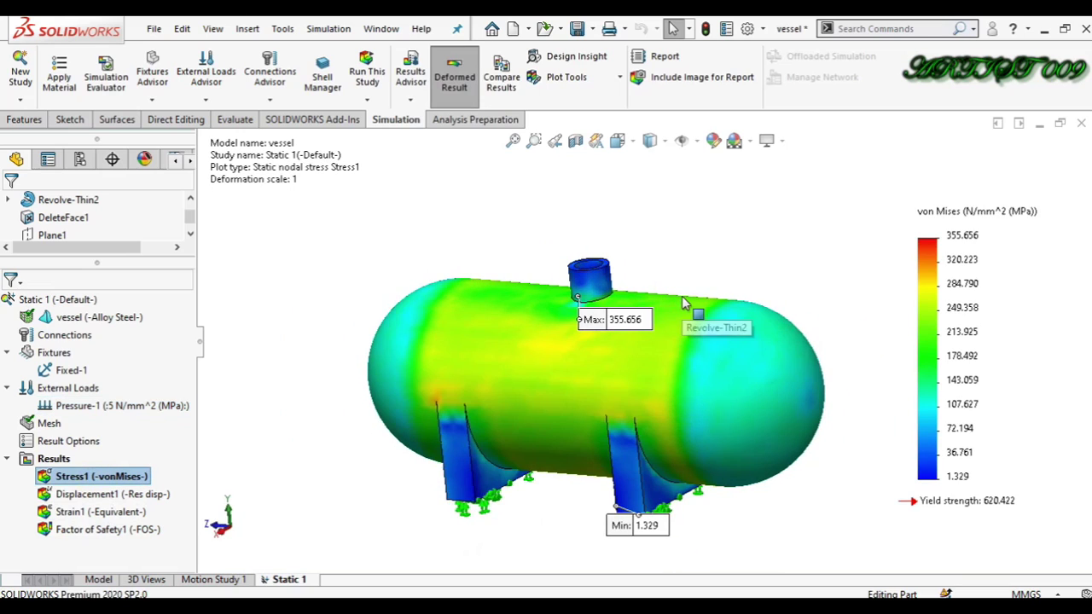
scroll(692, 367, "up", 4)
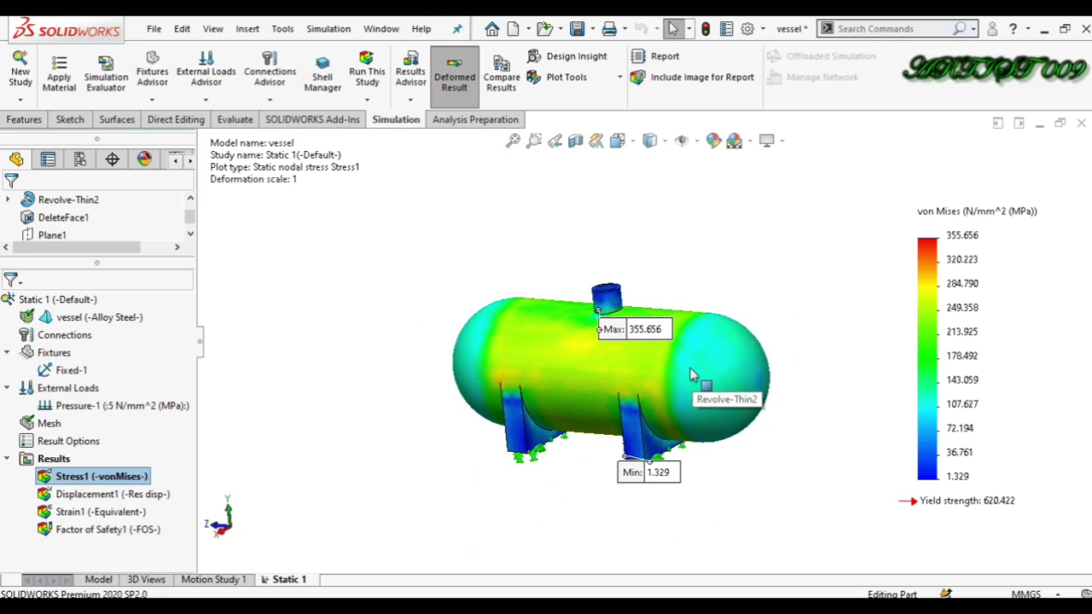
scroll(681, 368, "down", 2)
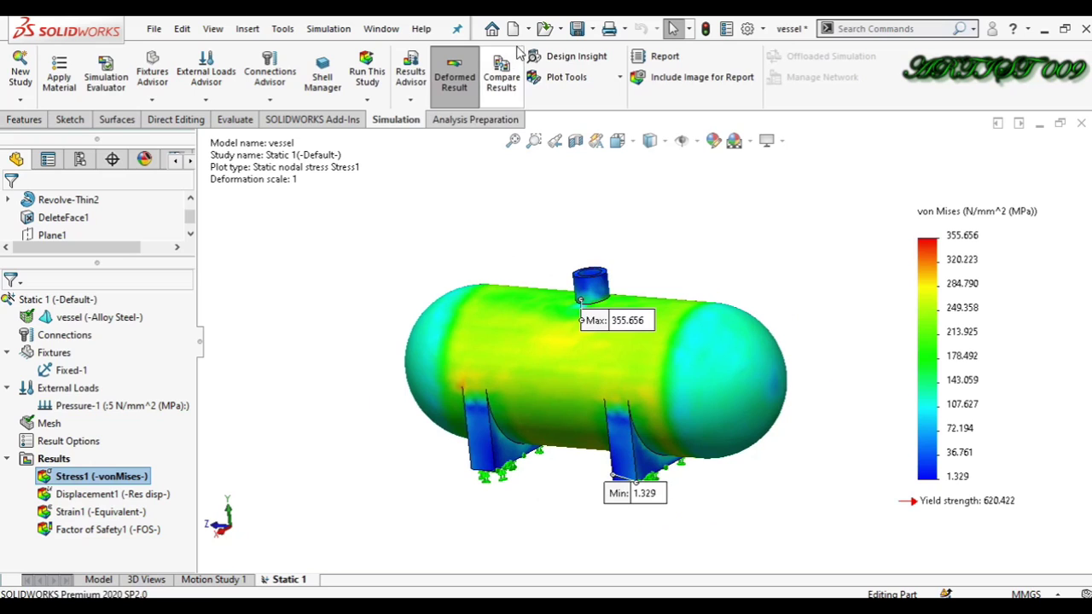
- Compare the current study's stress, displacement, strain and factor of safety plots side by side, keeping the comparison controls clear of the views
left_click(499, 70)
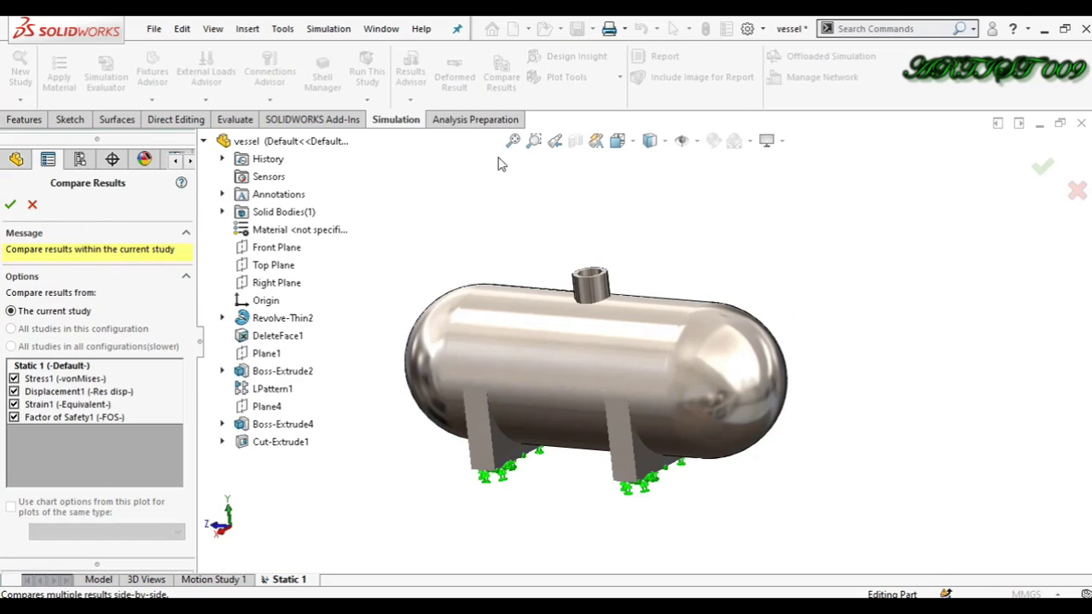
left_click(14, 379)
left_click(13, 392)
left_click(14, 379)
left_click(13, 391)
left_click(11, 204)
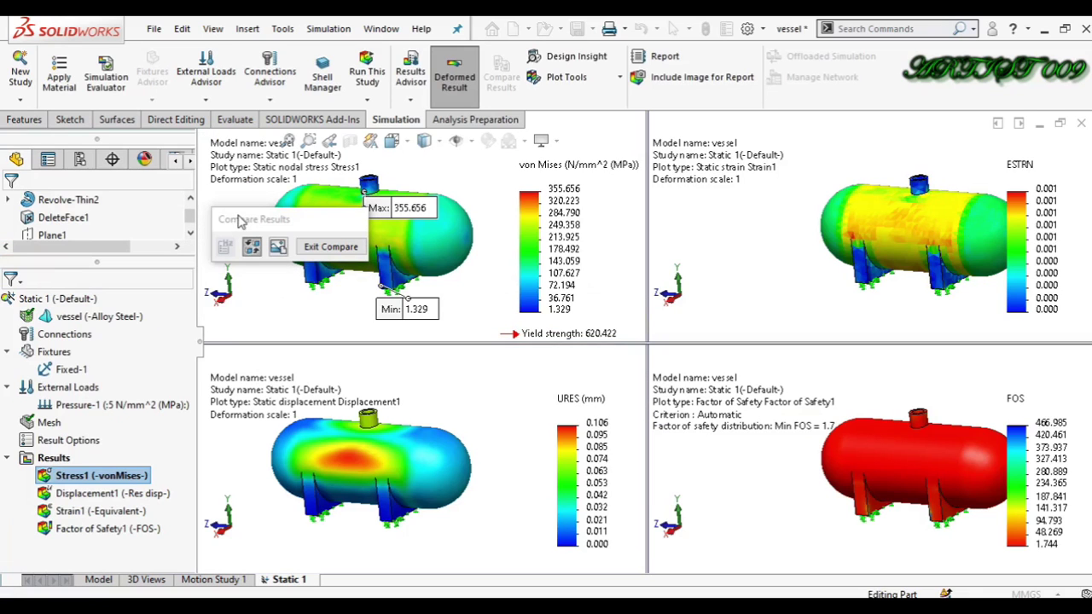
left_click_drag(254, 219, 76, 200)
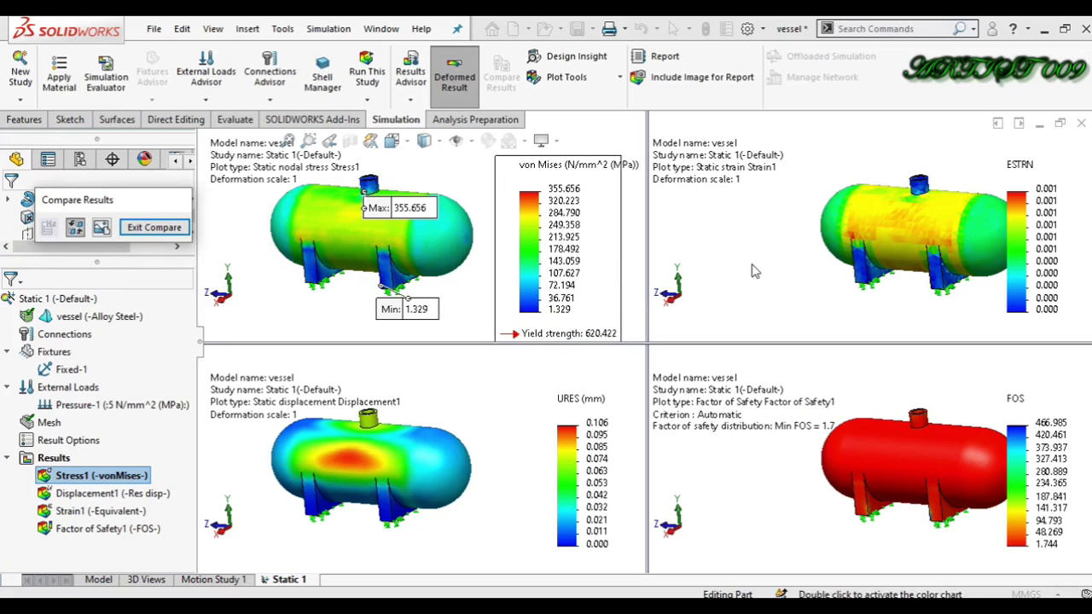
- Examine the four compared result plots together from several rotated angles
left_click(751, 264)
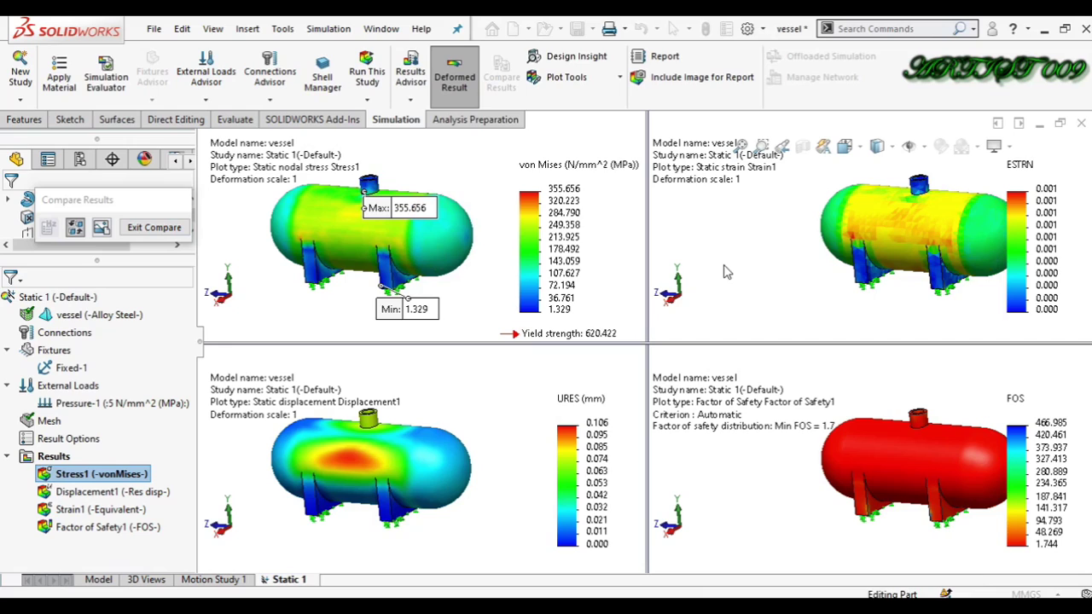
left_click(777, 487)
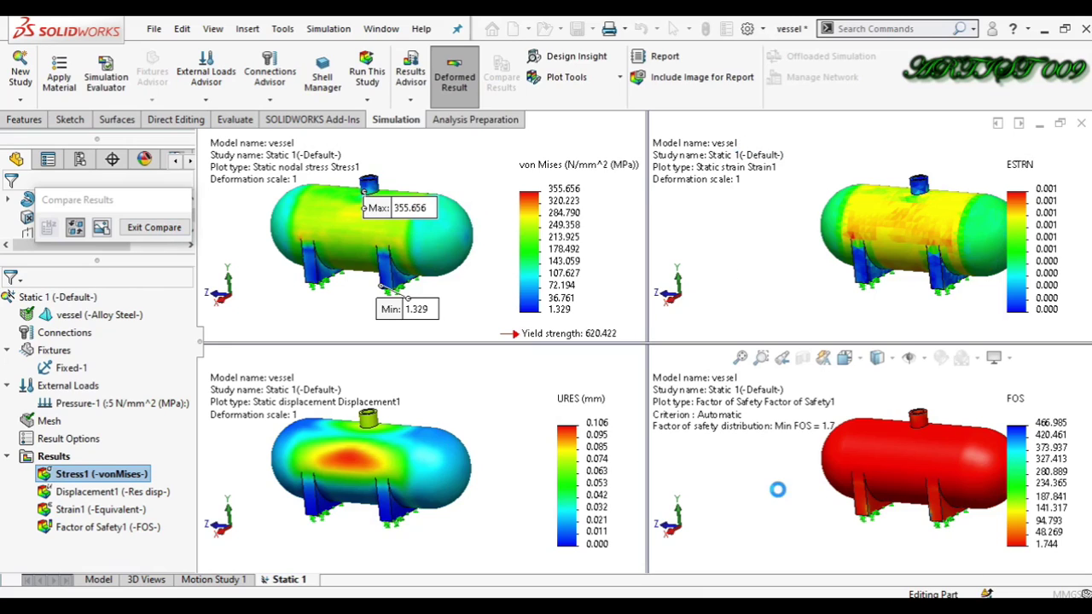
scroll(879, 465, "down", 2)
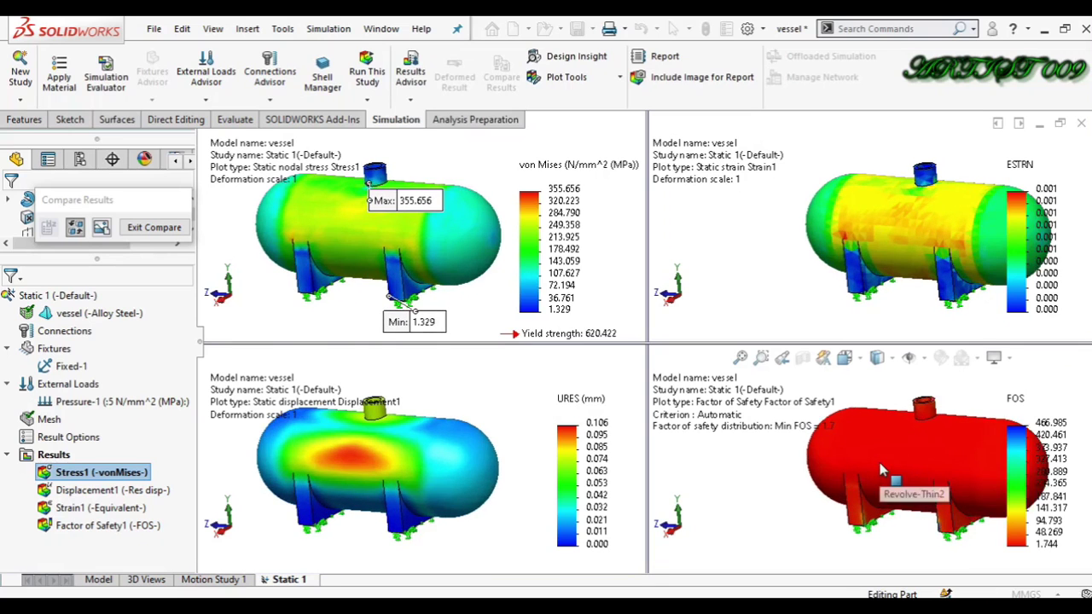
middle_click_drag(880, 462, 880, 466)
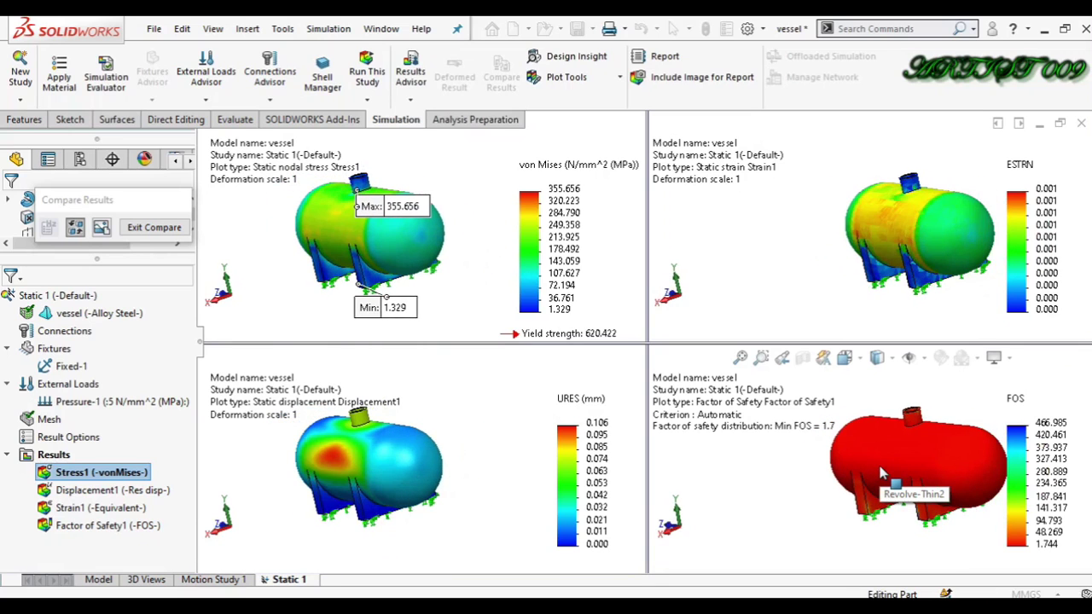
key("Right")
key("Right")
key("Right")
key("Right")
key("Right")
key("Right")
key("Right")
key("Left")
key("Left")
key("Left")
key("Left")
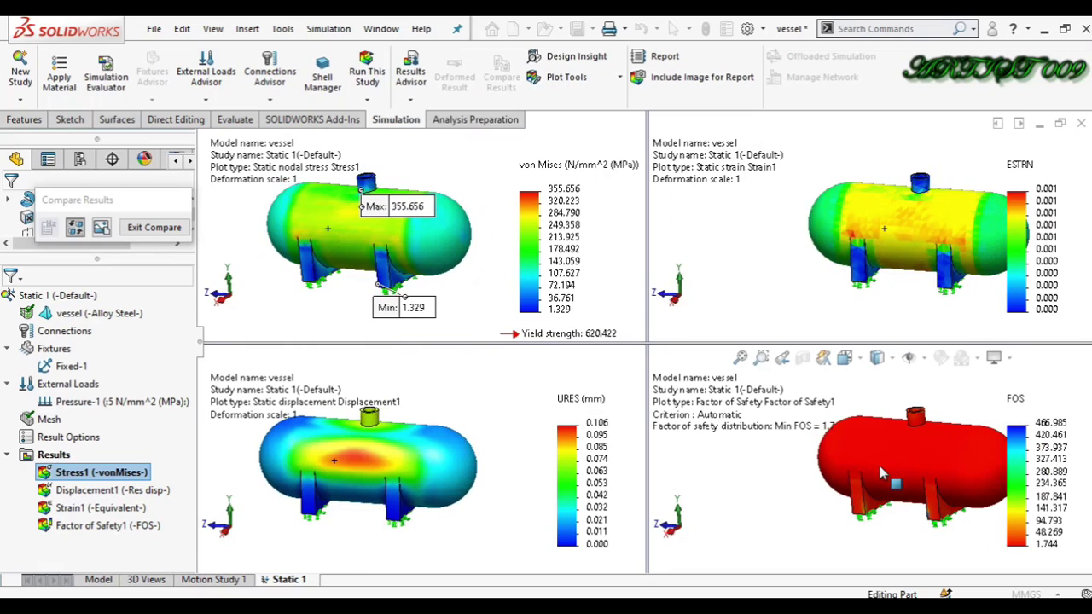
key("Right")
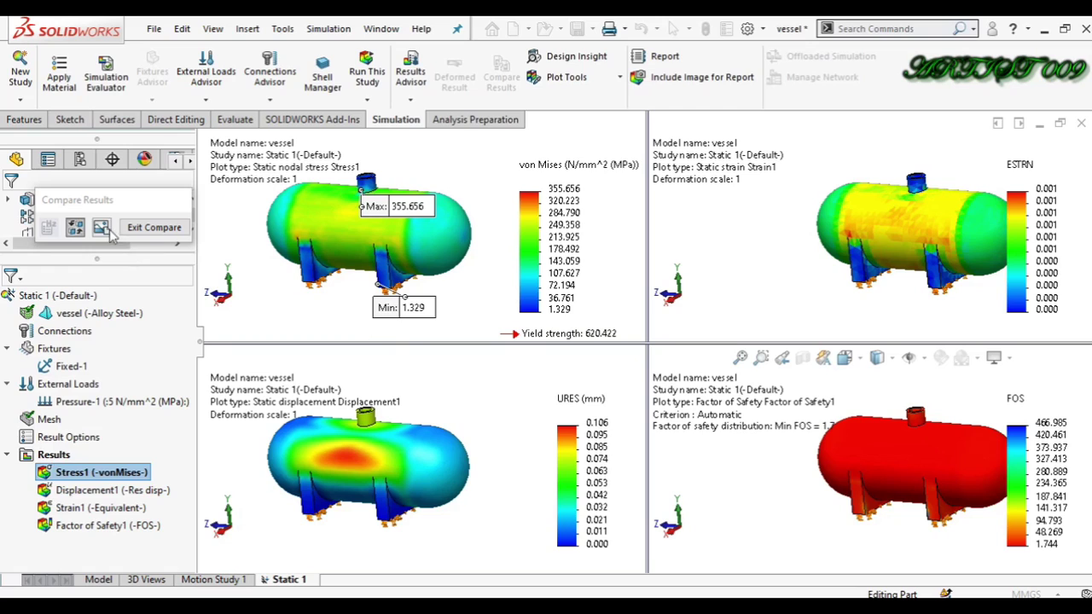
- Exit the results comparison and inspect the von Mises stress plot of the whole vessel from different angles
left_click(154, 227)
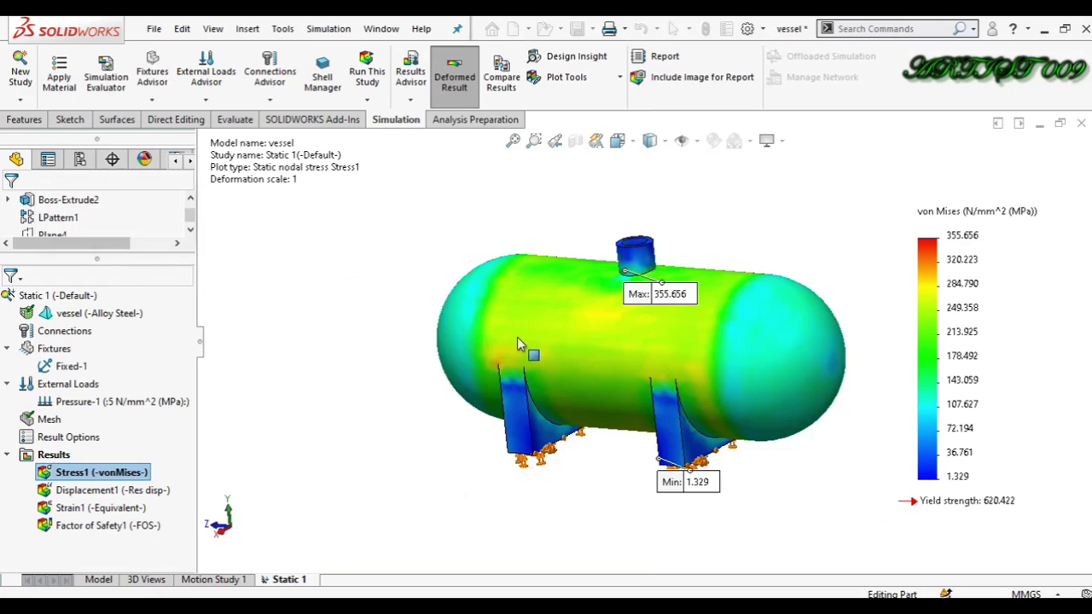
scroll(517, 337, "up", 3)
scroll(671, 333, "down", 3)
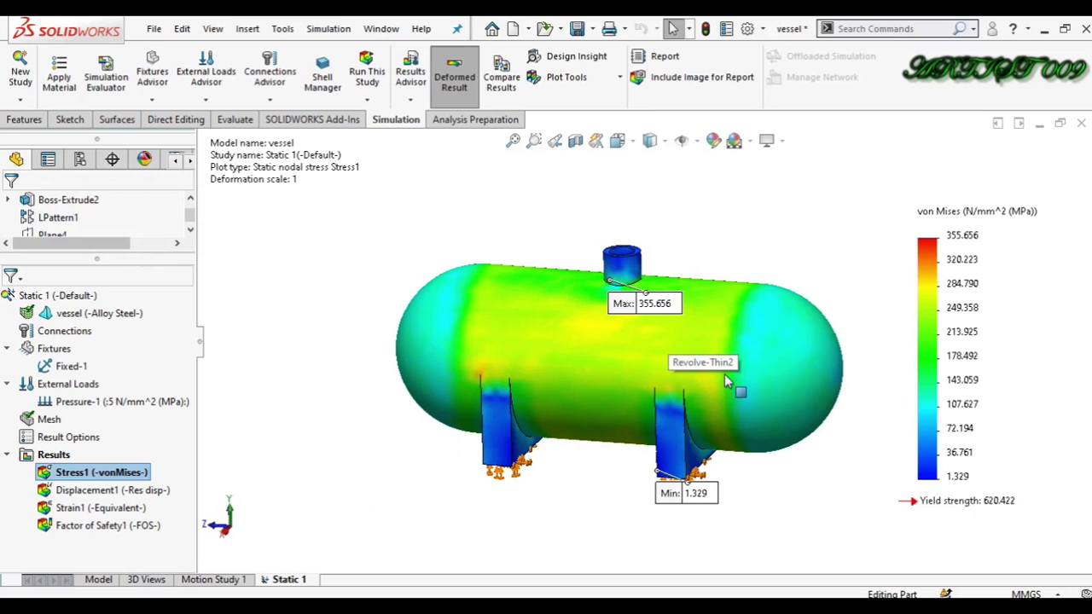
scroll(724, 382, "down", 3)
scroll(724, 375, "up", 3)
middle_click_drag(724, 377, 464, 337)
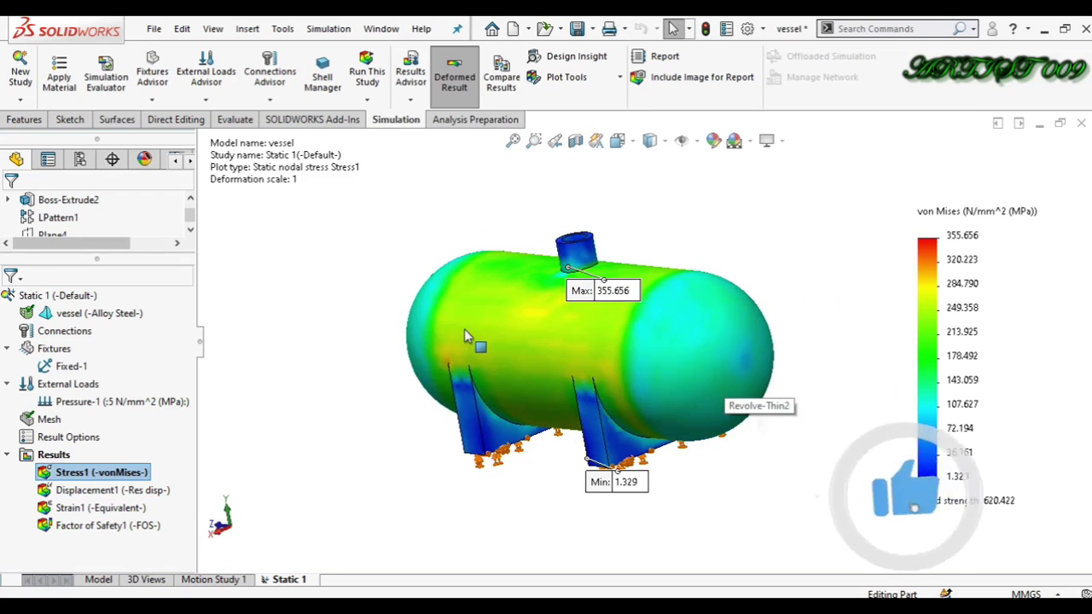